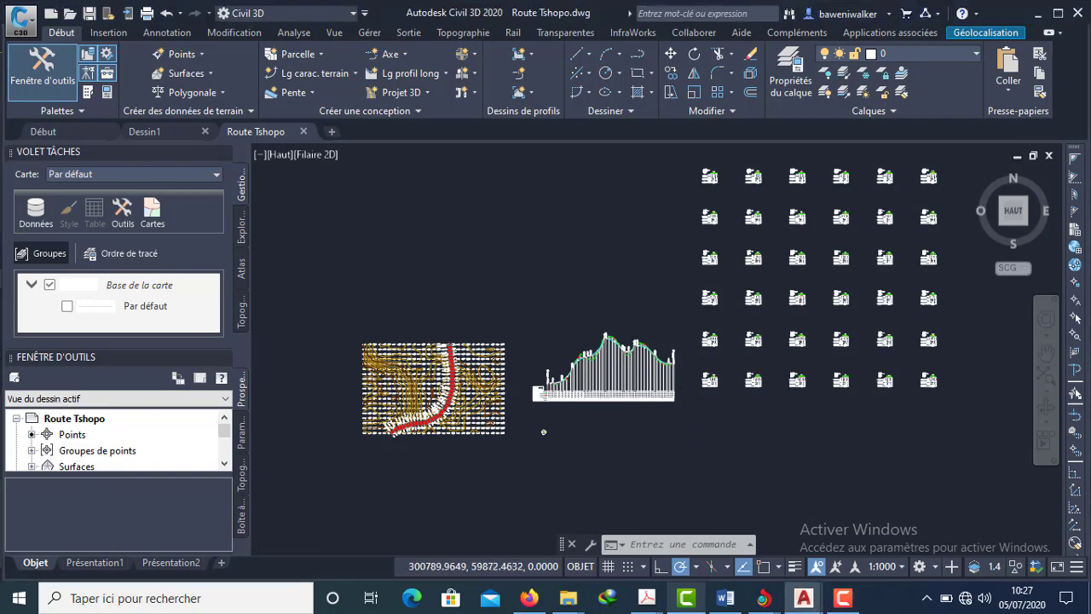
# Examine the cross-section view at station 0+25.00 of Axe Tshopo, including its distance and elevation table
pyautogui.scroll(10, 761, 351)
pyautogui.scroll(-10, 802, 379)
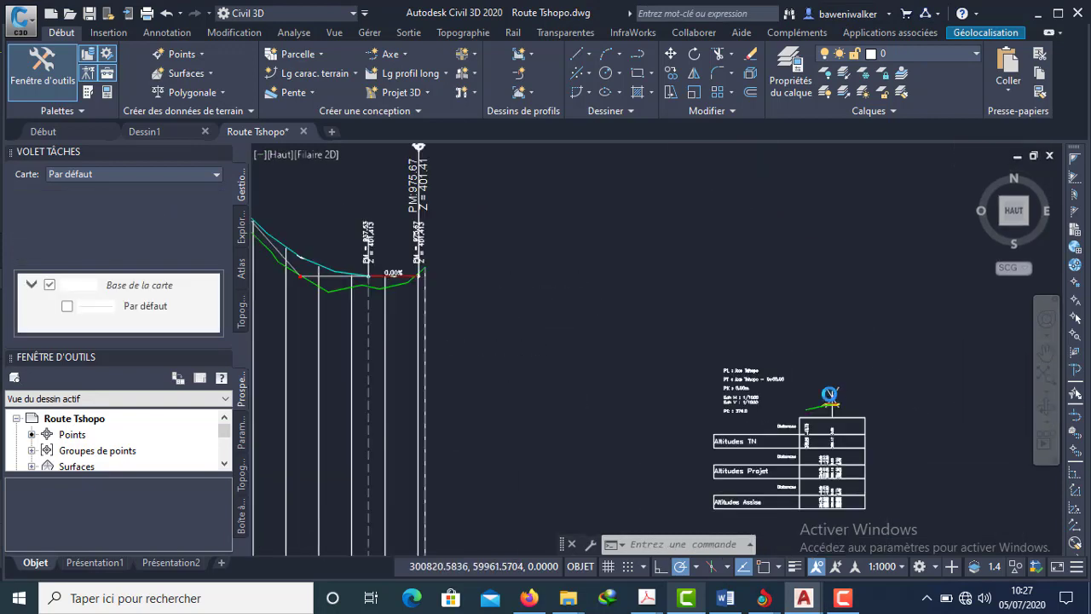
pyautogui.scroll(8, 835, 223)
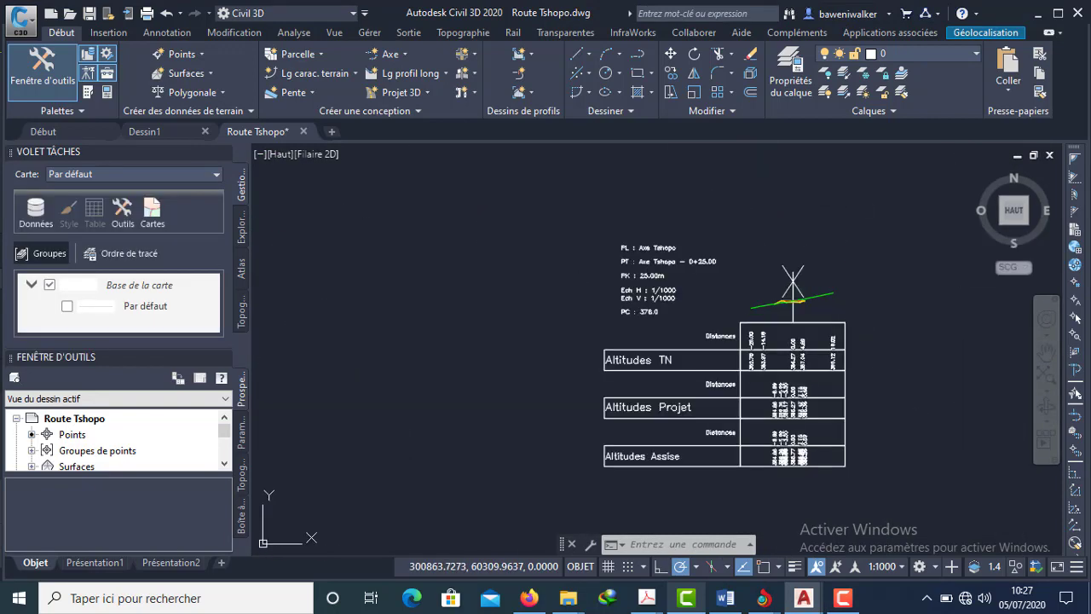
pyautogui.moveTo(808, 329); pyautogui.dragTo(789, 238, button='middle')
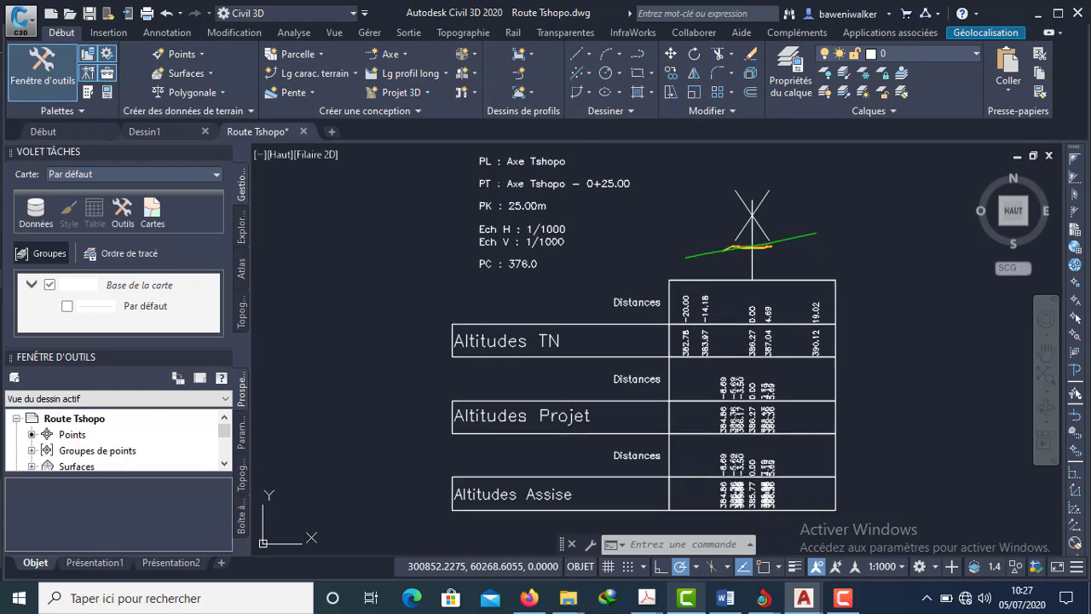
pyautogui.scroll(3, 779, 249)
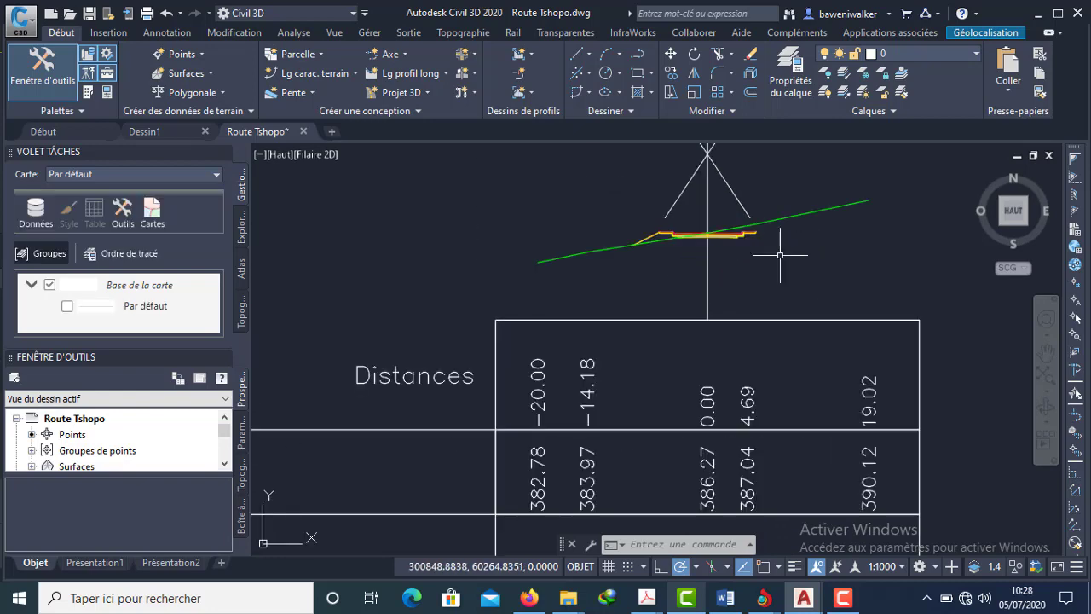
pyautogui.scroll(-7, 773, 271)
pyautogui.scroll(-3, 767, 254)
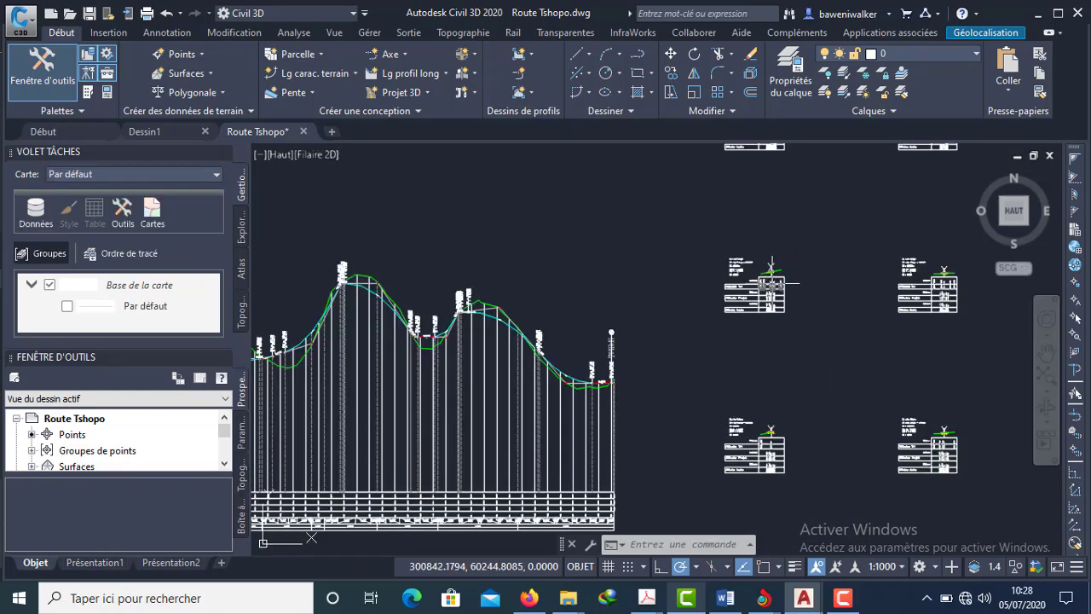
pyautogui.scroll(-3, 640, 297)
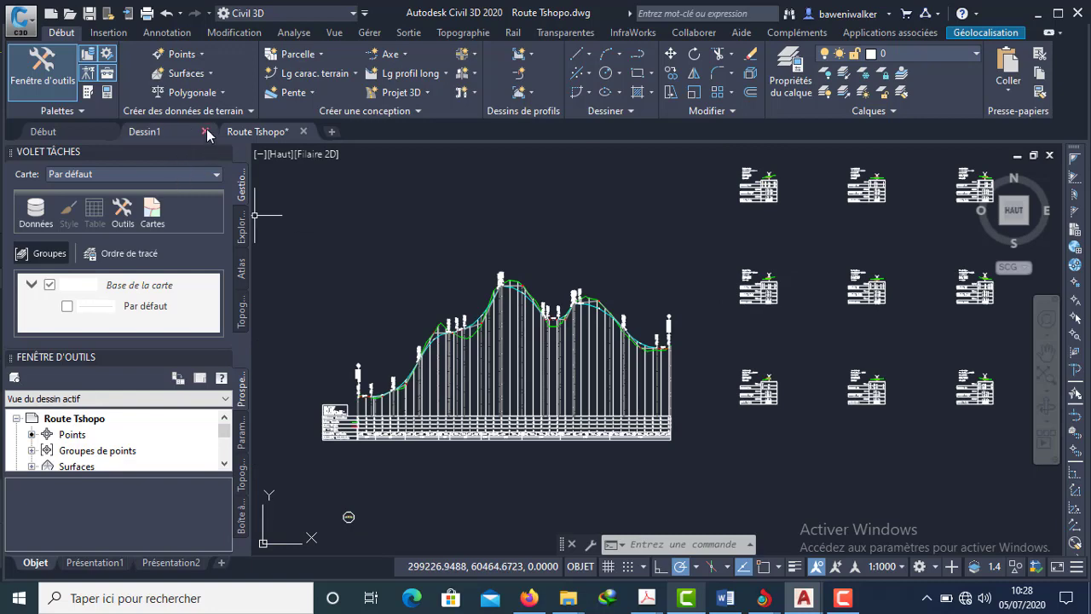
# Close the Volet Tâches palette and examine the full grid of cross-section views beside the plan and longitudinal profile
pyautogui.click(224, 154)
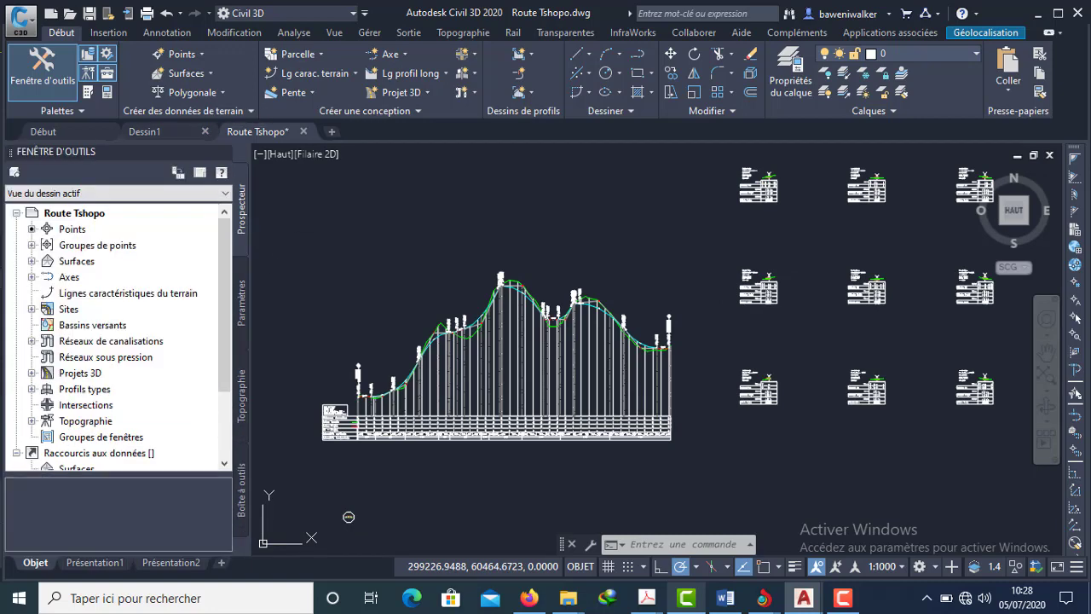
pyautogui.moveTo(749, 302); pyautogui.dragTo(653, 318, button='middle')
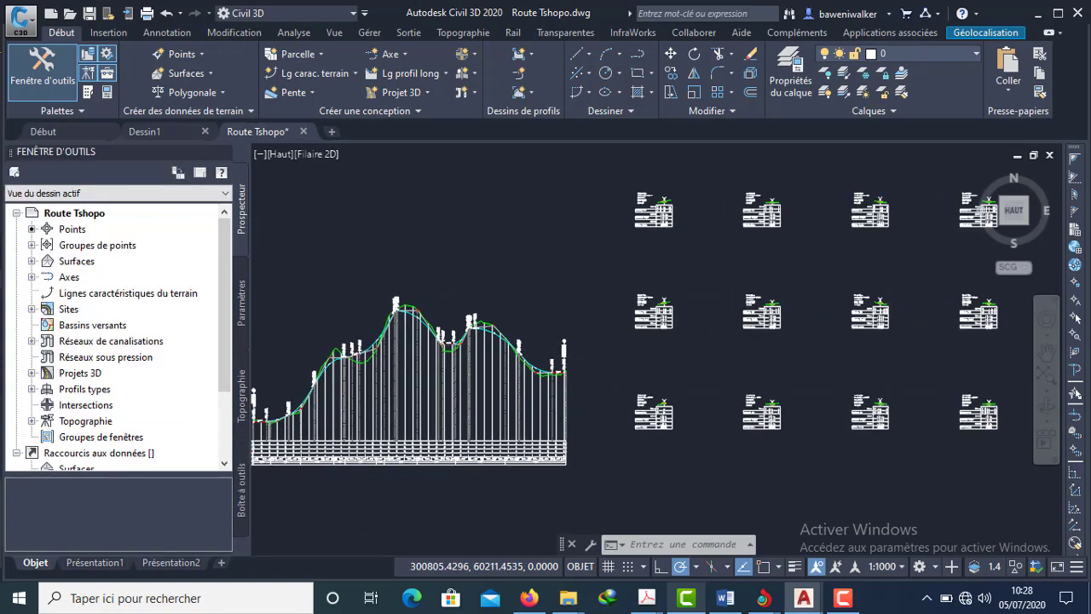
pyautogui.scroll(-2, 781, 351)
pyautogui.moveTo(821, 319)
pyautogui.mouseDown(button='middle')
pyautogui.moveTo(748, 366)
pyautogui.moveTo(721, 369)
pyautogui.mouseUp(button='middle')
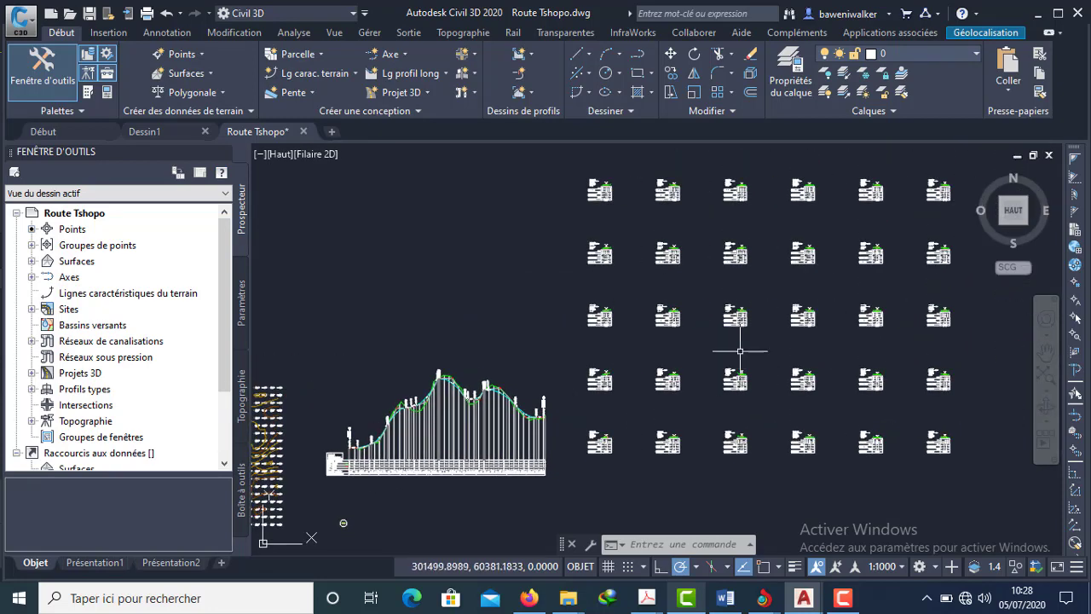
pyautogui.scroll(-2, 741, 351)
pyautogui.moveTo(780, 306); pyautogui.dragTo(792, 347, button='middle')
pyautogui.scroll(2, 792, 347)
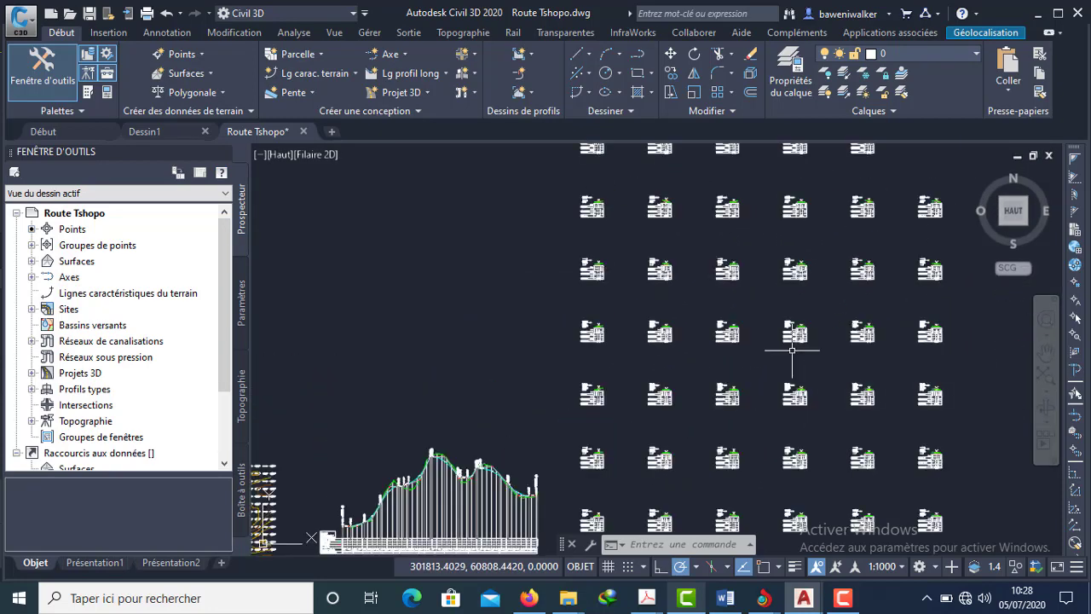
pyautogui.moveTo(704, 407); pyautogui.dragTo(699, 396, button='middle')
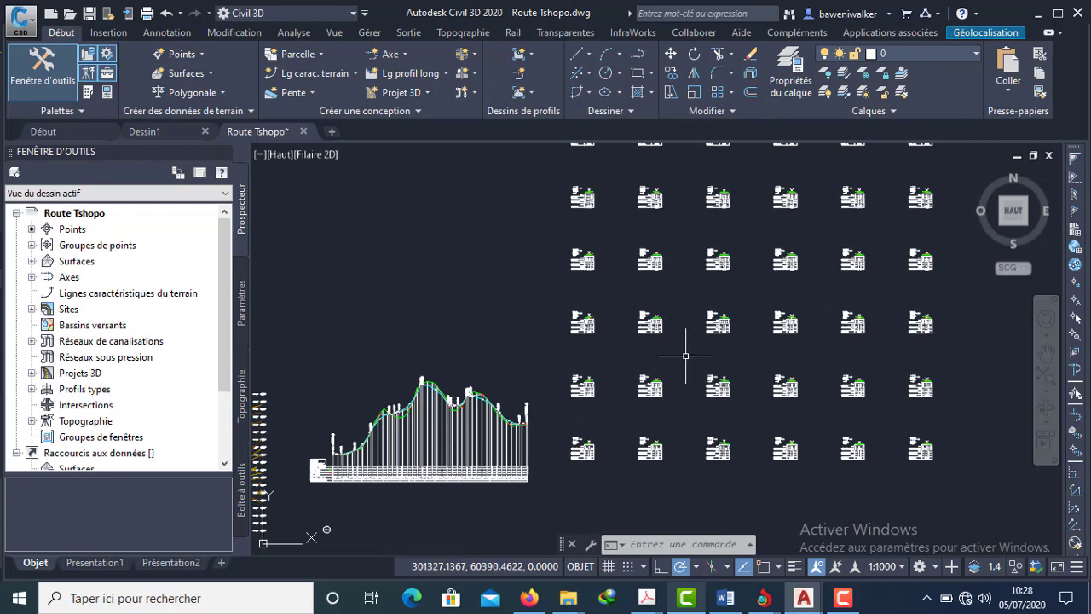
pyautogui.moveTo(628, 361); pyautogui.dragTo(700, 361, button='middle')
pyautogui.scroll(-1, 700, 361)
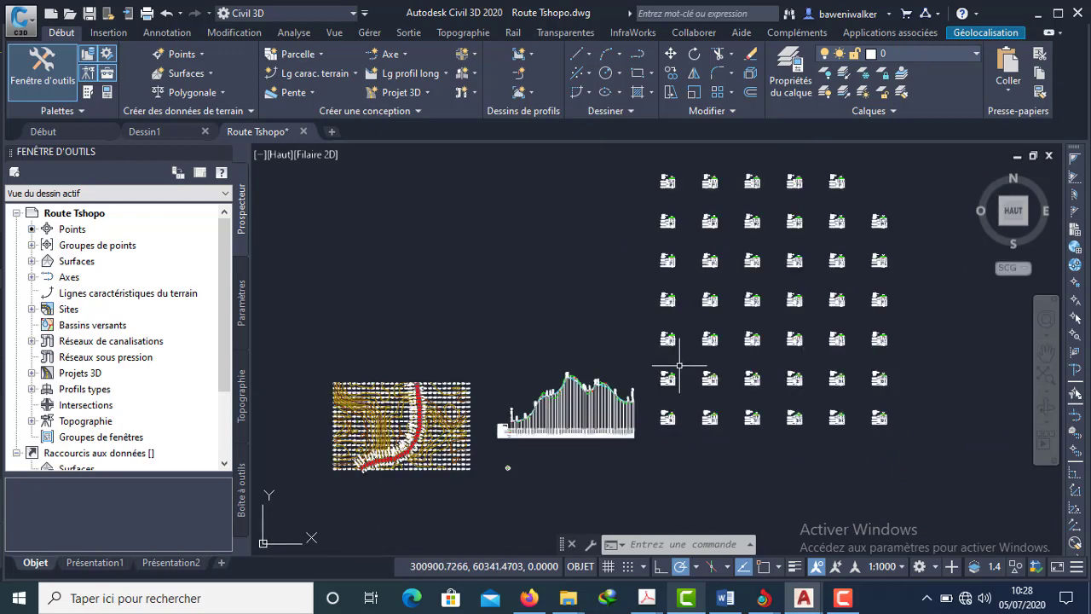
pyautogui.scroll(-1, 699, 358)
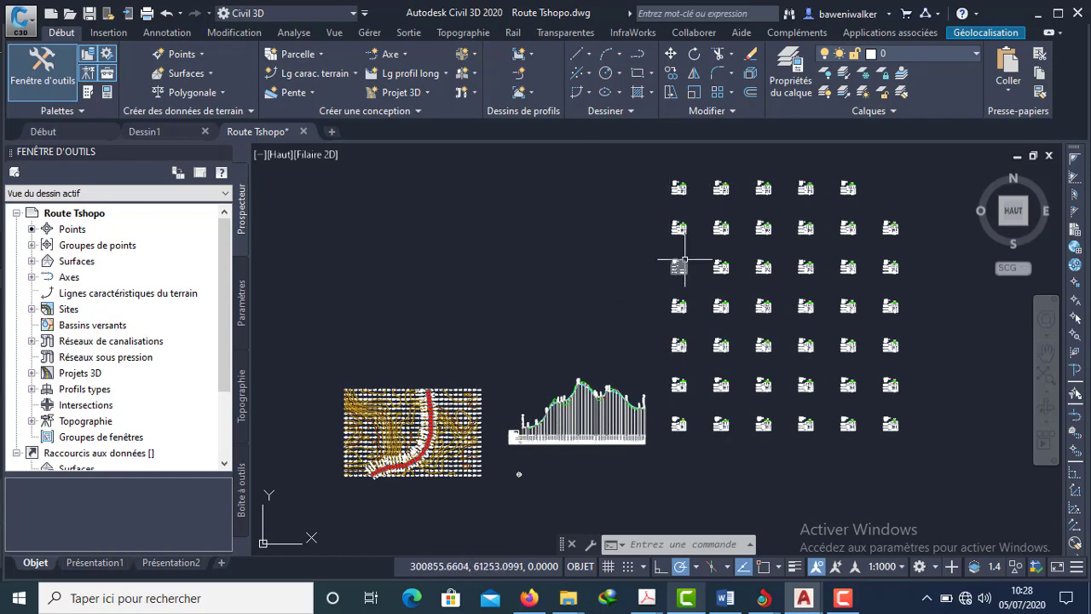
pyautogui.scroll(2, 722, 340)
pyautogui.scroll(-1, 722, 341)
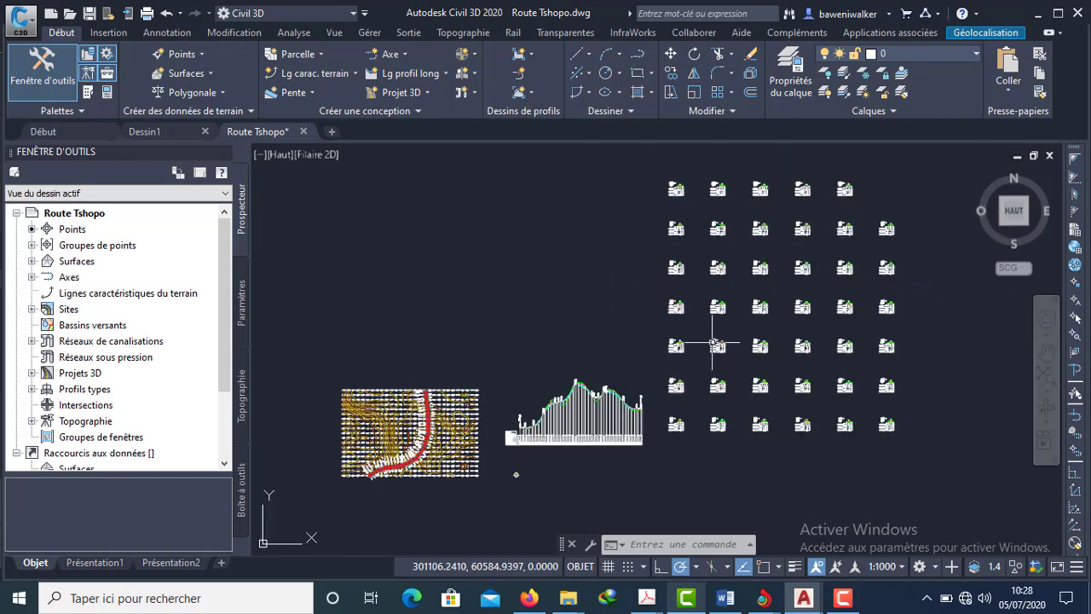
pyautogui.scroll(-1, 710, 331)
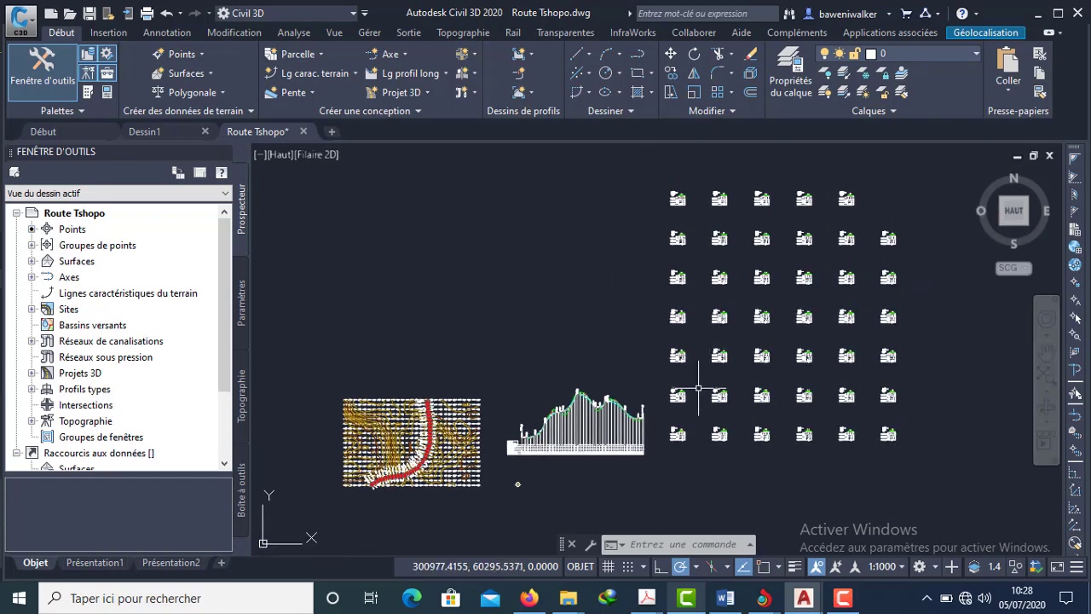
pyautogui.moveTo(698, 389)
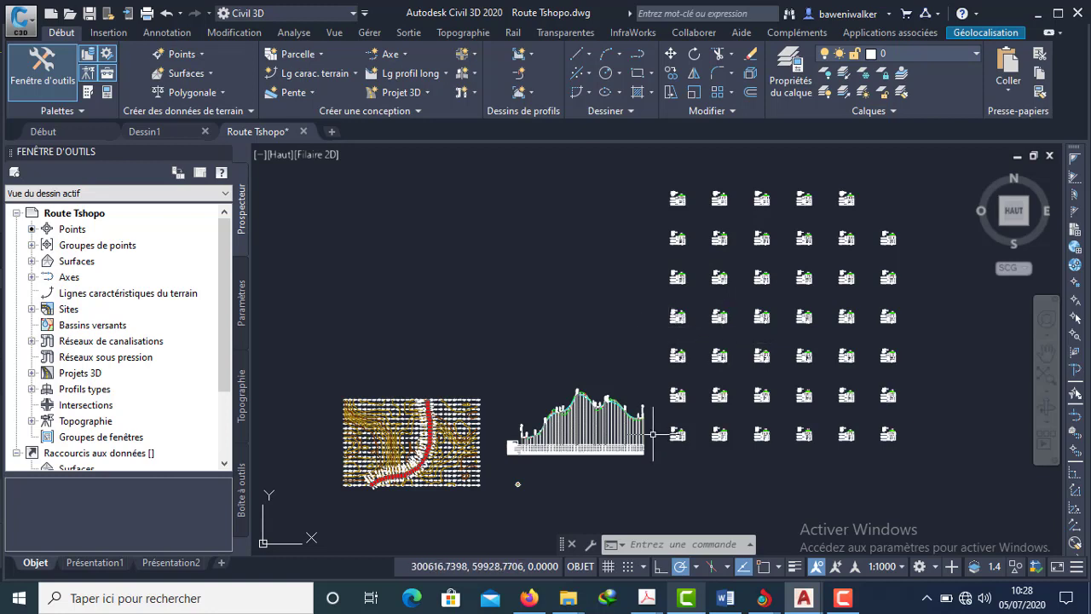
pyautogui.moveTo(656, 425); pyautogui.dragTo(665, 403, button='middle')
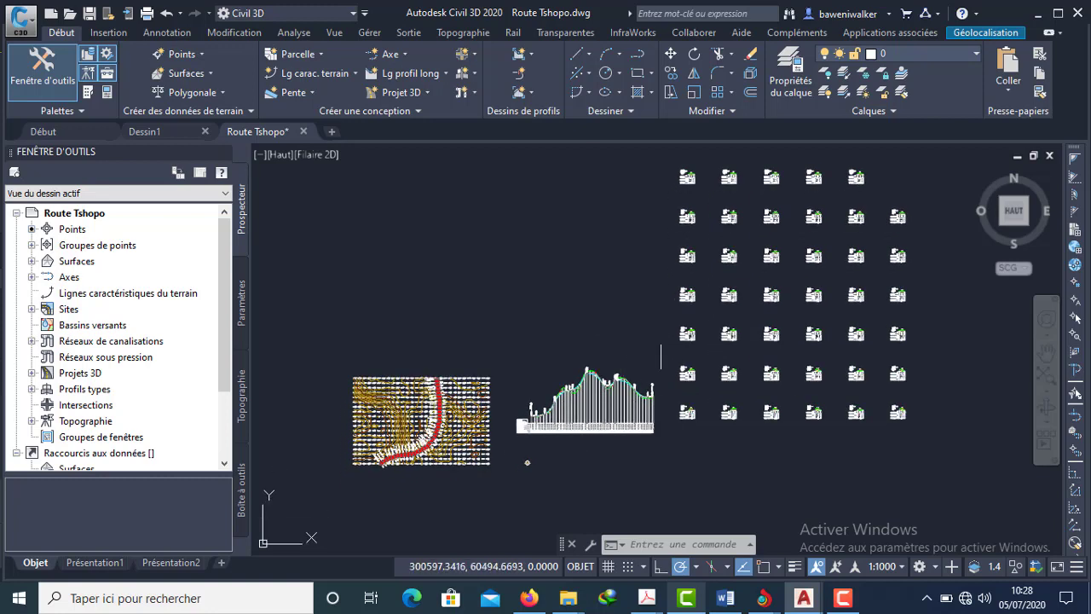
# Select the cross-section view nearest the longitudinal profile's end and start computing materials for Axe Tshopo, Groupe de tabulations - 1
pyautogui.scroll(2, 661, 401)
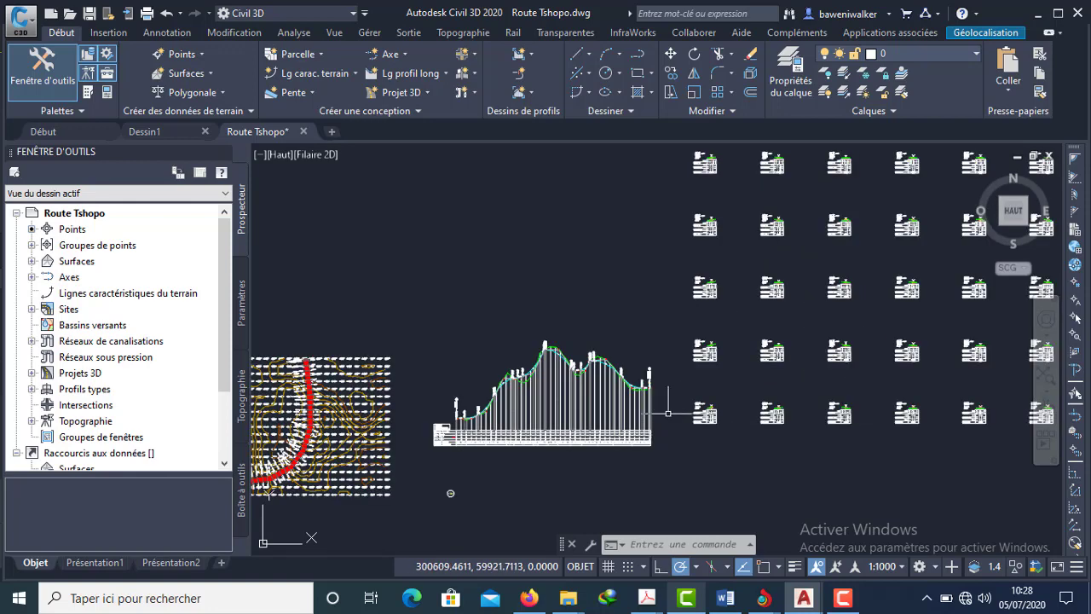
pyautogui.scroll(6, 693, 352)
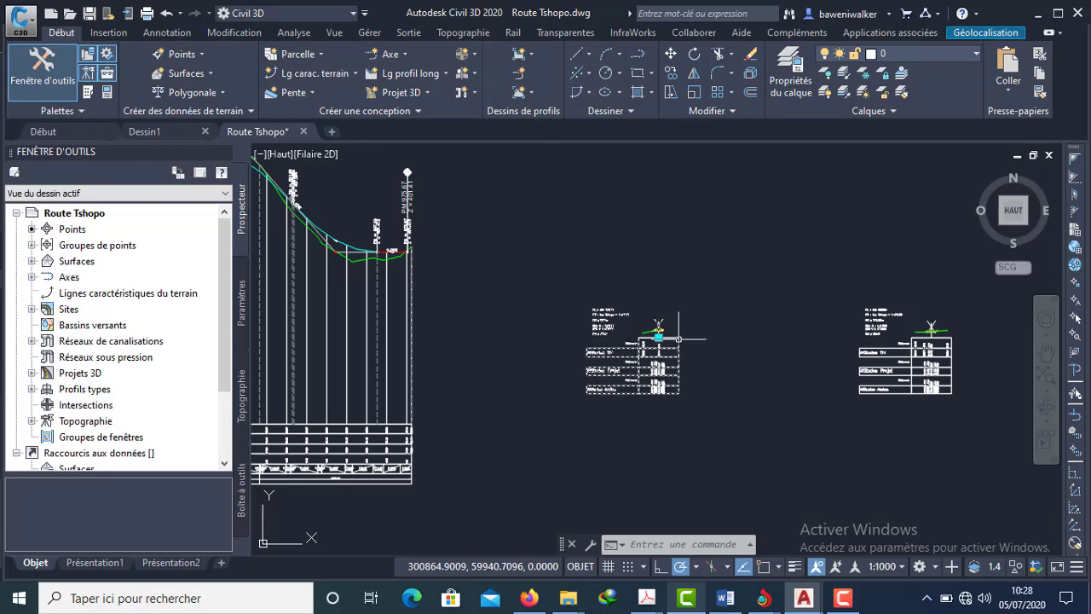
pyautogui.click(673, 341)
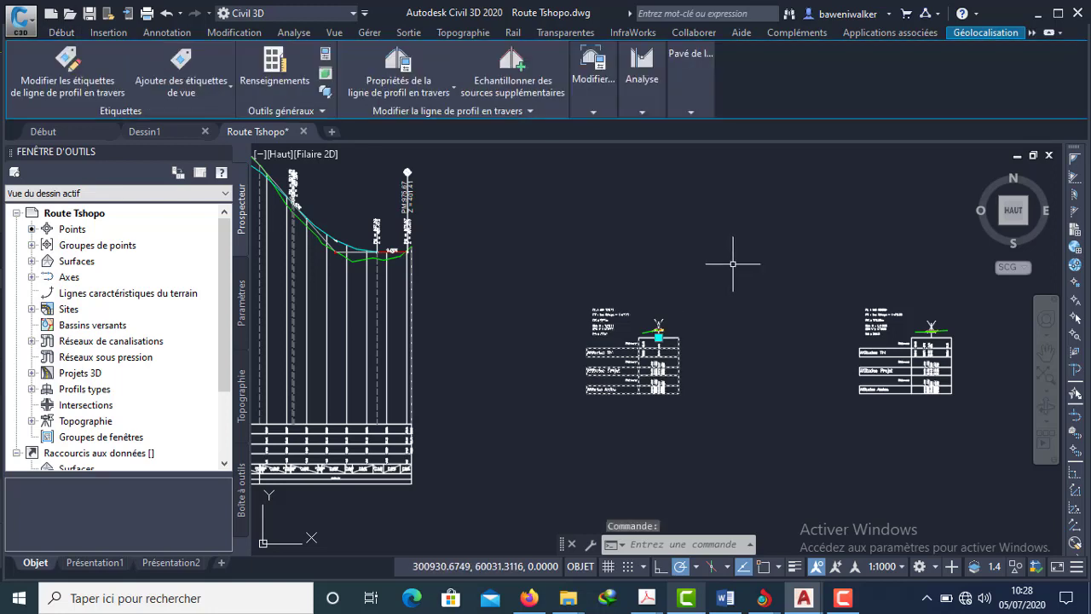
pyautogui.click(692, 113)
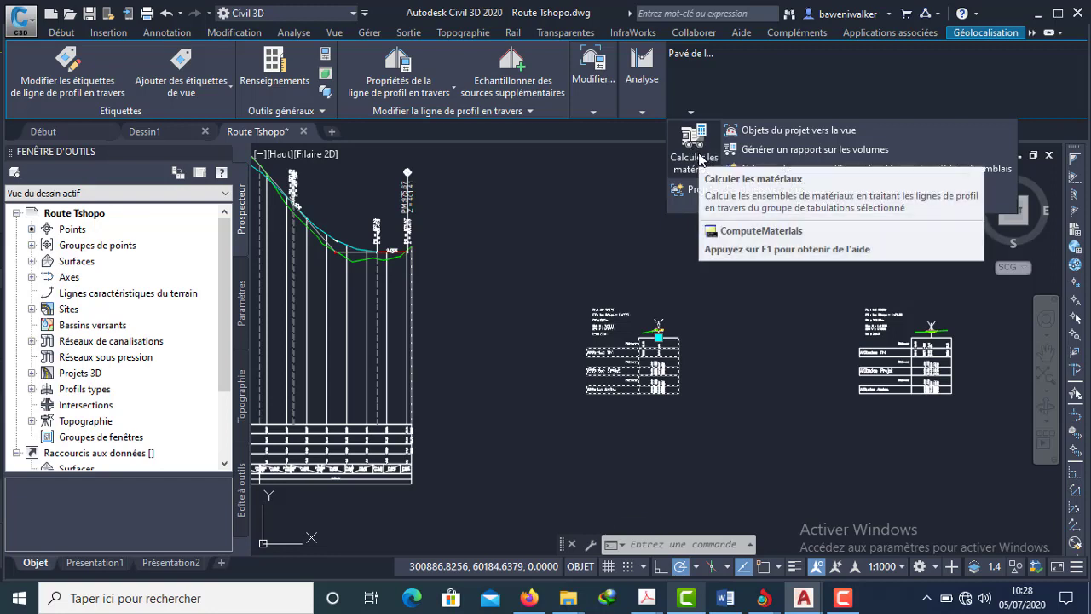
pyautogui.click(694, 149)
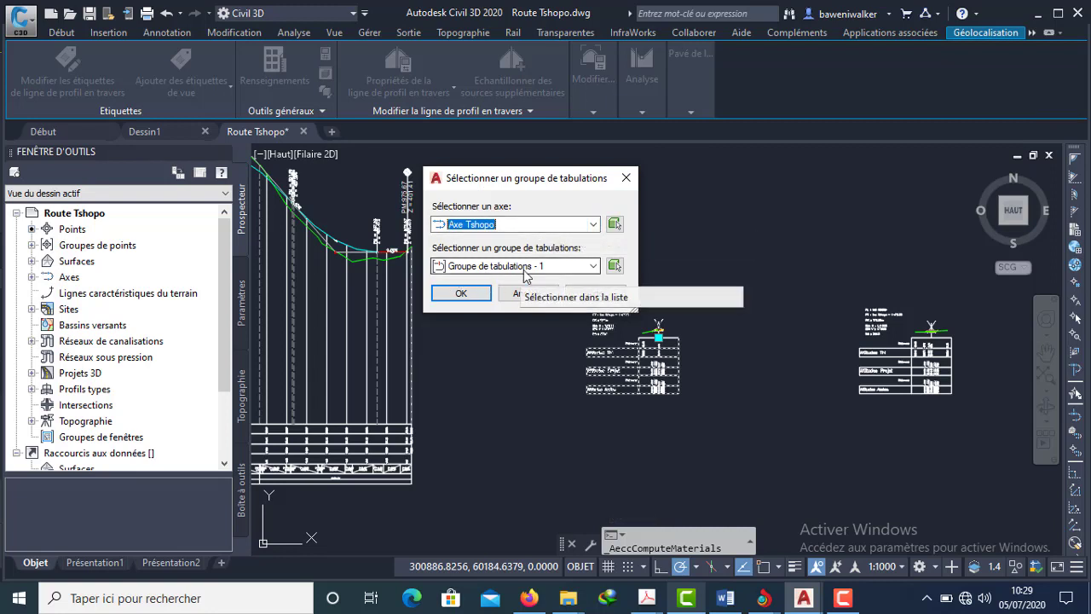
pyautogui.click(462, 292)
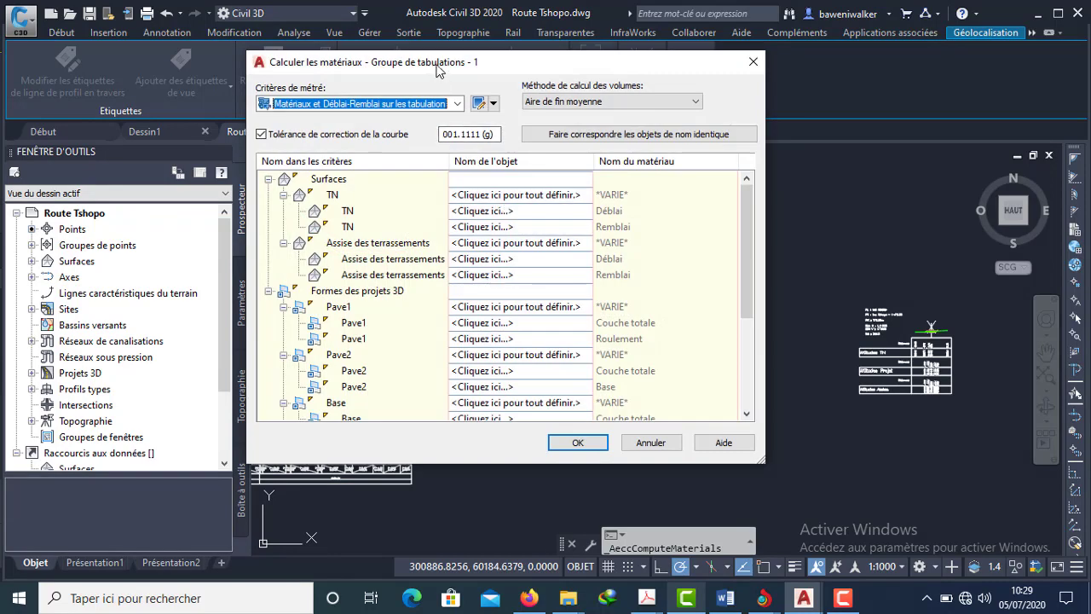
# Set the quantity takeoff criteria to Matériaux sur les tabulations (Route) and open their material list for editing in a maximized window
pyautogui.moveTo(442, 74); pyautogui.dragTo(503, 47)
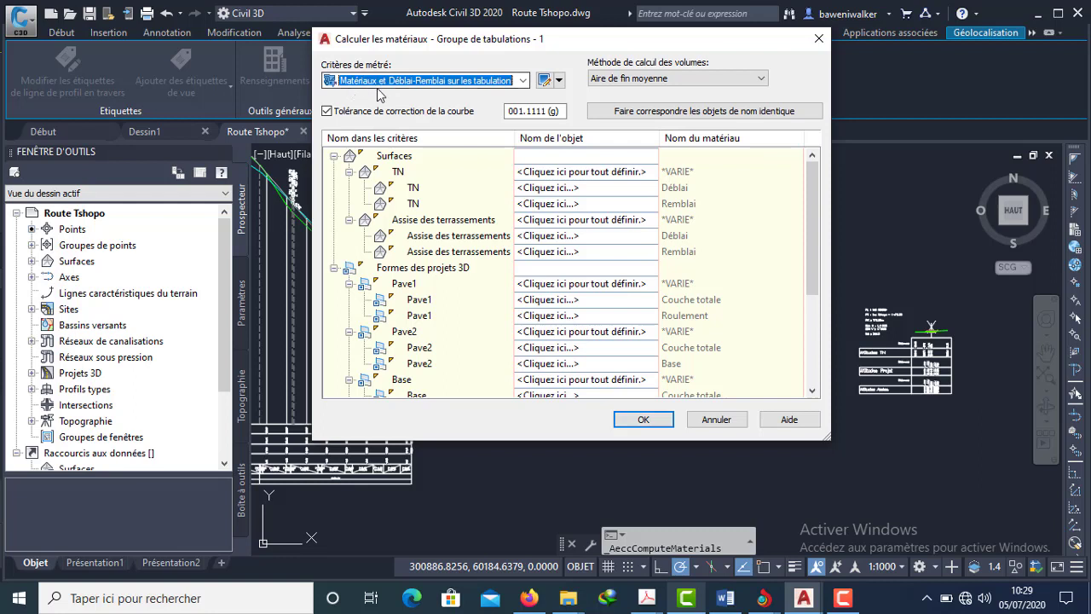
pyautogui.click(524, 80)
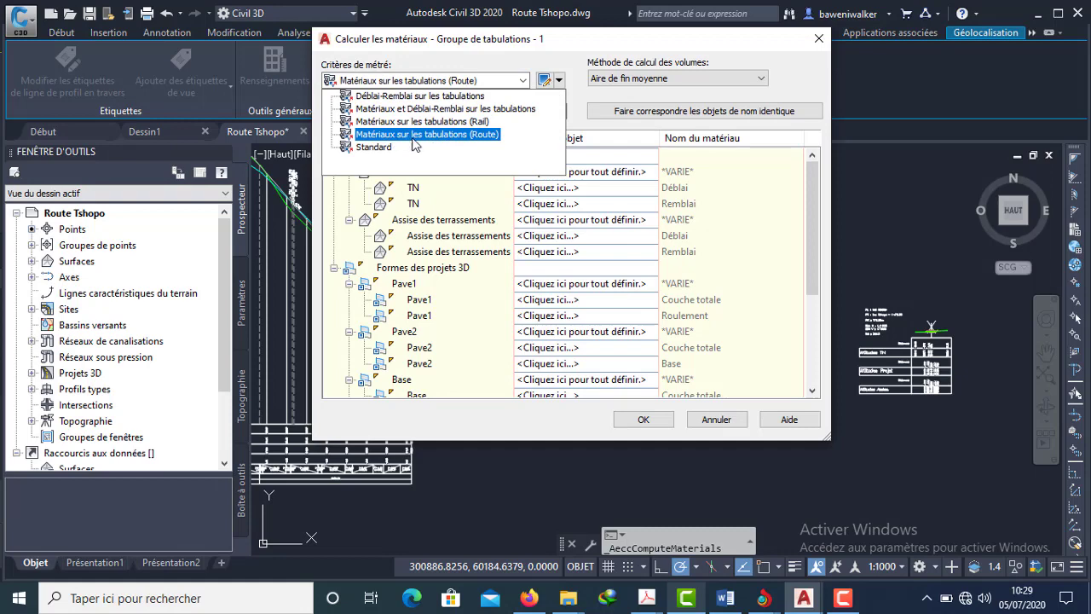
pyautogui.click(476, 136)
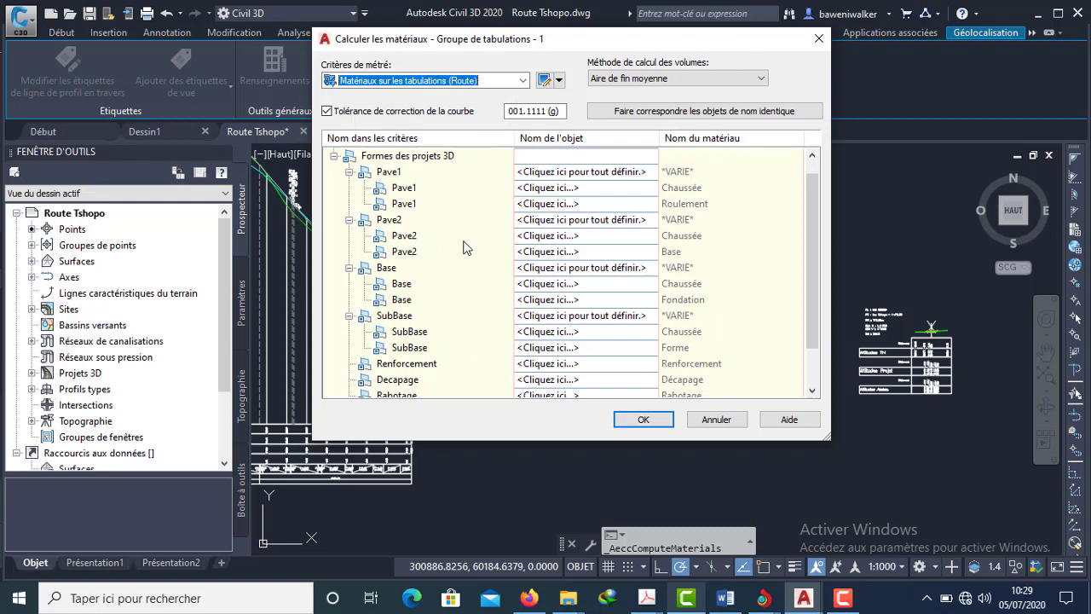
pyautogui.click(543, 80)
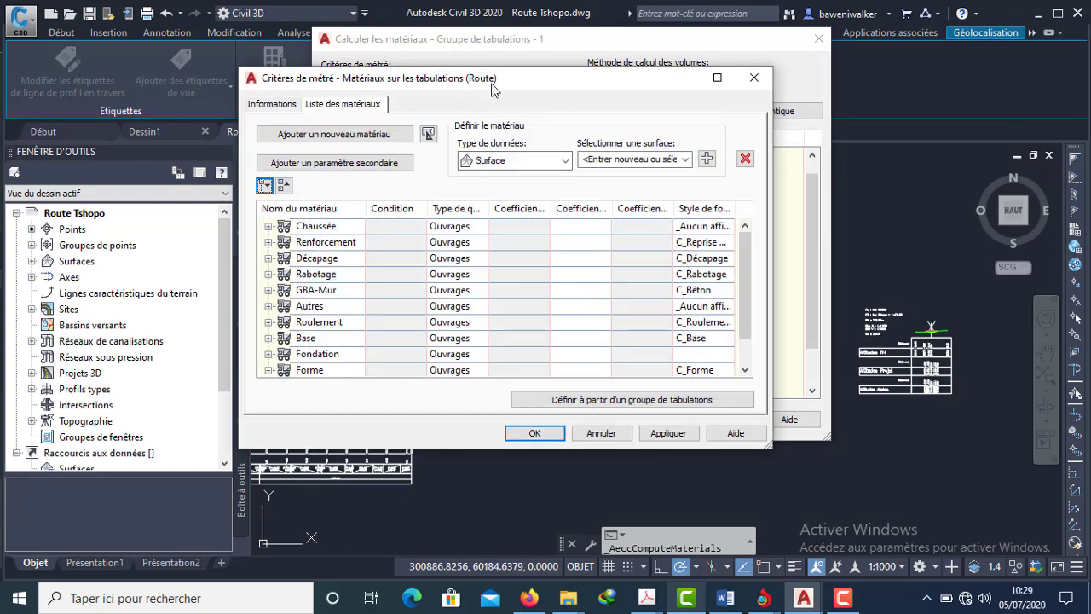
pyautogui.moveTo(482, 78); pyautogui.dragTo(553, 49)
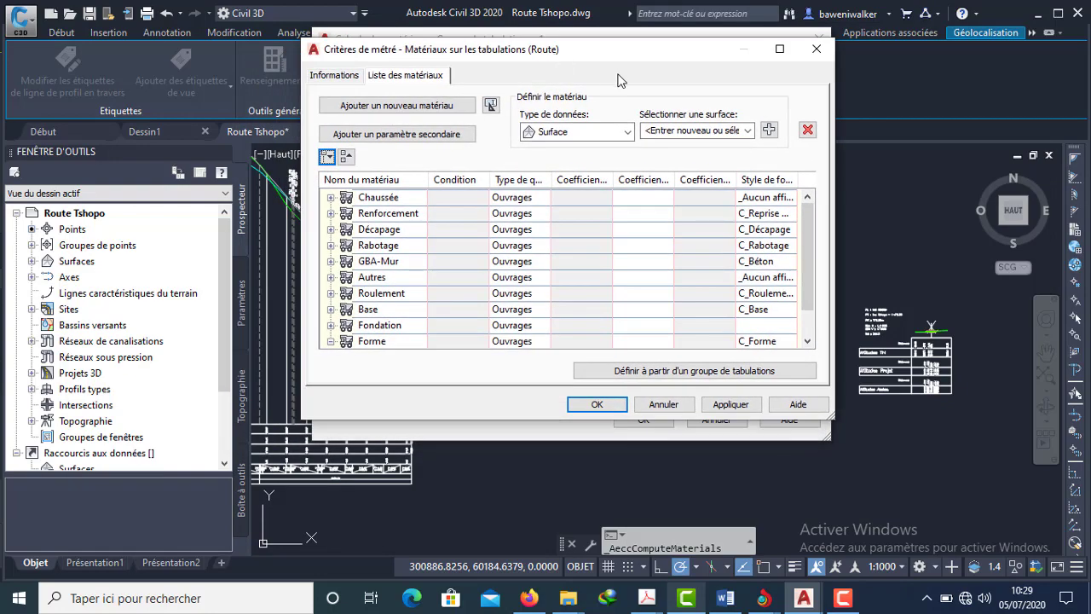
pyautogui.click(779, 48)
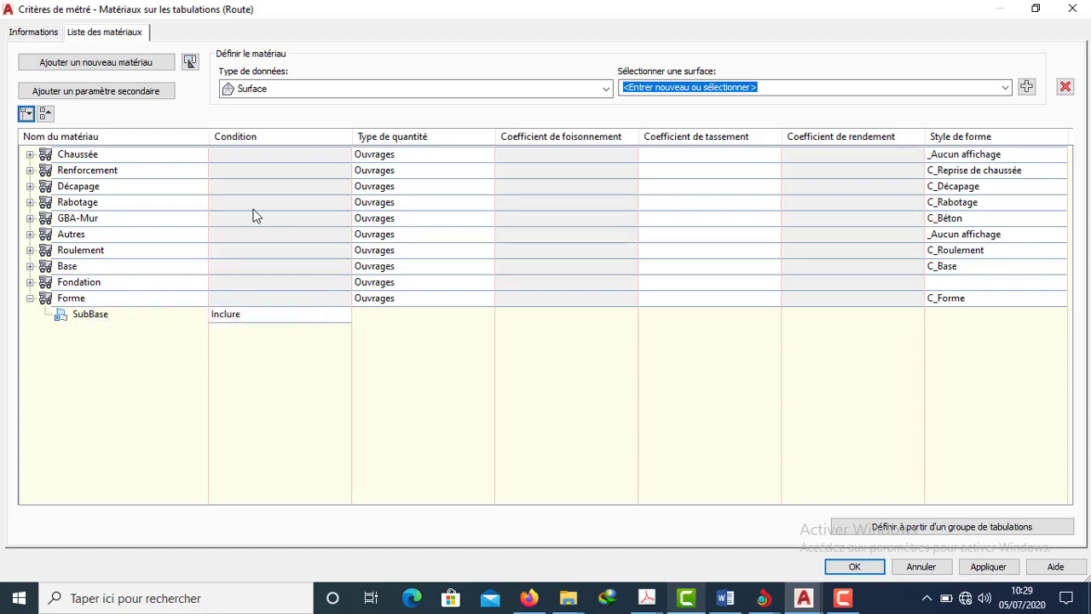
# Delete the materials Chaussée, Renforcement, Décapage, Rabotage, GBA-Mur and Autres from the criteria's material list
pyautogui.click(94, 157)
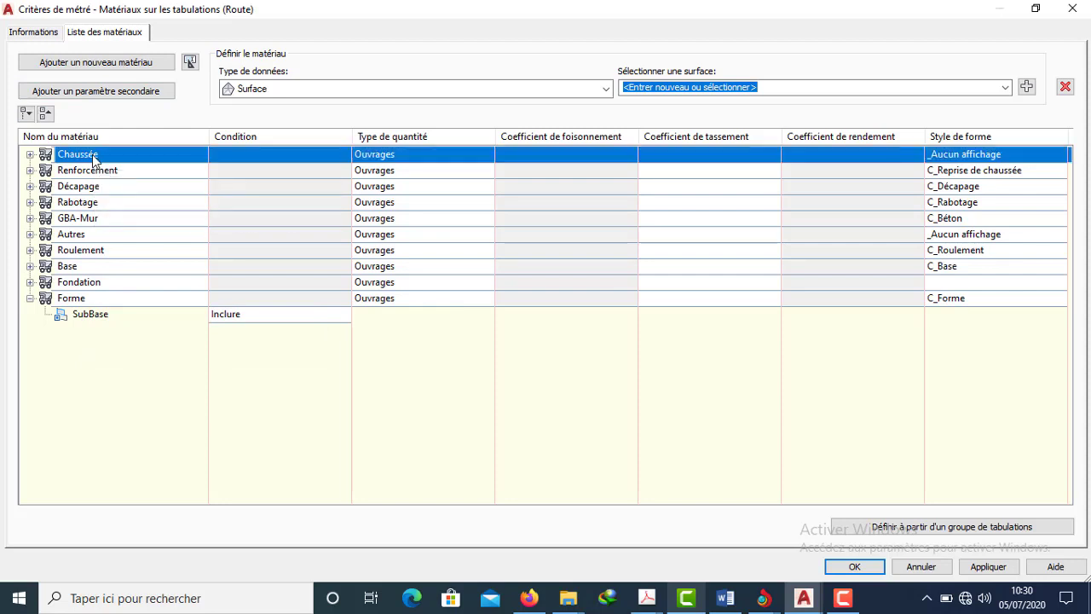
pyautogui.click(1066, 87)
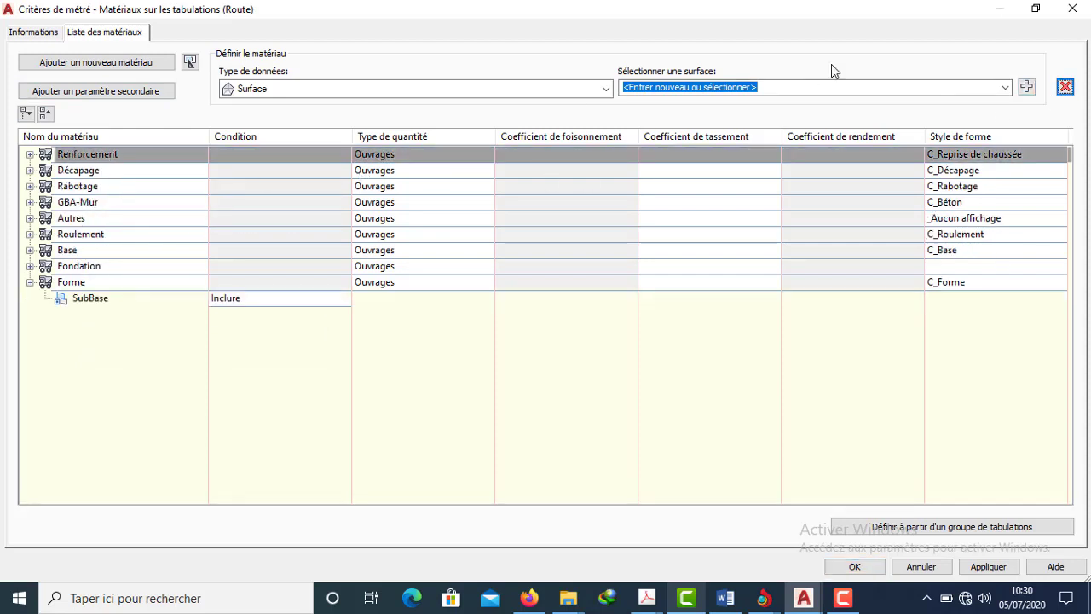
pyautogui.click(1065, 87)
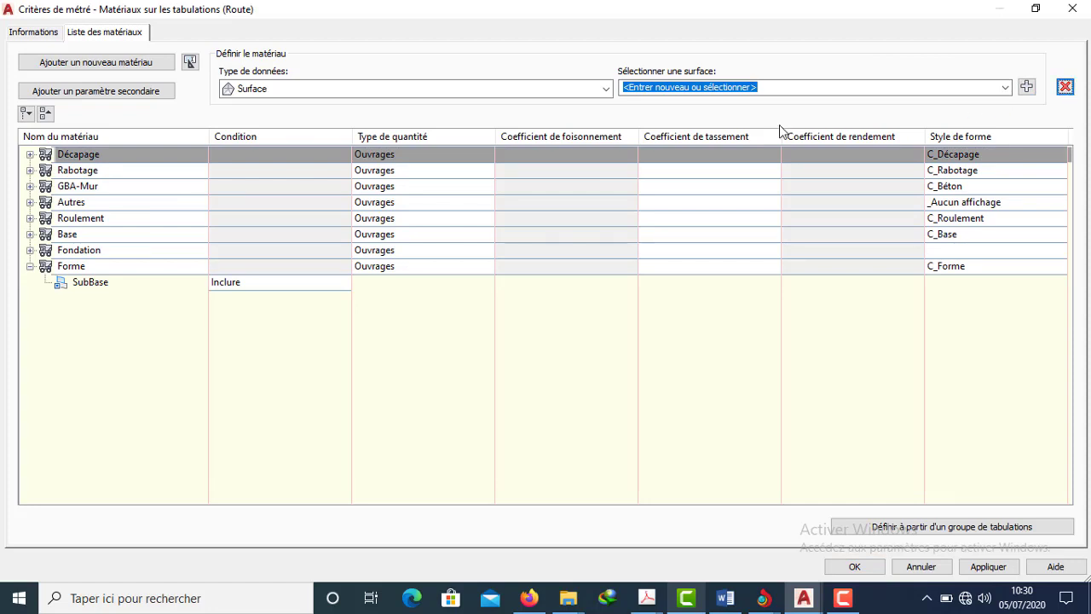
pyautogui.click(1066, 87)
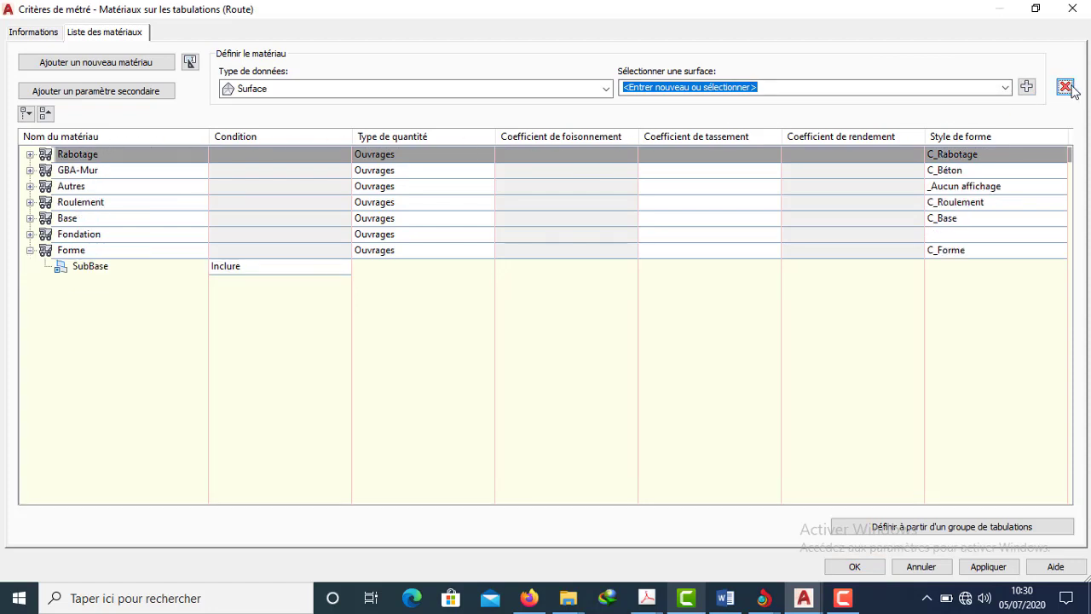
pyautogui.click(1066, 87)
pyautogui.click(1066, 87)
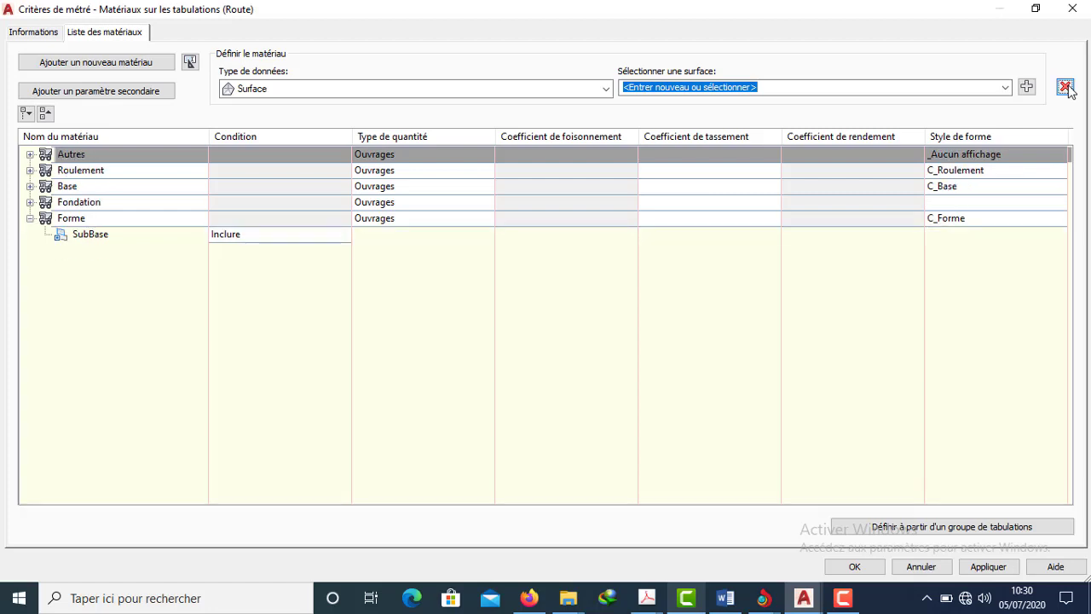
pyautogui.click(1066, 87)
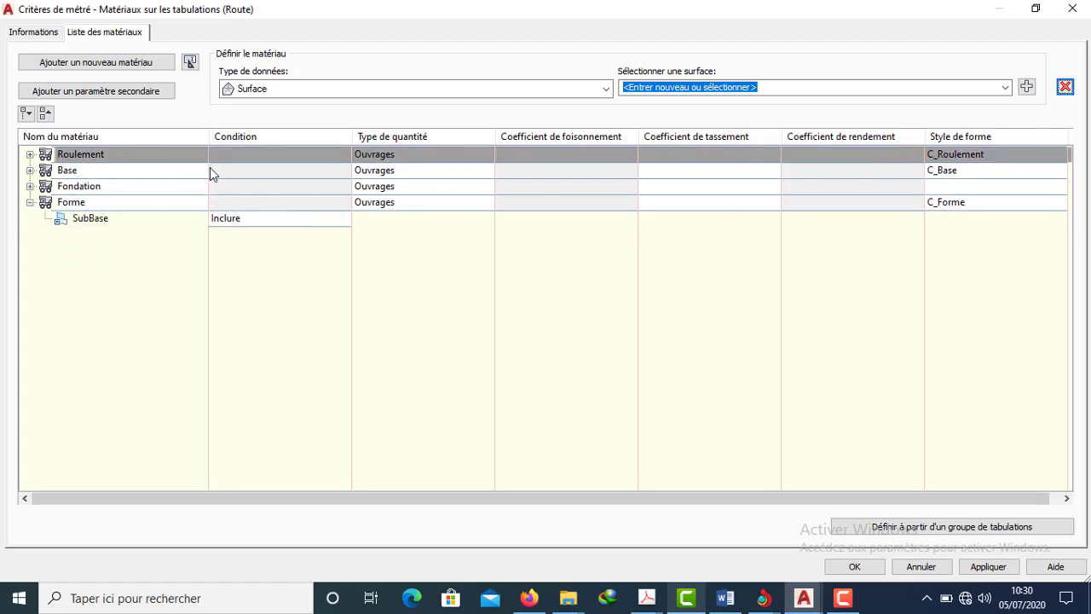
# Delete the material Fondation, check the shapes under Roulement, Base and Forme, and accept the edited criteria
pyautogui.click(90, 187)
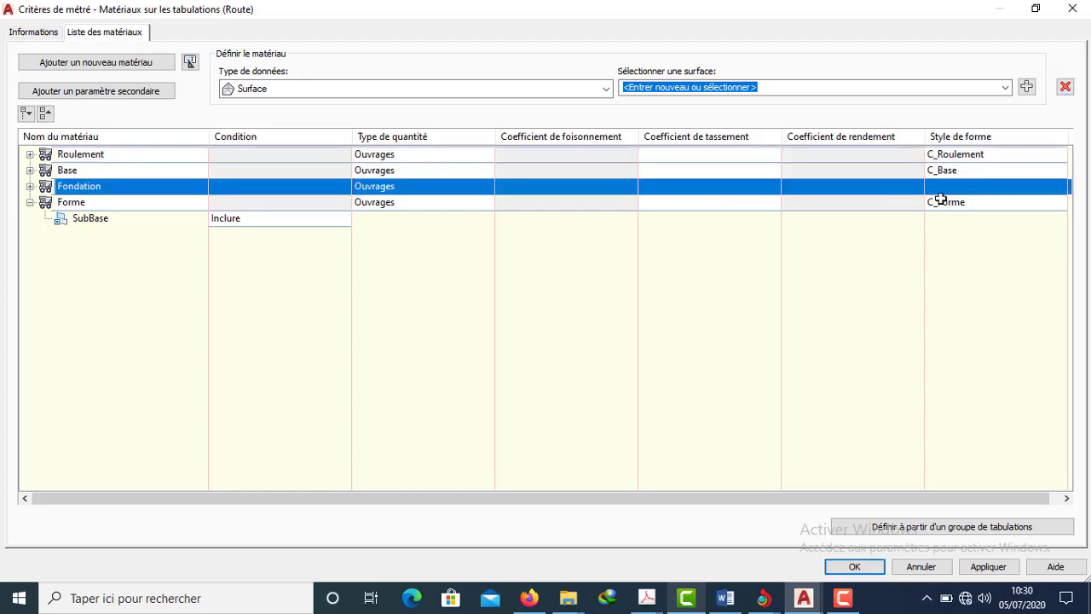
pyautogui.click(1066, 87)
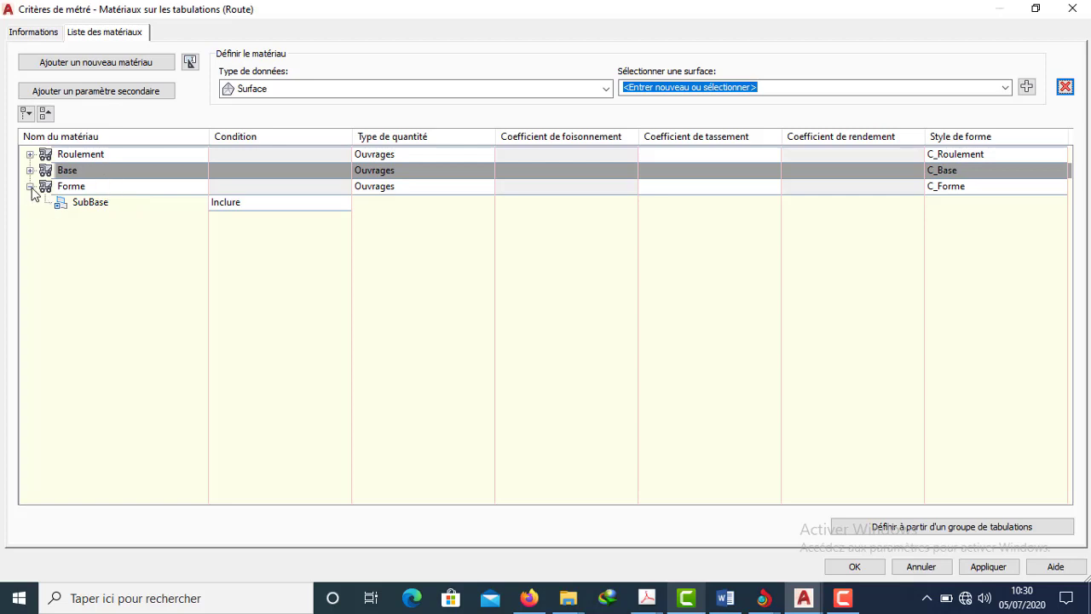
pyautogui.click(29, 155)
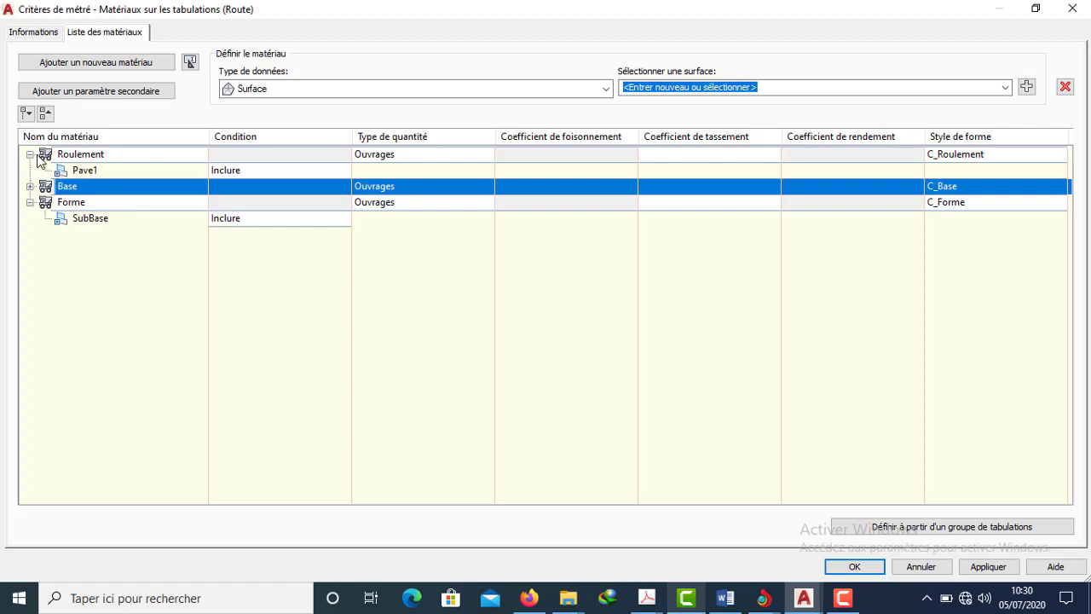
pyautogui.click(30, 187)
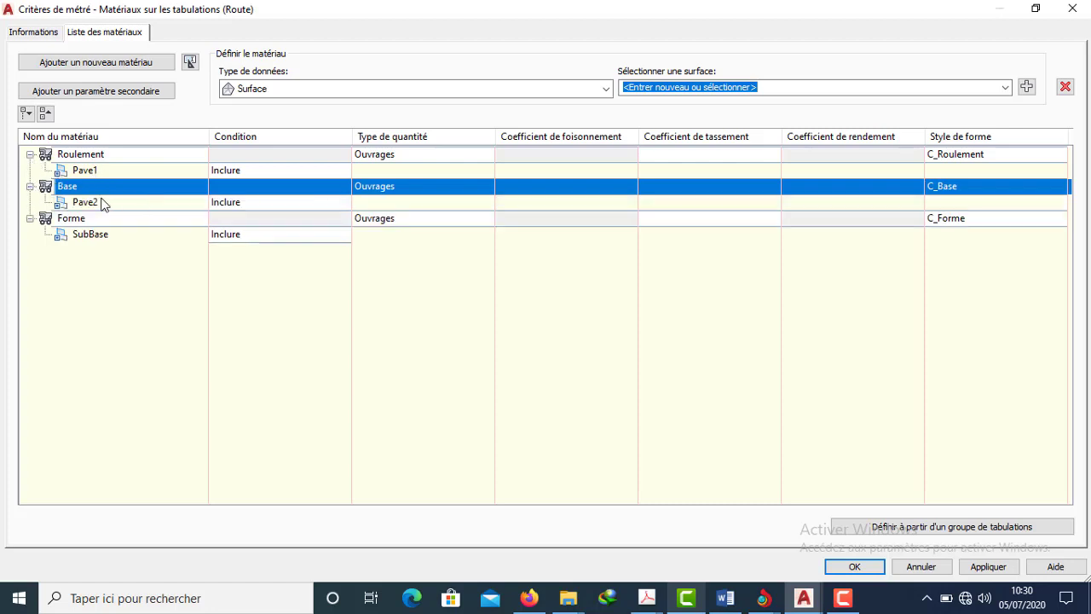
pyautogui.click(30, 219)
pyautogui.click(30, 219)
pyautogui.click(30, 219)
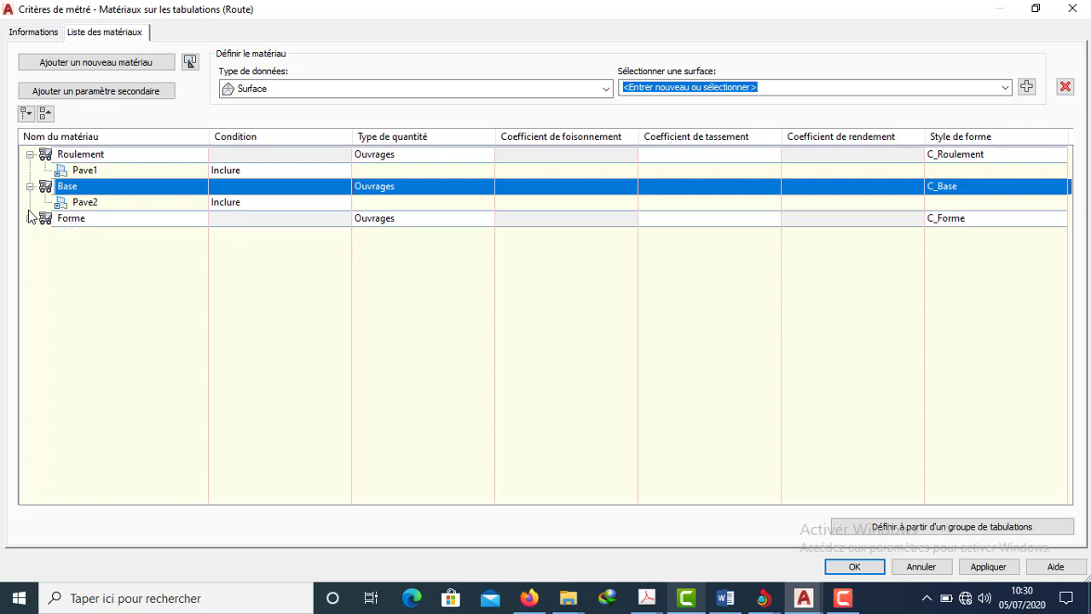
pyautogui.click(29, 187)
pyautogui.click(30, 155)
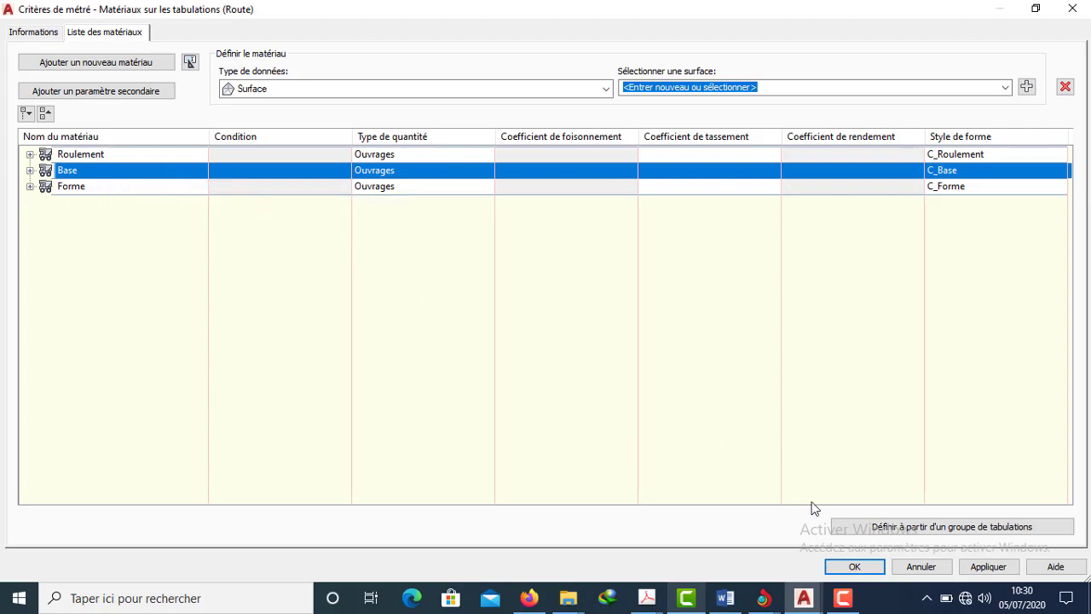
pyautogui.click(855, 567)
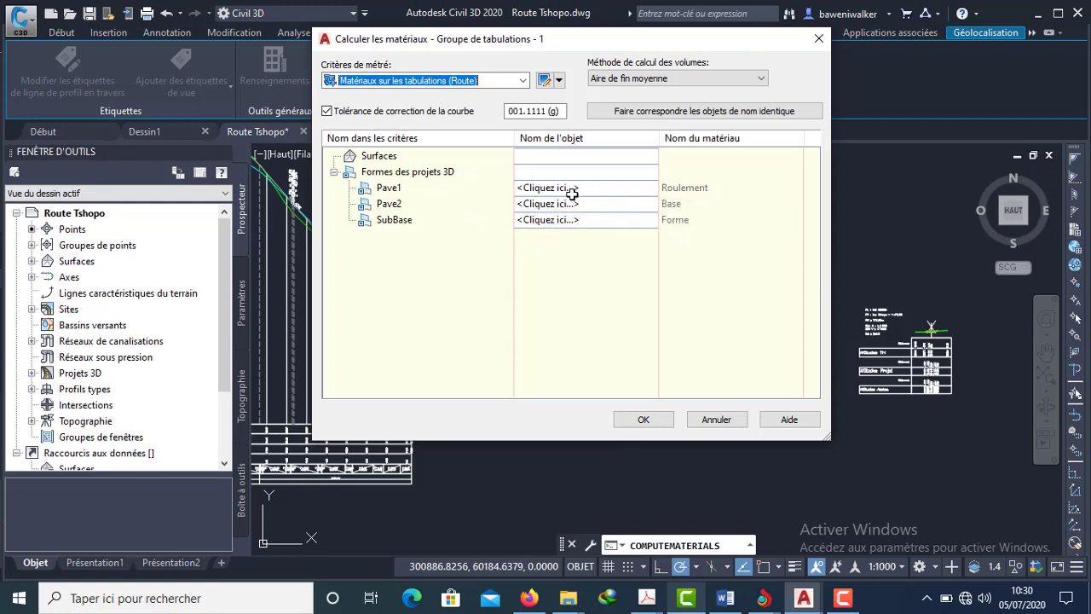
# Assign Projet 3D - 1 Roulement to Pave1, Projet 3D - 1 Base to Pave2 and Projet 3D - 1 Forme to SubBase, and compute the materials
pyautogui.click(619, 189)
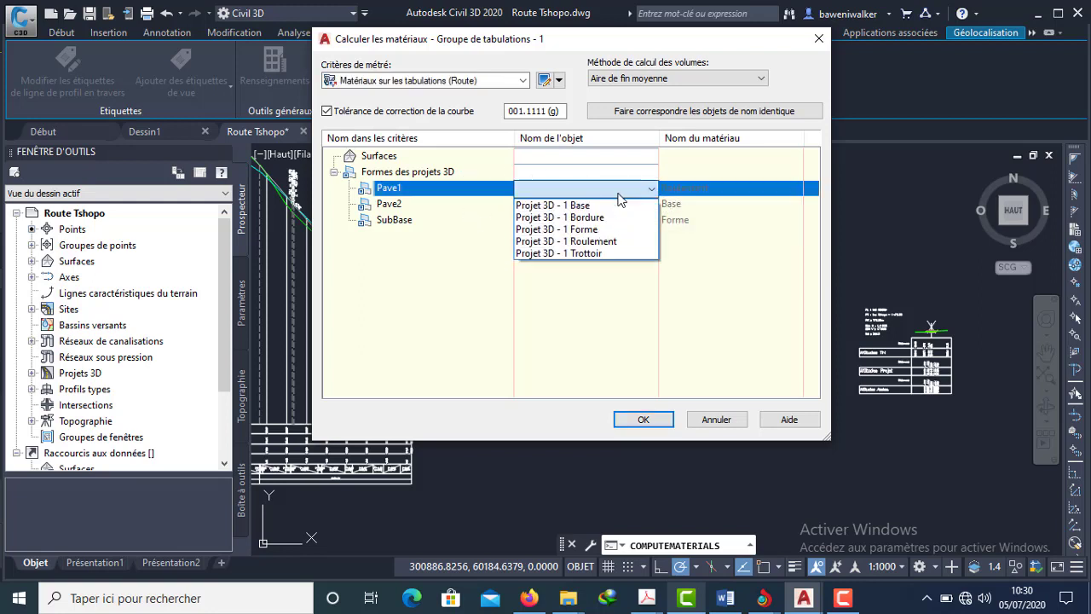
pyautogui.click(601, 246)
pyautogui.click(586, 206)
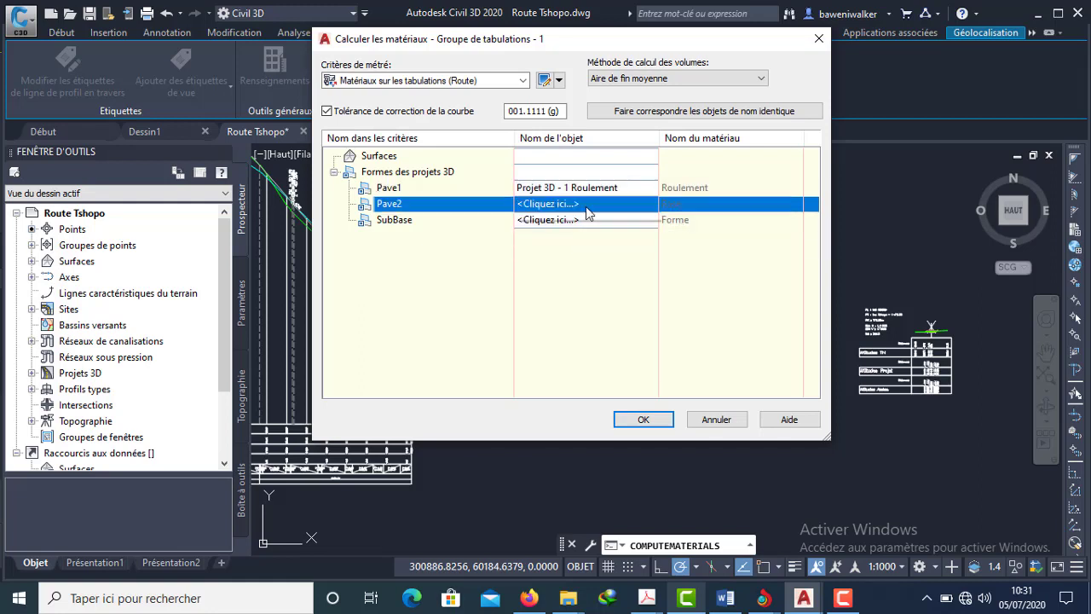
pyautogui.click(585, 206)
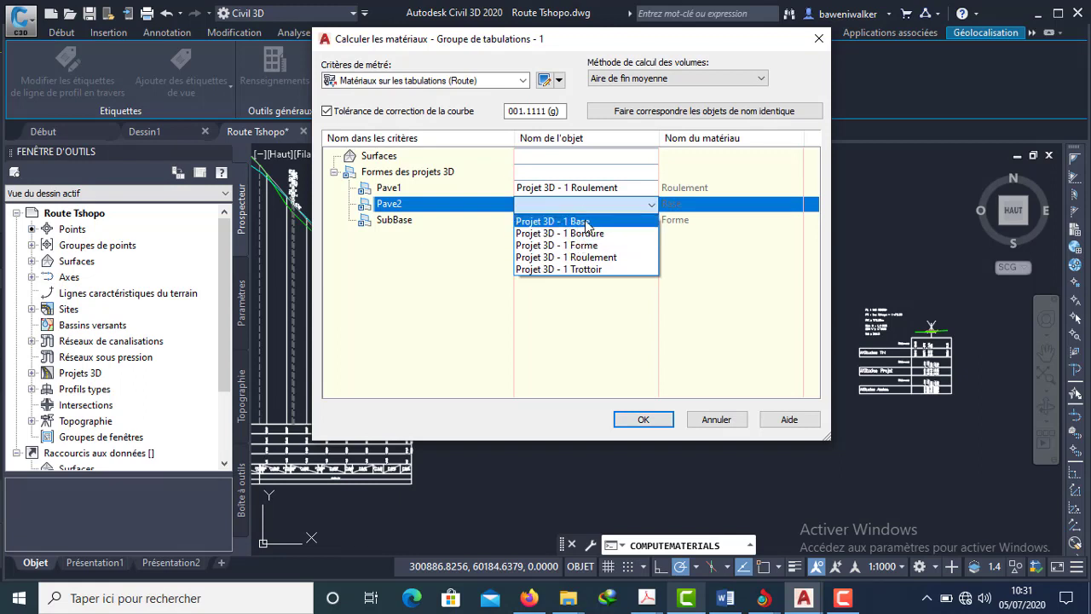
pyautogui.click(586, 220)
pyautogui.click(601, 224)
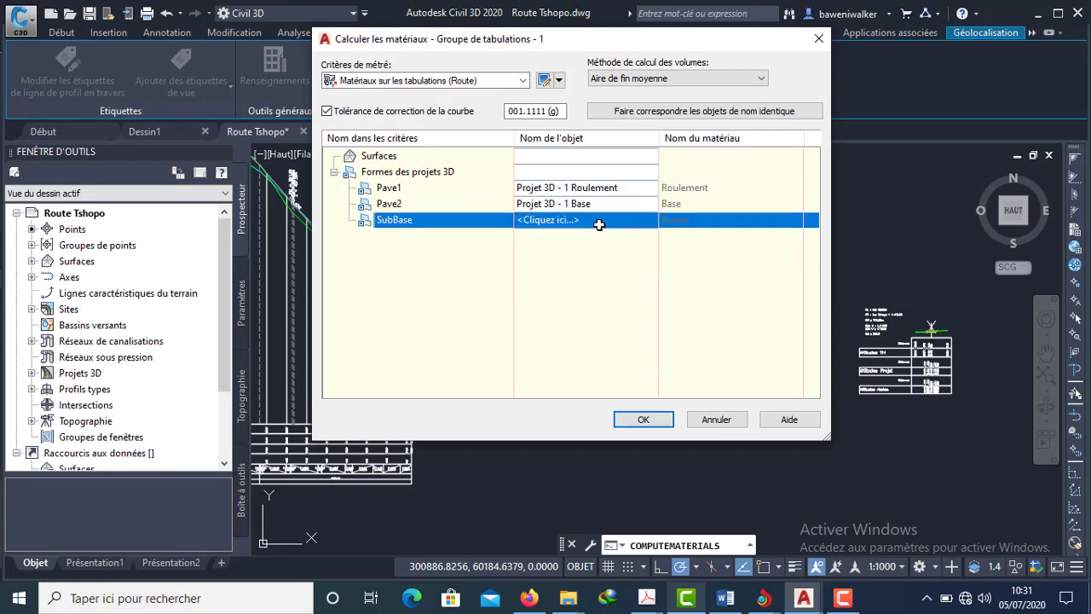
pyautogui.click(600, 224)
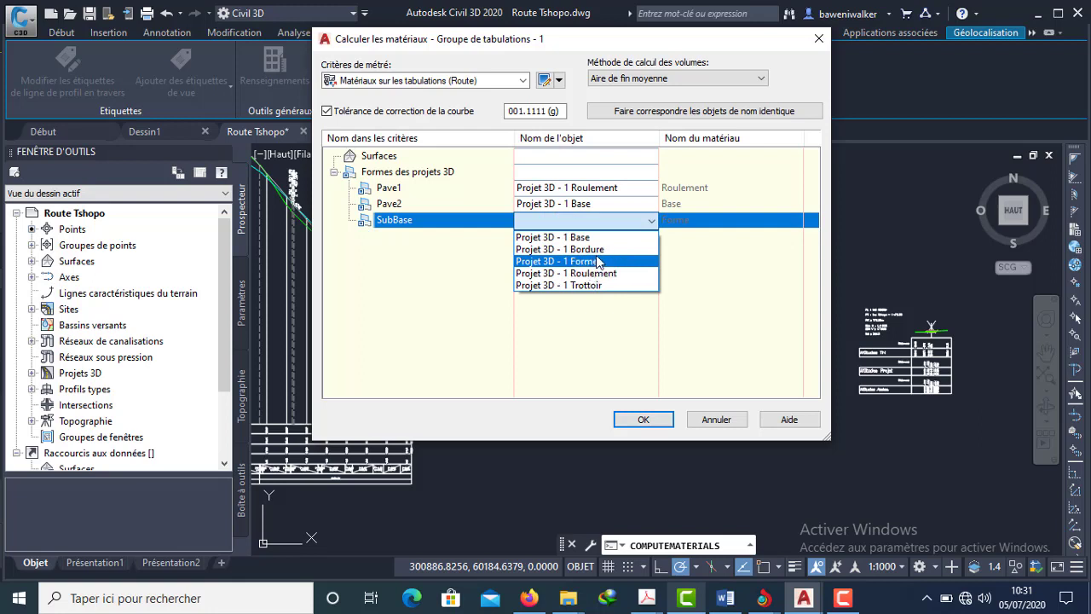
pyautogui.click(588, 265)
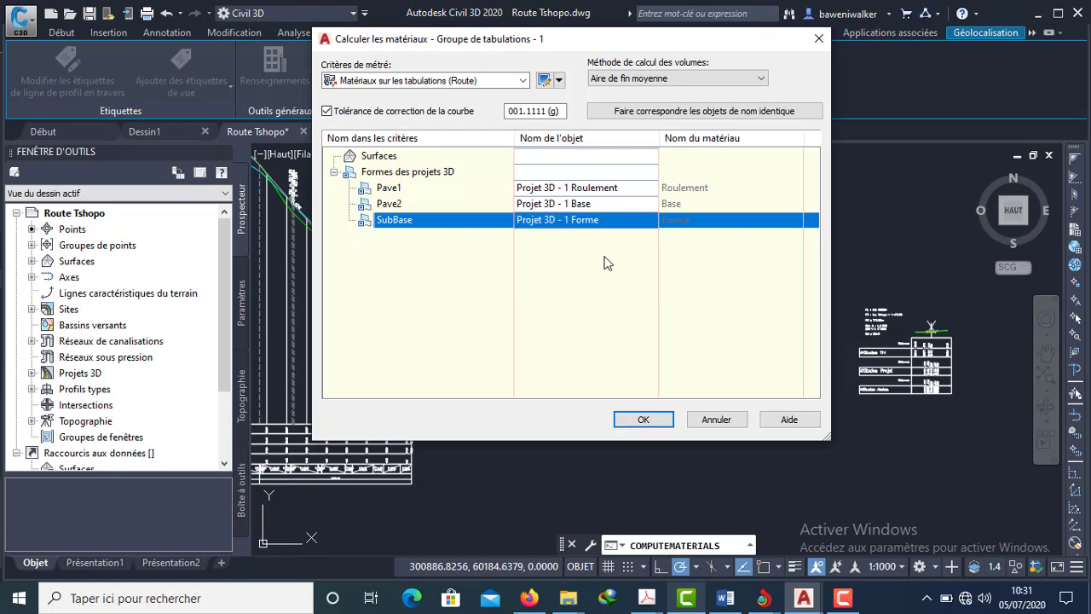
pyautogui.click(643, 420)
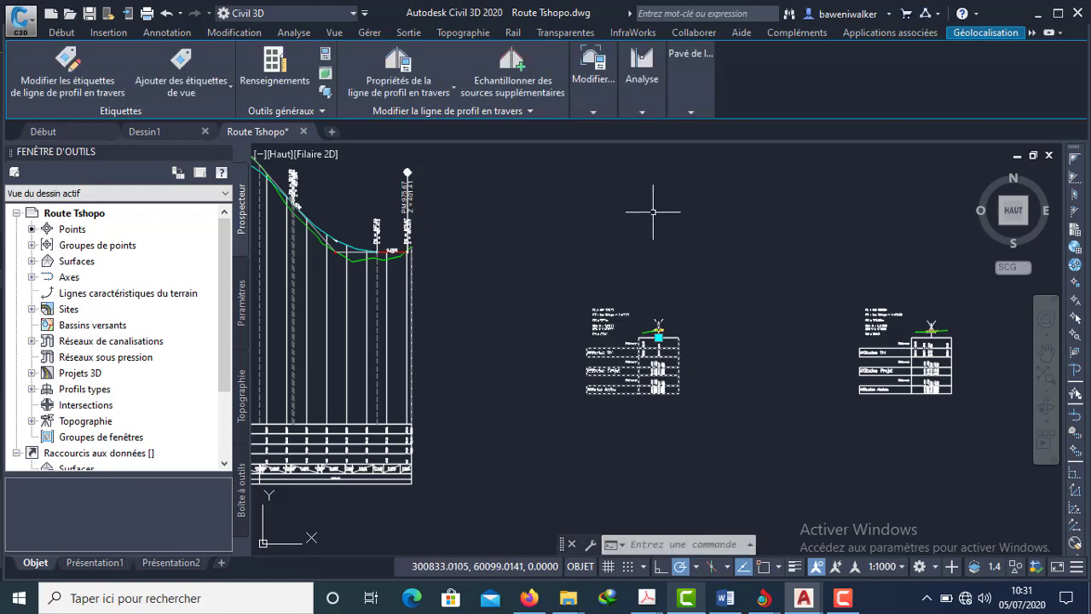
# Reopen the material list of Axe Tshopo, Groupe de tabulations - 1, and check the materials in Liste des matériaux - (1)
pyautogui.click(690, 111)
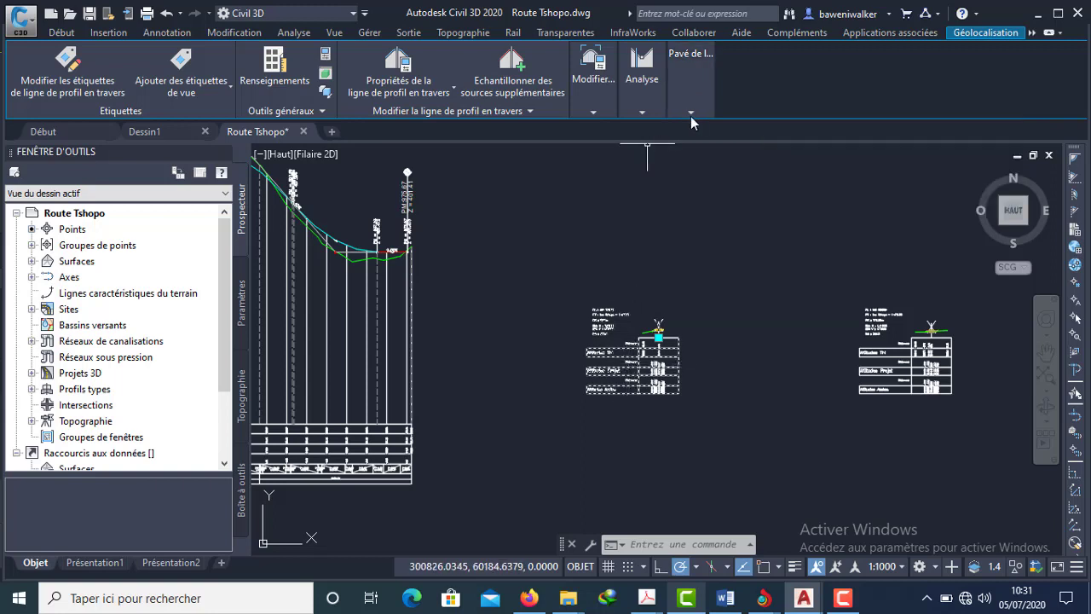
pyautogui.click(691, 112)
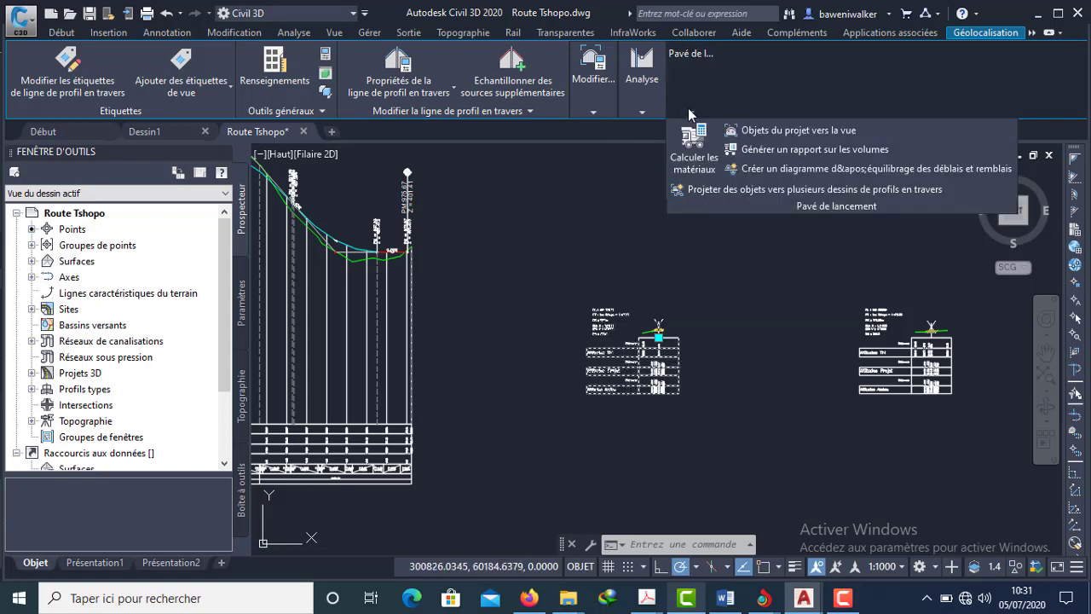
pyautogui.click(694, 152)
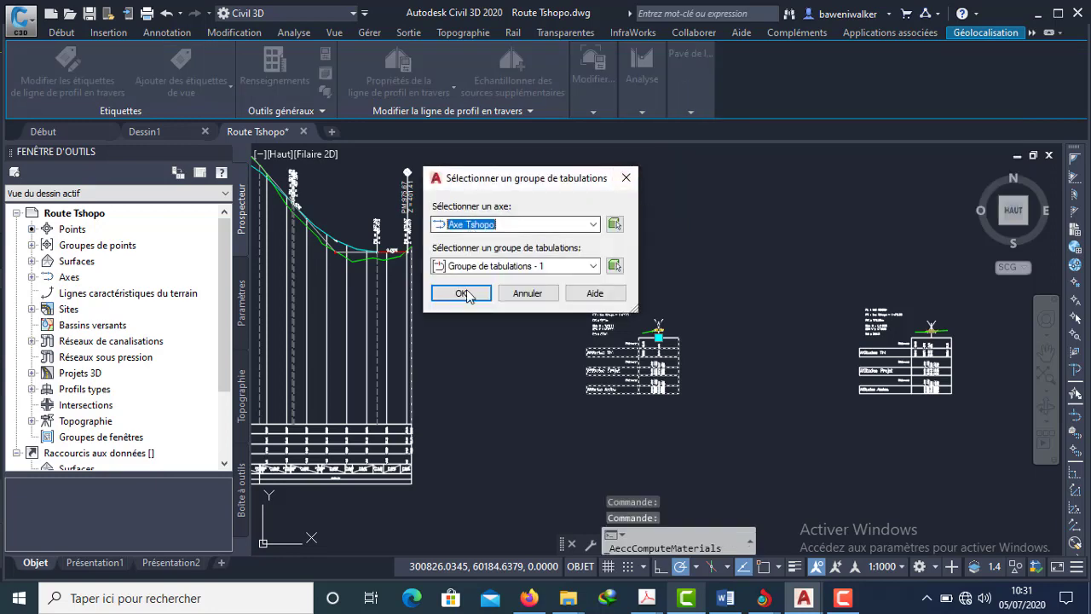
pyautogui.click(461, 293)
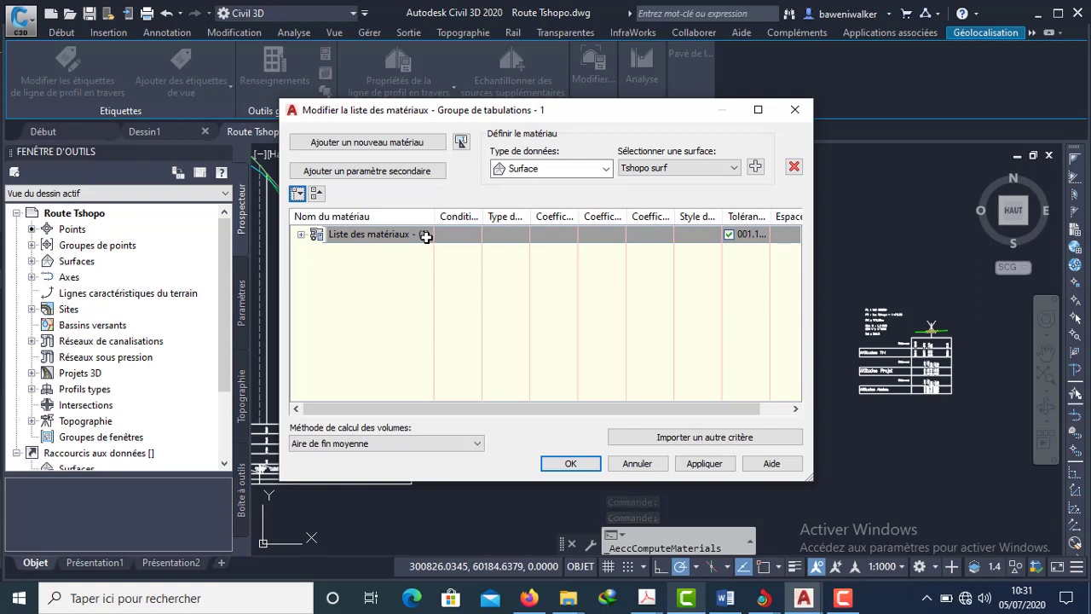
pyautogui.click(301, 235)
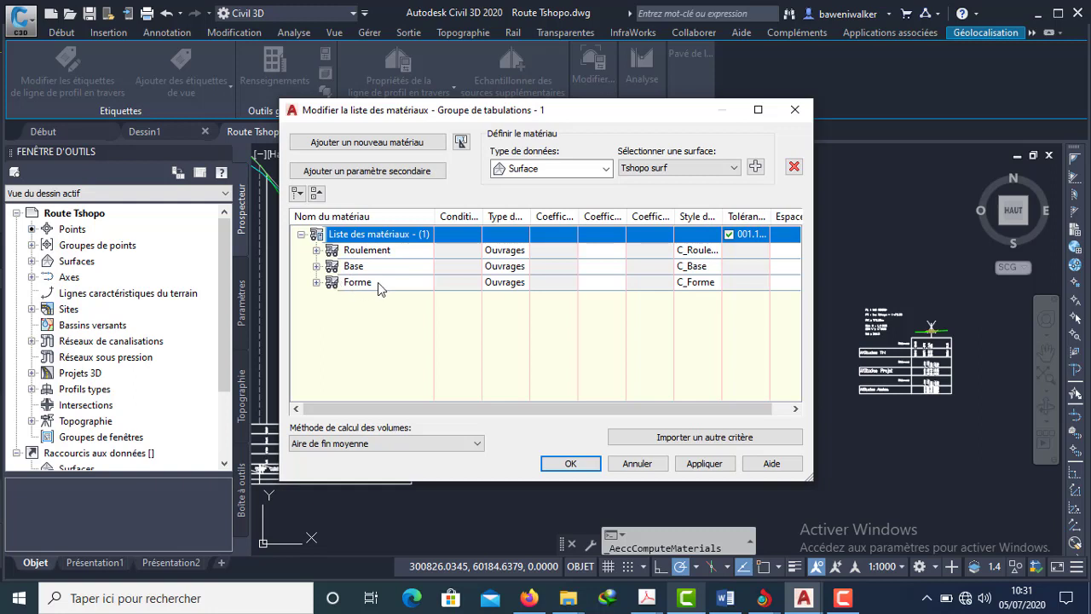
pyautogui.click(301, 235)
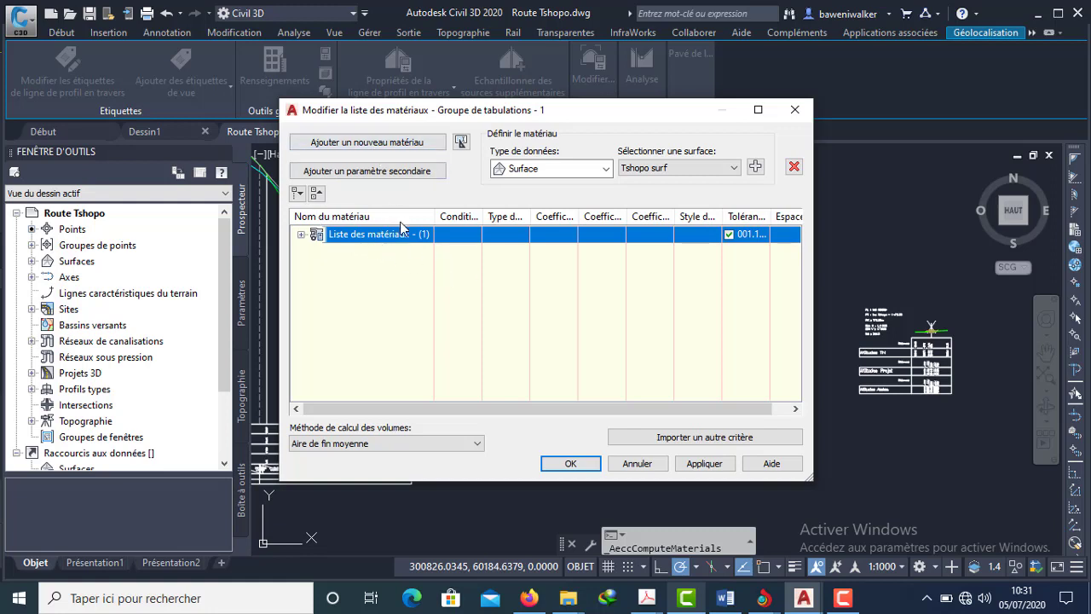
# Import the additional quantity takeoff criteria Déblai-Remblai sur les tabulations into the material list
pyautogui.click(706, 437)
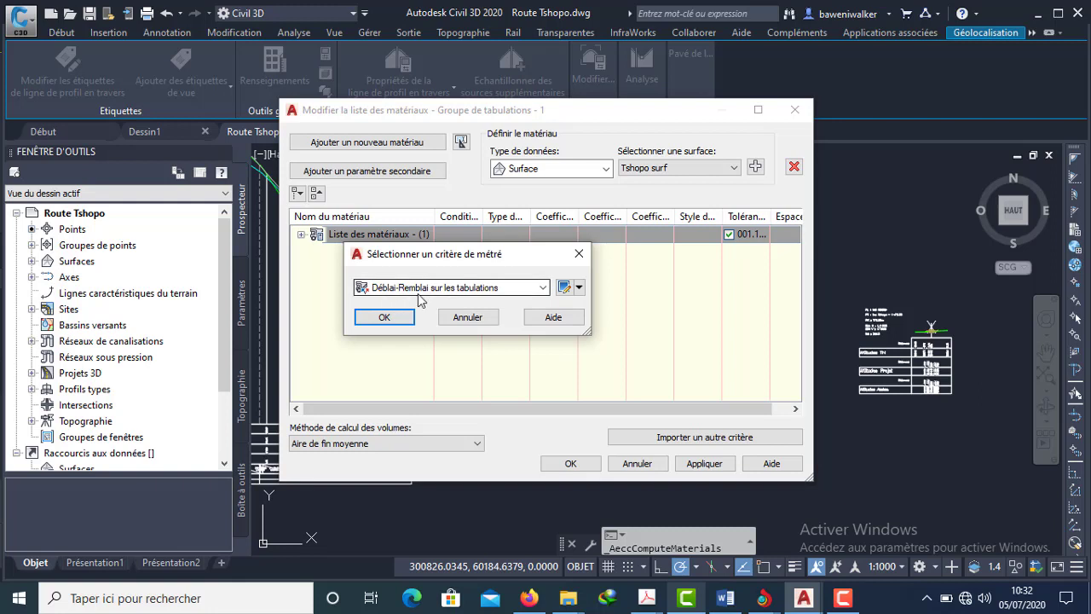
pyautogui.click(542, 289)
pyautogui.click(496, 343)
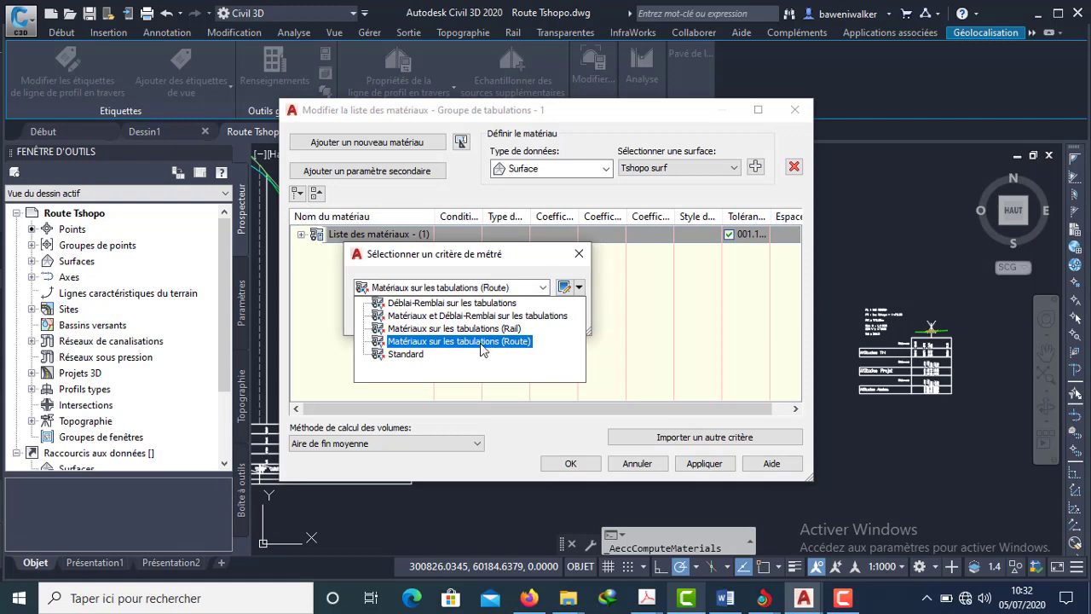
pyautogui.click(469, 305)
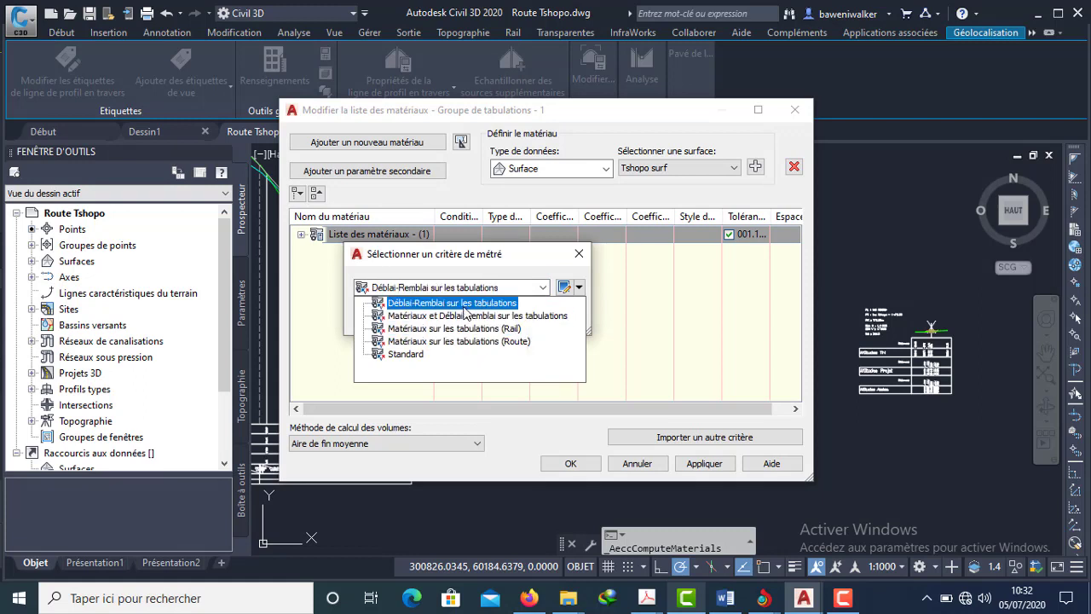
pyautogui.click(466, 305)
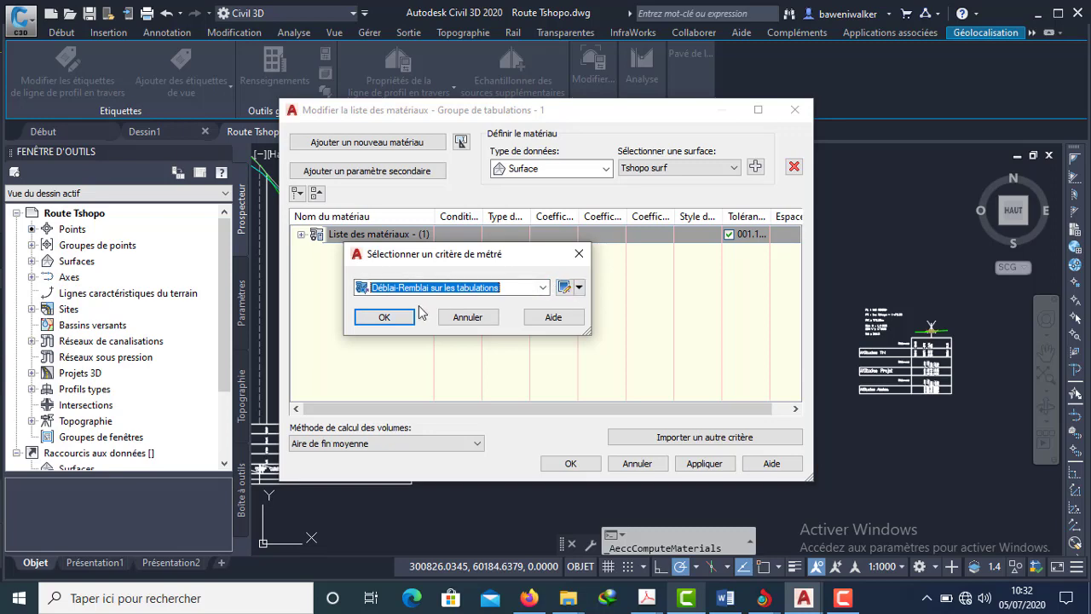
pyautogui.click(388, 317)
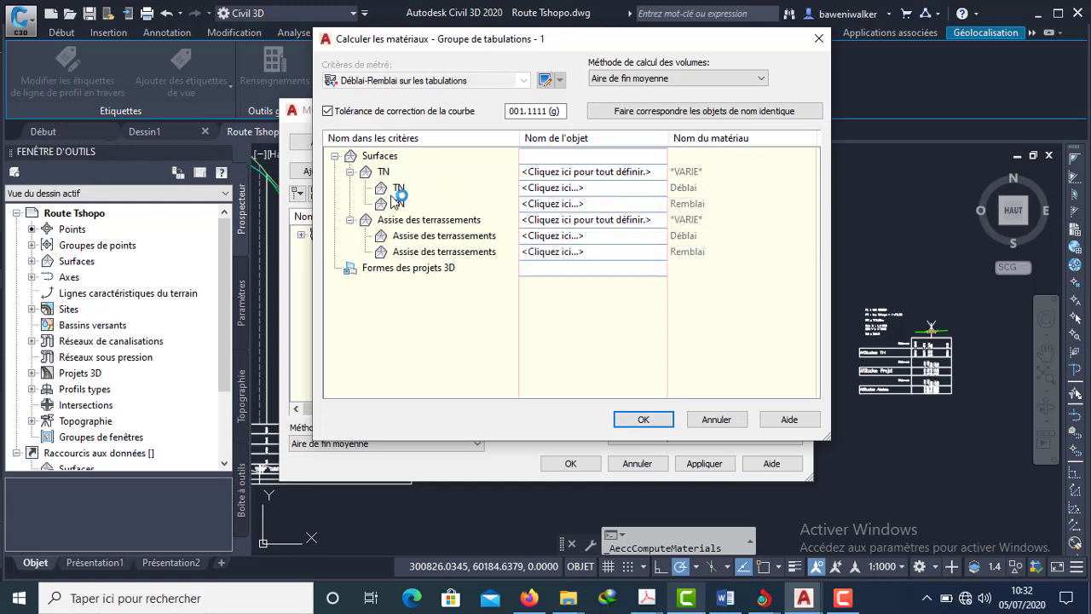
# Assign Tshopo surf to all TN entries and Projet 3D - 1 Surface-Assise to all Assise des terrassements entries, and accept the mapping
pyautogui.click(589, 171)
pyautogui.click(614, 173)
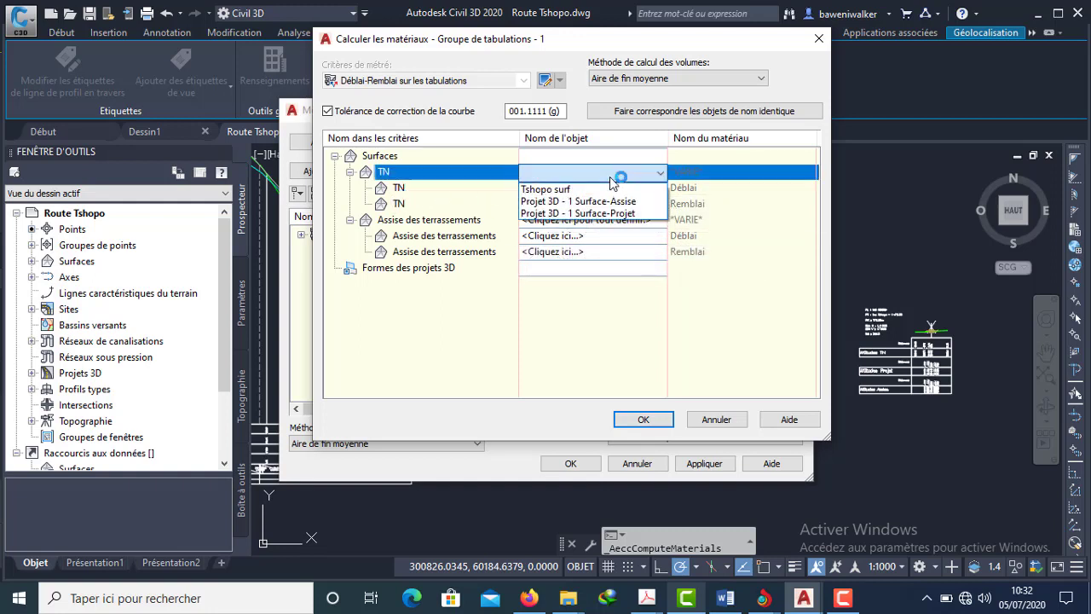
pyautogui.click(571, 191)
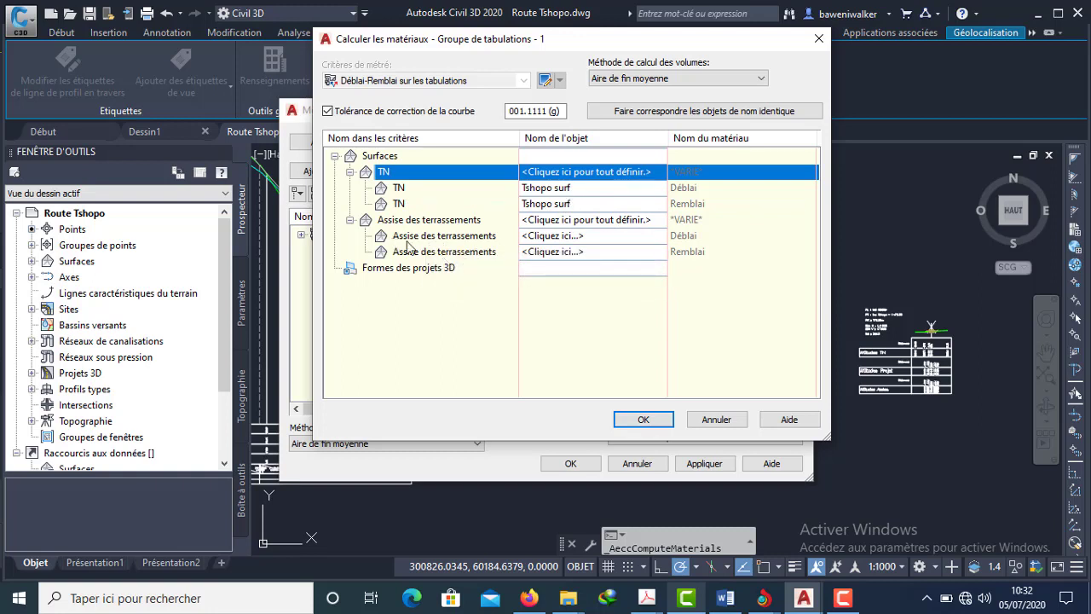
pyautogui.click(608, 220)
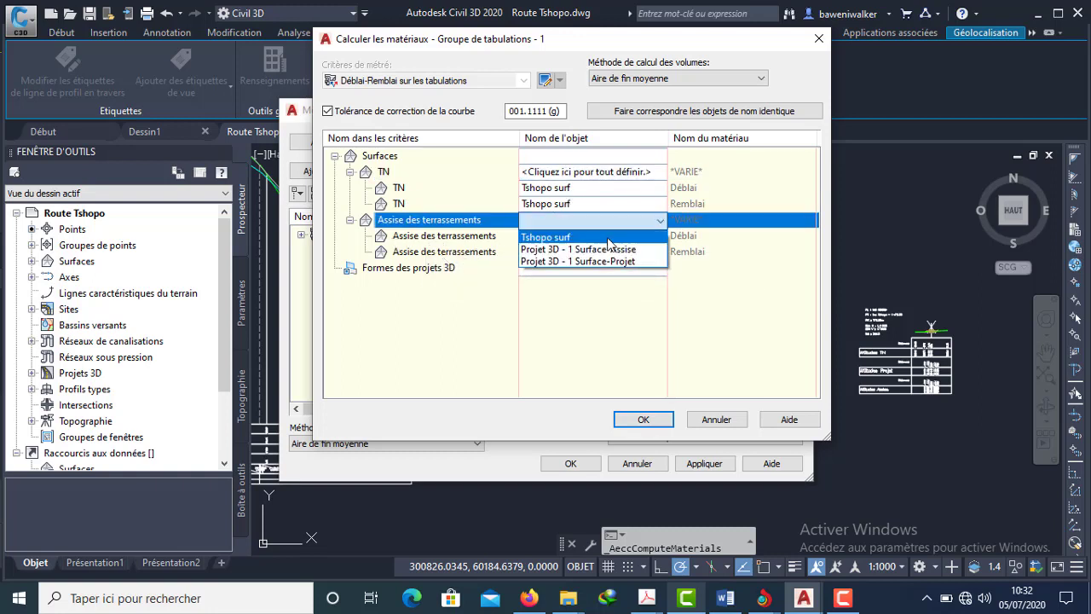
pyautogui.click(619, 250)
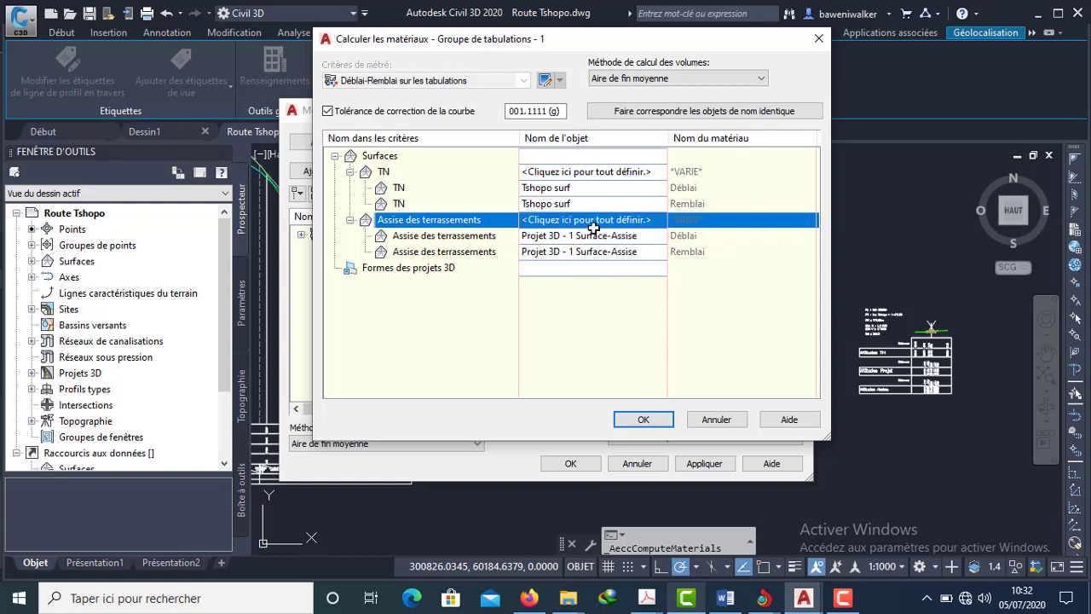
pyautogui.click(645, 420)
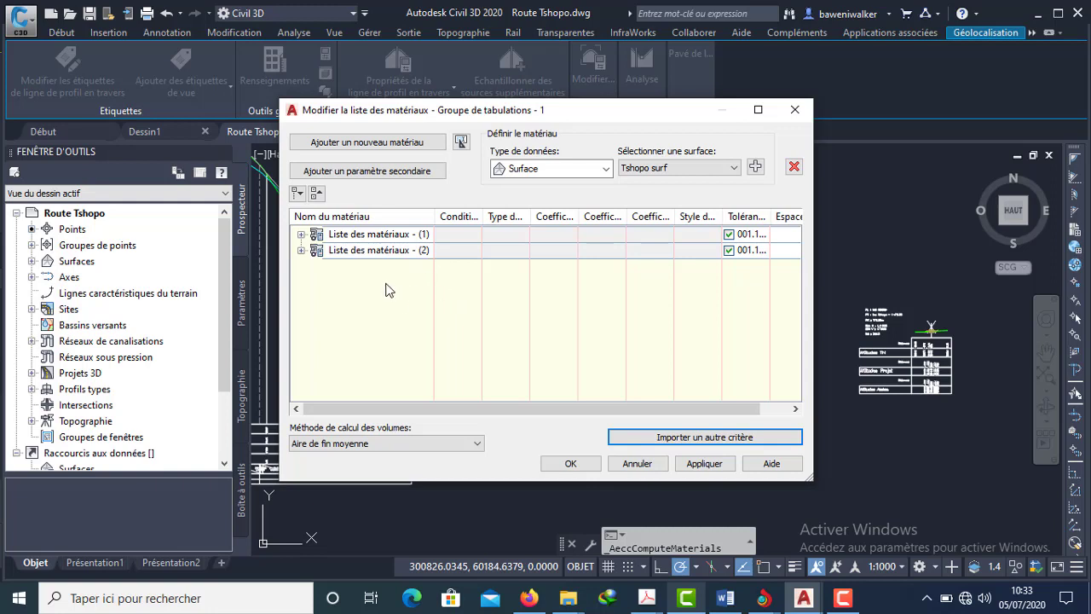
# Check the materials in Liste des matériaux - (1) and (2), and accept the modified material list
pyautogui.click(302, 235)
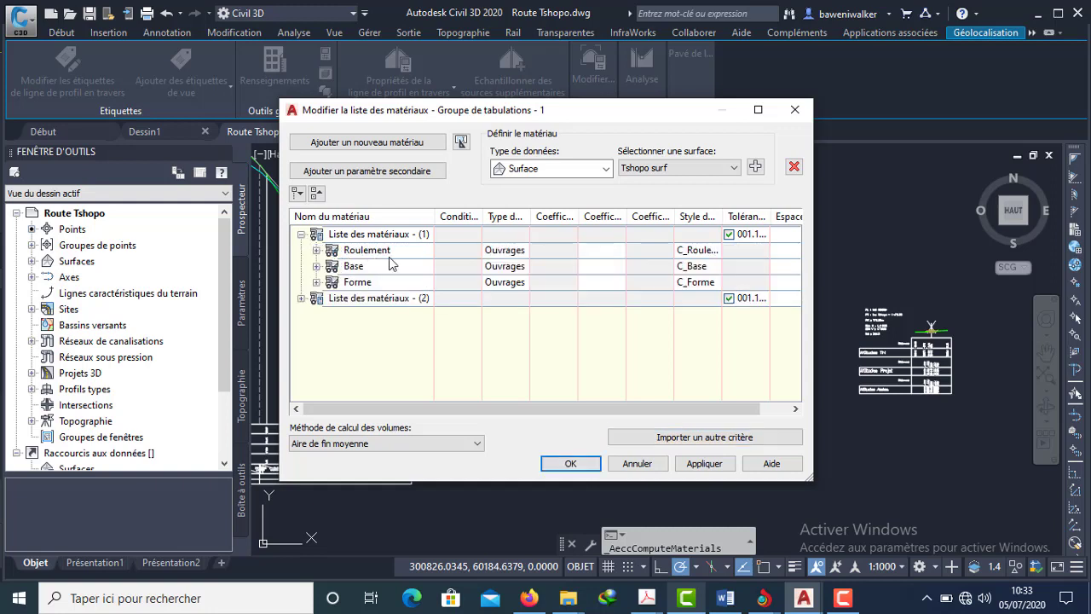
pyautogui.click(300, 234)
pyautogui.click(300, 250)
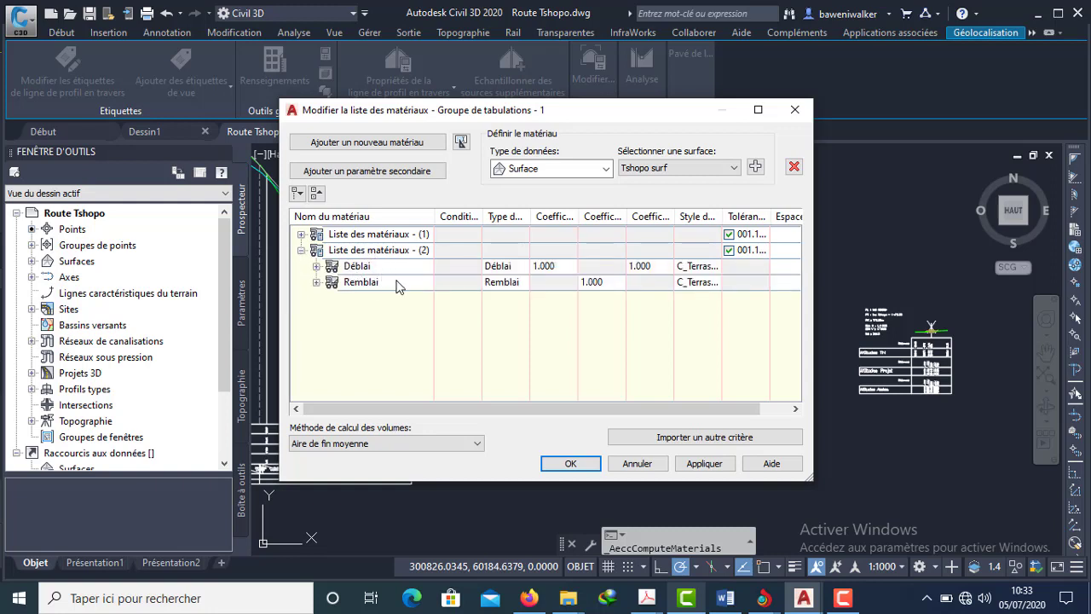
pyautogui.click(301, 251)
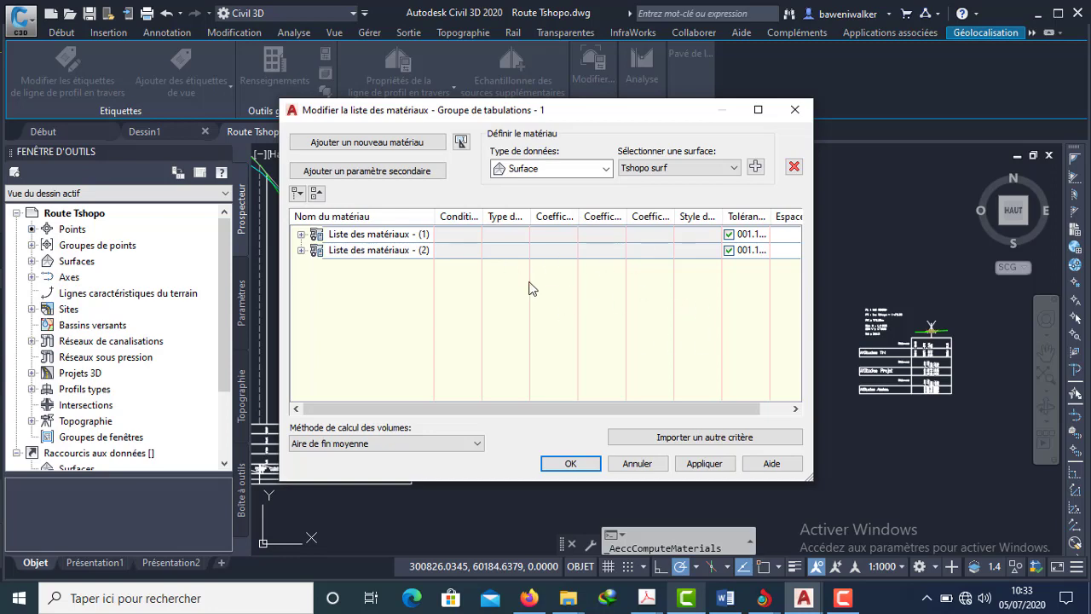
pyautogui.click(573, 465)
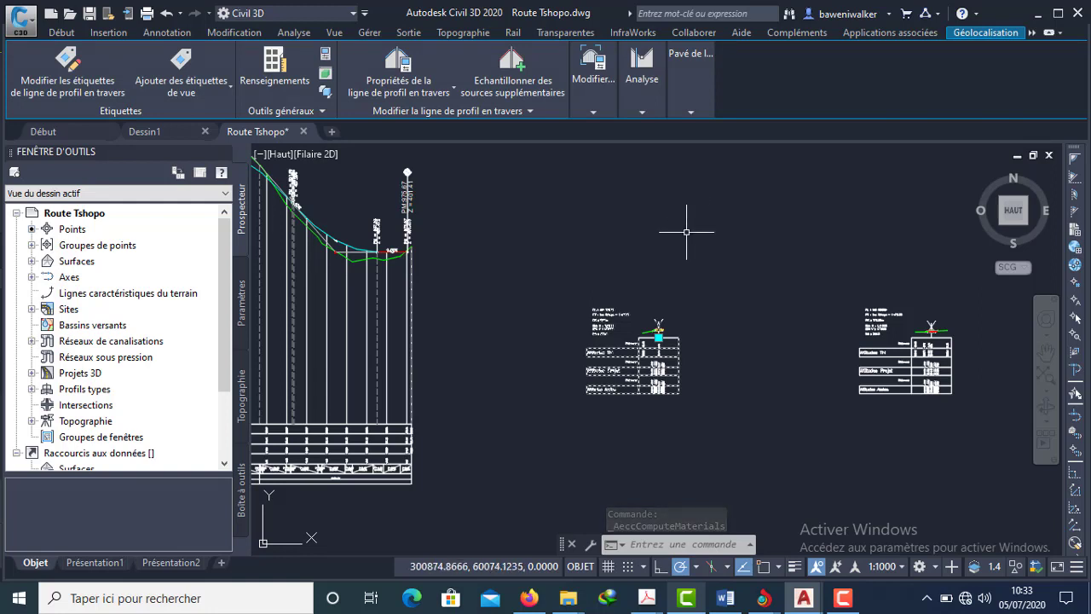
# Open the volume tables setup for the whole section view group of Axe Tshopo from the view group's properties
pyautogui.click(711, 112)
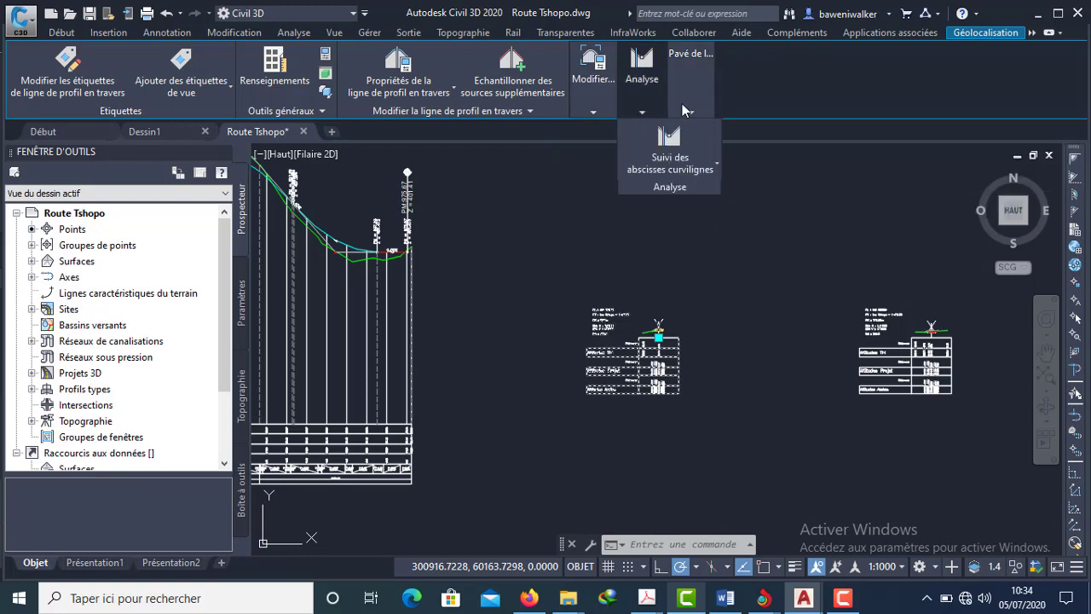
pyautogui.click(594, 113)
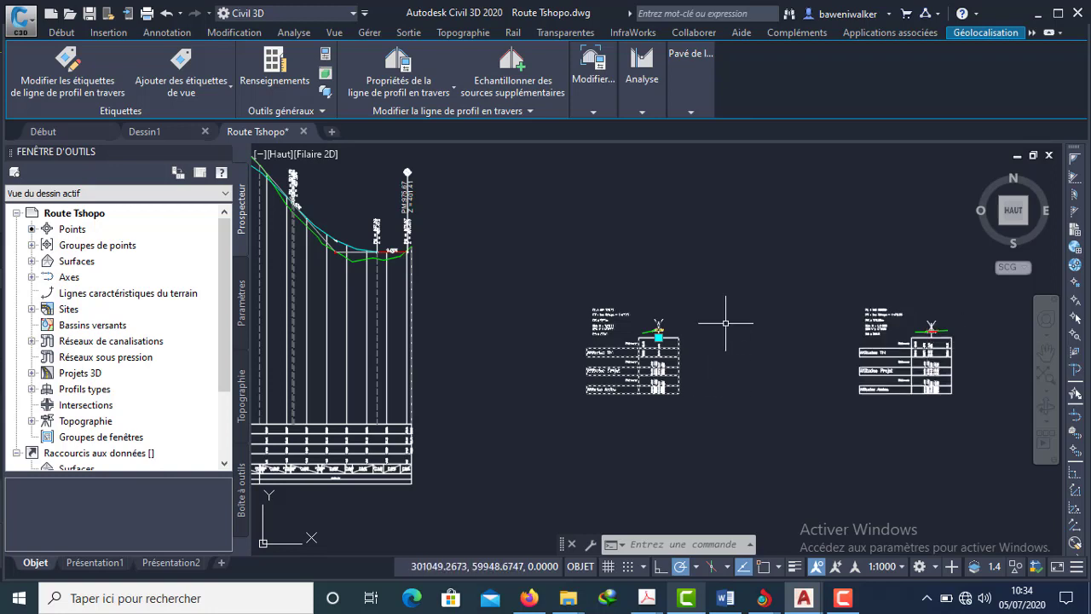
pyautogui.moveTo(593, 85)
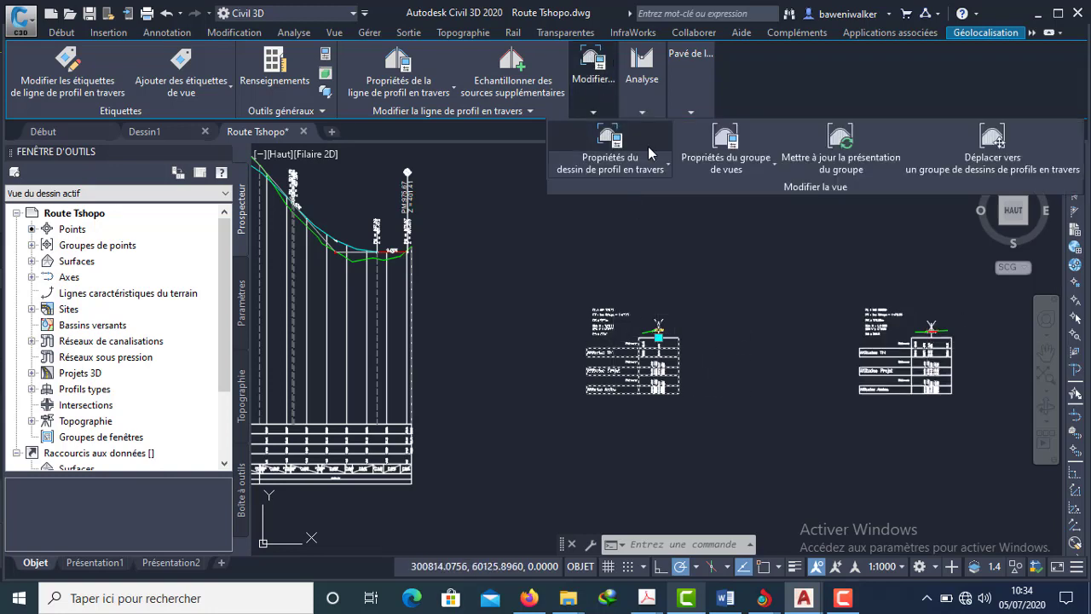
pyautogui.click(725, 138)
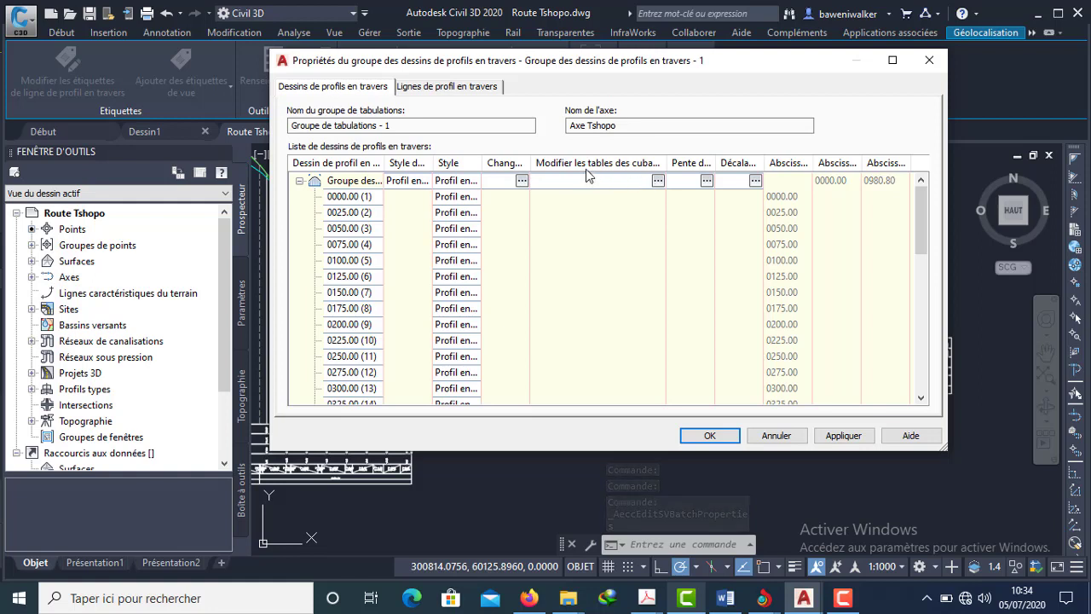
pyautogui.click(659, 180)
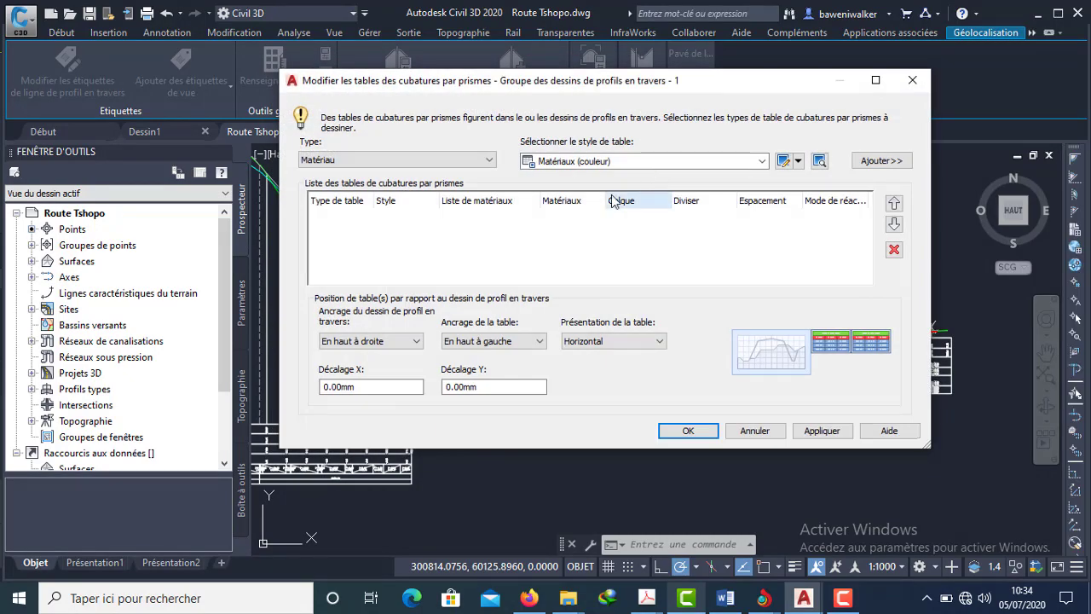
pyautogui.moveTo(597, 90); pyautogui.dragTo(590, 73)
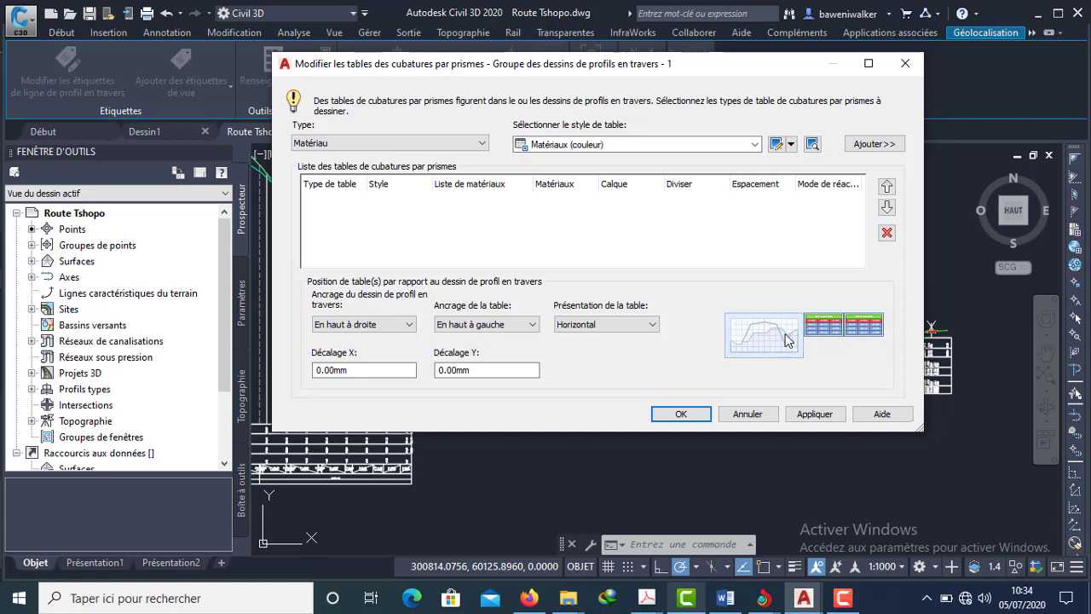
# Add a Matériau table in the Matériaux (couleur) style covering the materials Roulement, Base and Forme
pyautogui.click(388, 146)
pyautogui.click(388, 146)
pyautogui.click(383, 145)
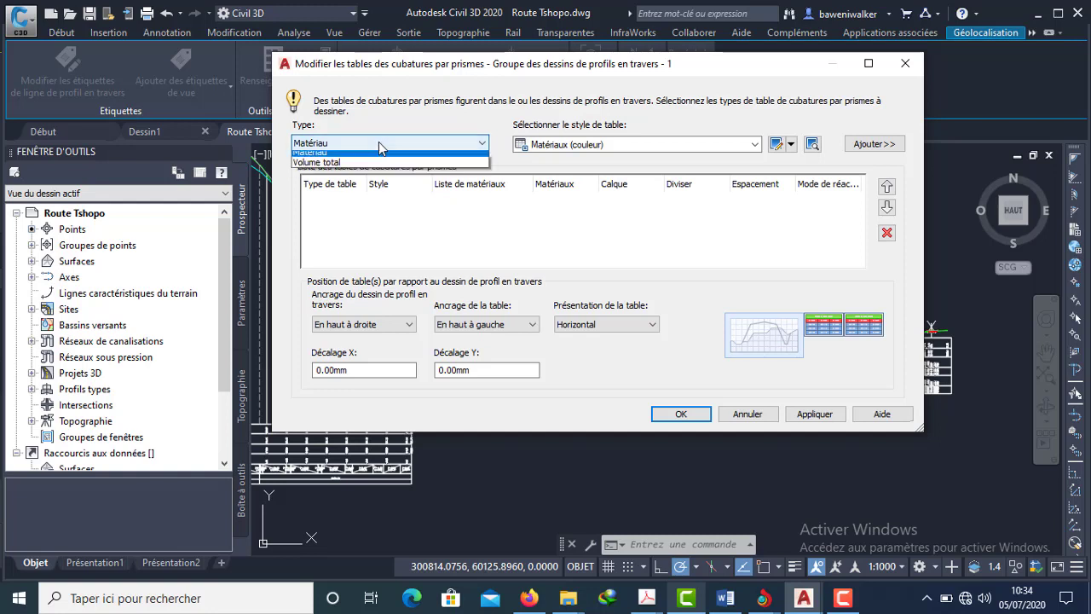
pyautogui.click(380, 147)
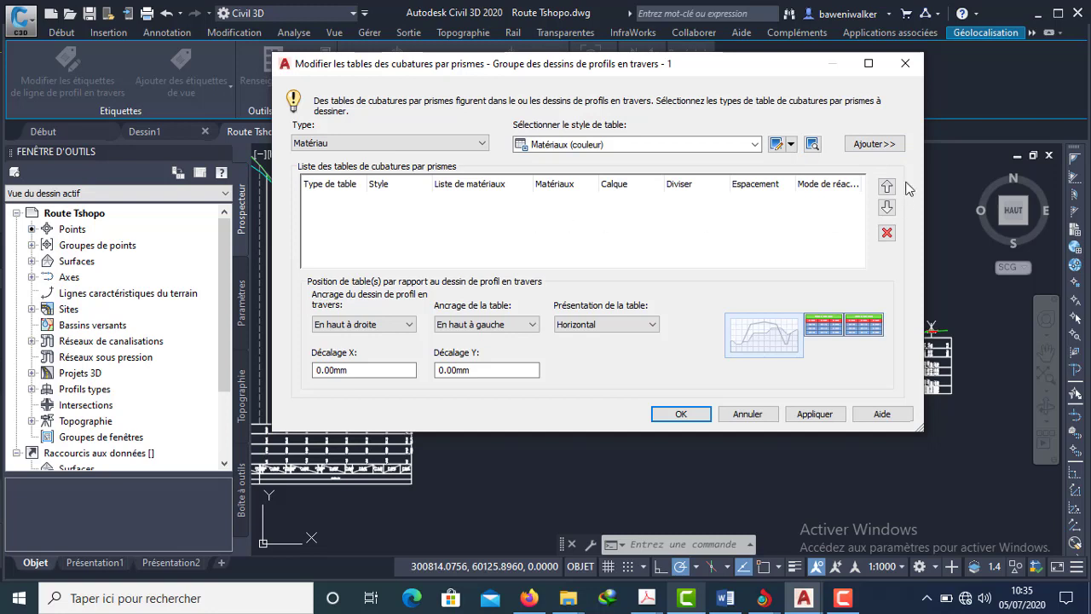
pyautogui.click(879, 146)
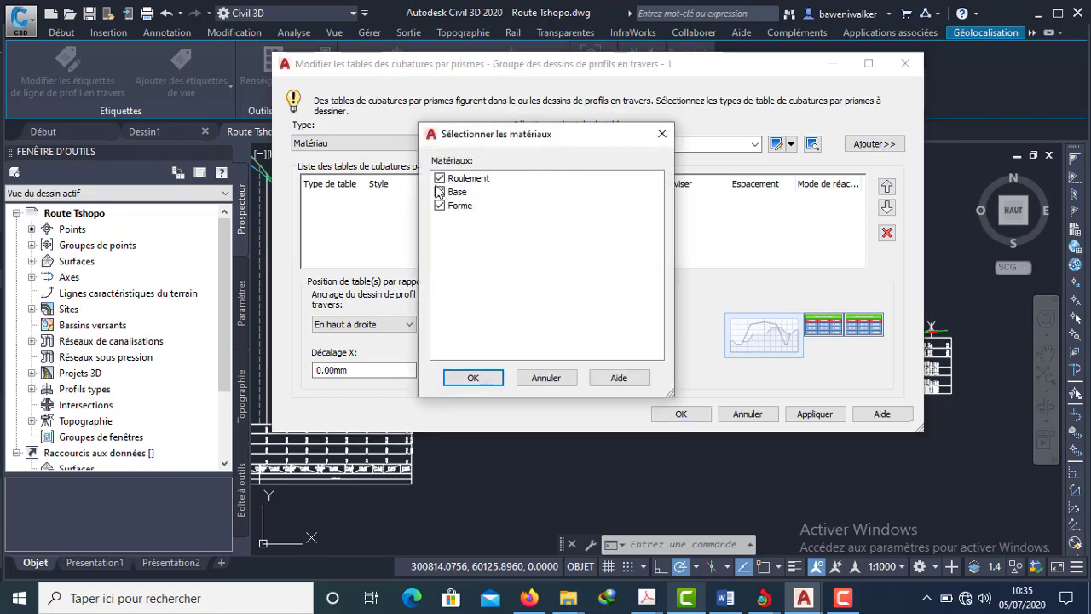
pyautogui.click(475, 378)
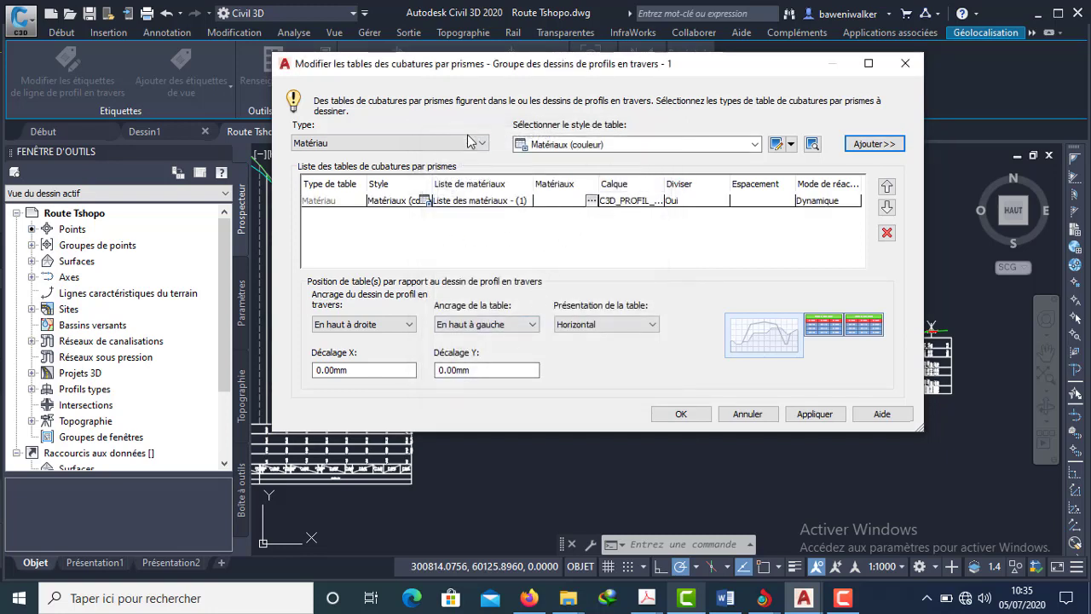
# Add a Volume total table in the Standard style to the section view group's volume tables
pyautogui.click(467, 143)
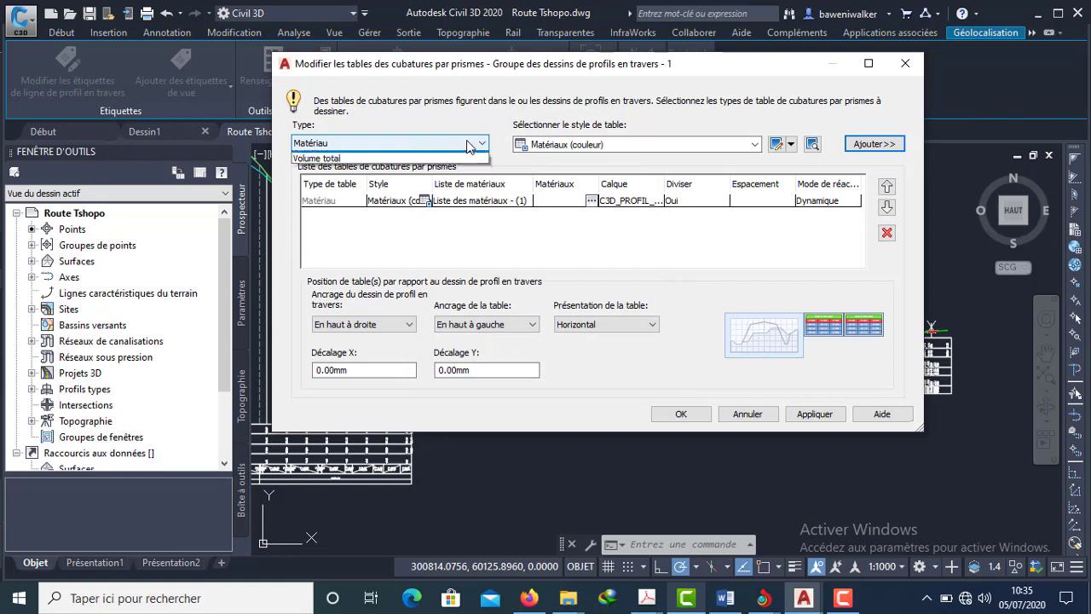
pyautogui.click(376, 167)
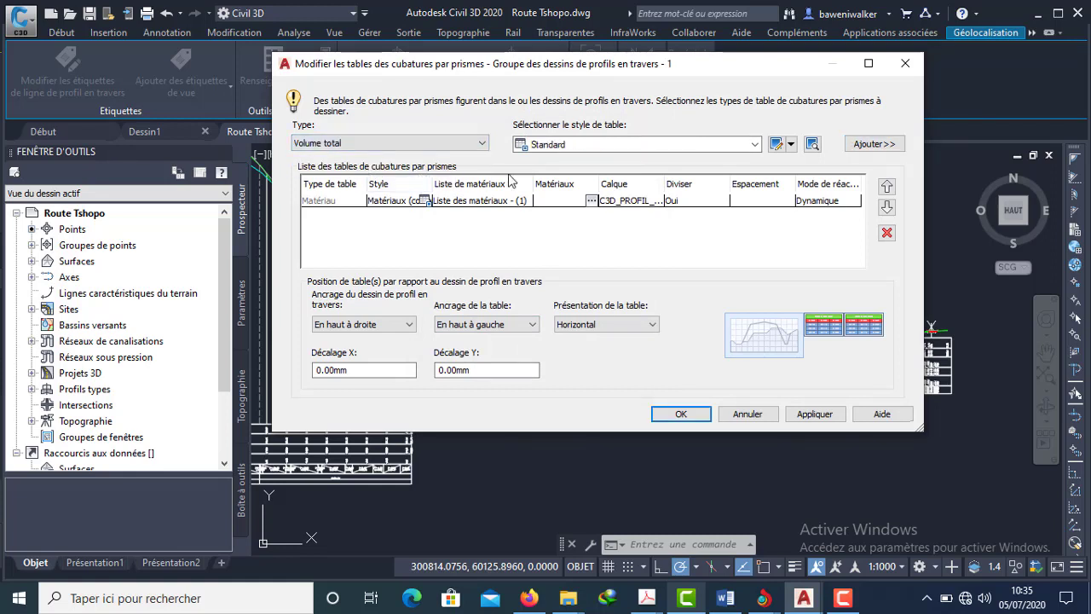
pyautogui.click(872, 144)
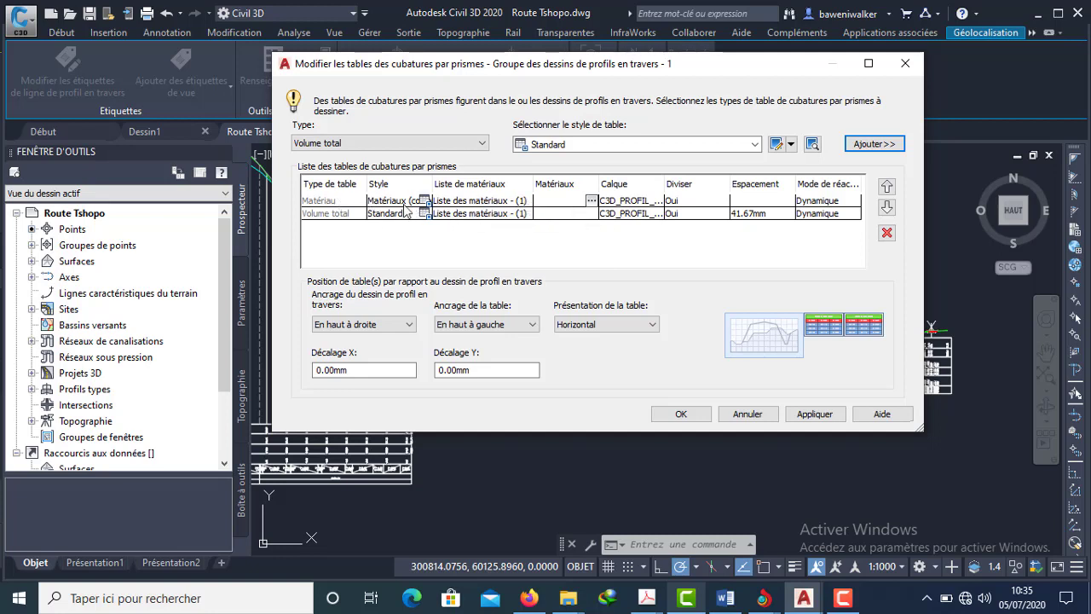
# Assign Liste des matériaux - (2) to the Volume total table, and accept the volume tables and view group properties
pyautogui.click(525, 215)
pyautogui.click(519, 216)
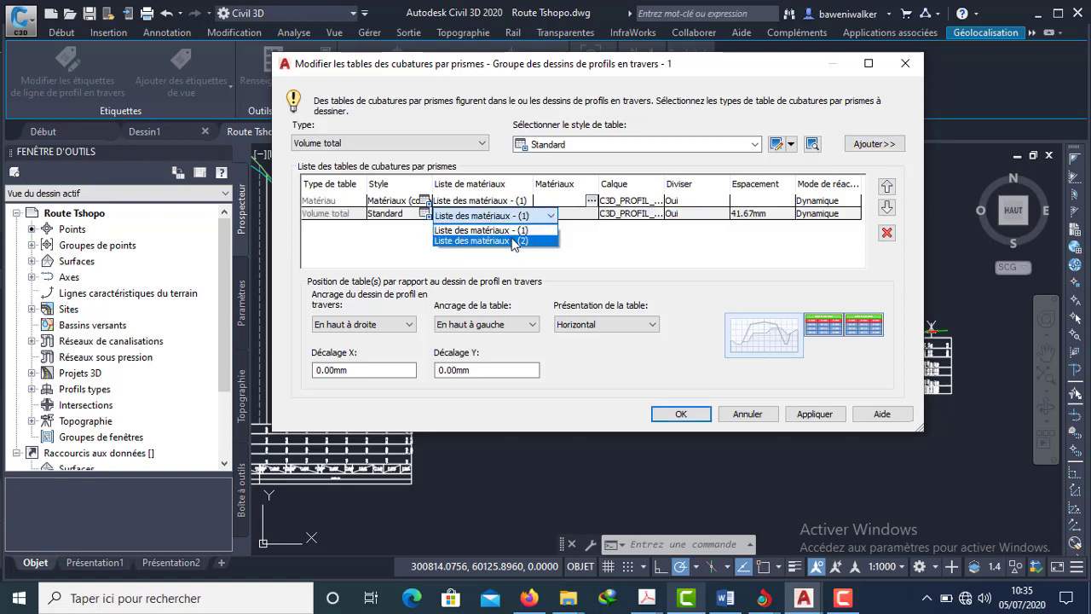
pyautogui.click(531, 241)
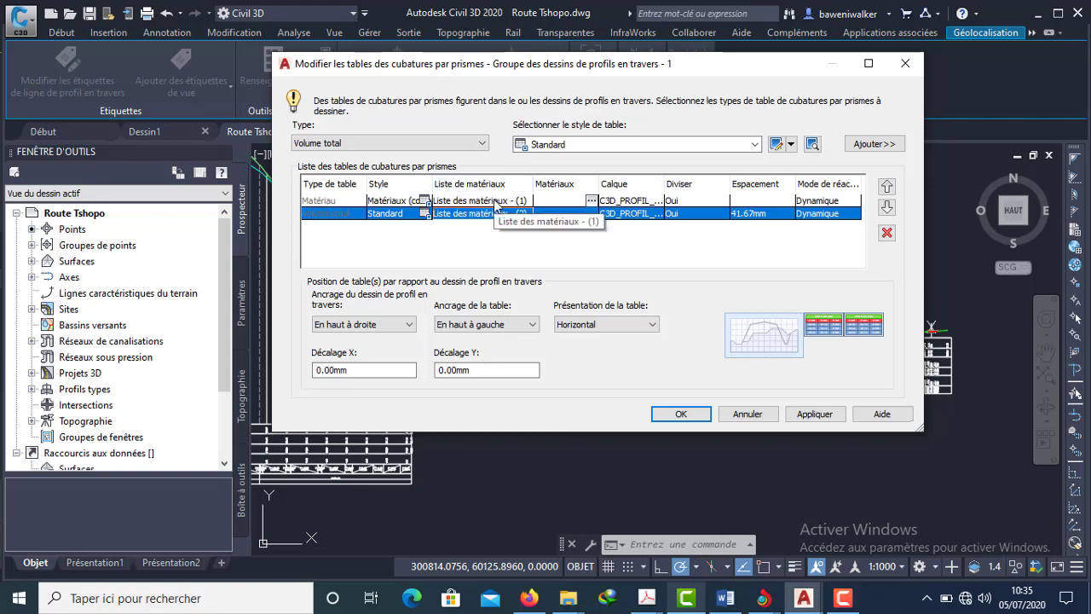
pyautogui.click(347, 214)
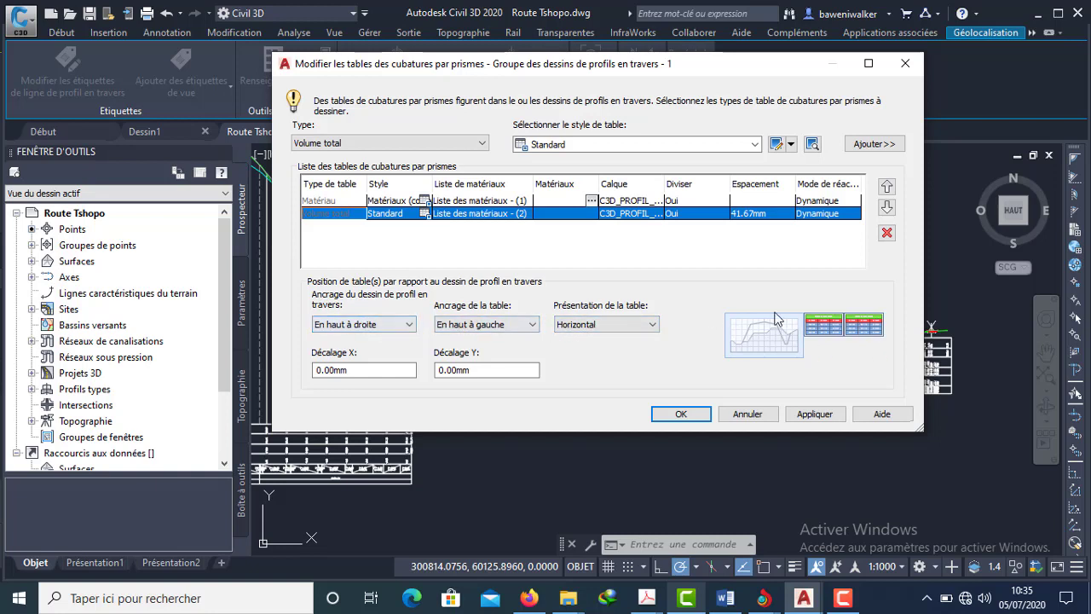
pyautogui.click(682, 415)
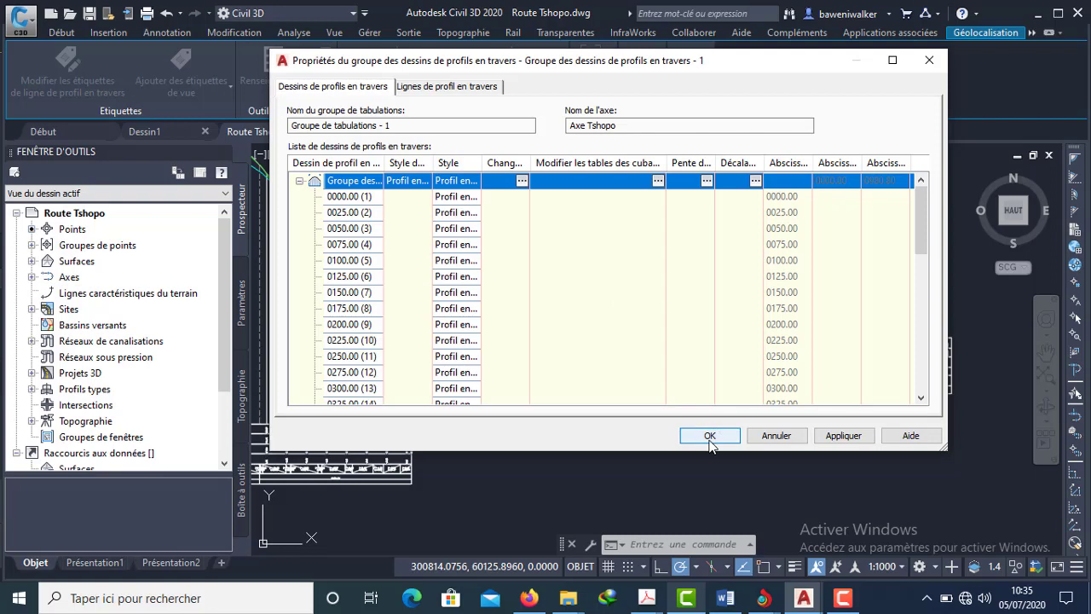
pyautogui.click(709, 437)
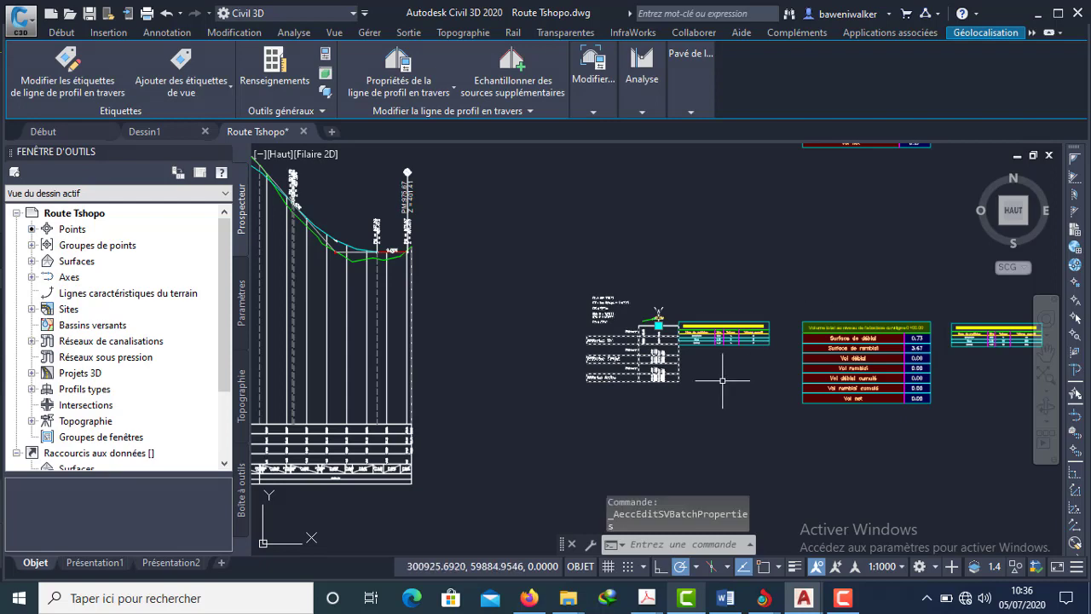
# Examine the material and total volume tables beside the cross sections at stations 0+00.00 and 1+75.00
pyautogui.scroll(8, 564, 354)
pyautogui.scroll(-5, 565, 353)
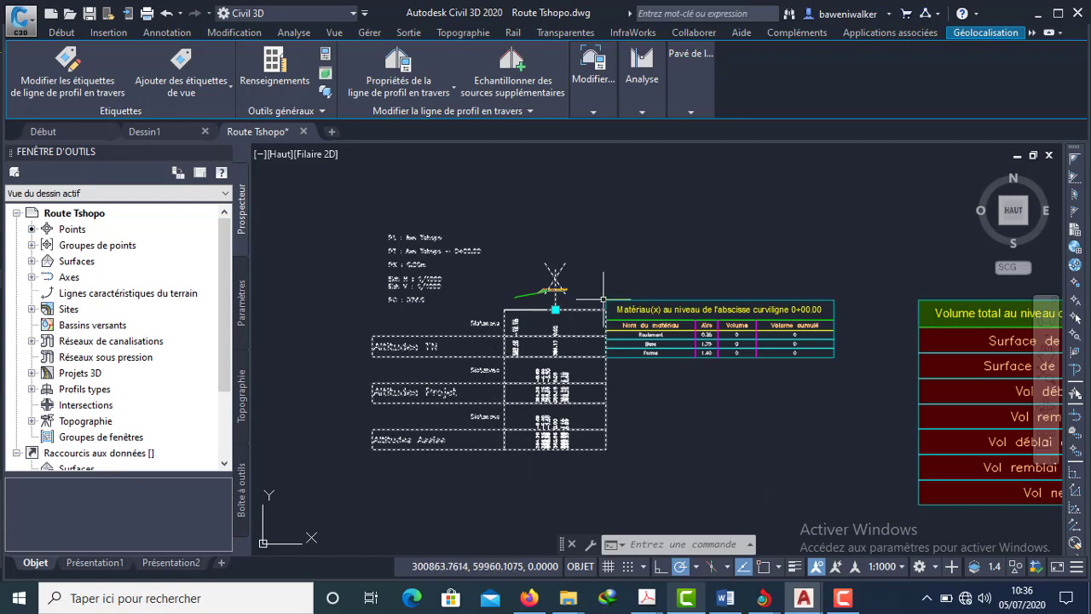
pyautogui.scroll(2, 731, 322)
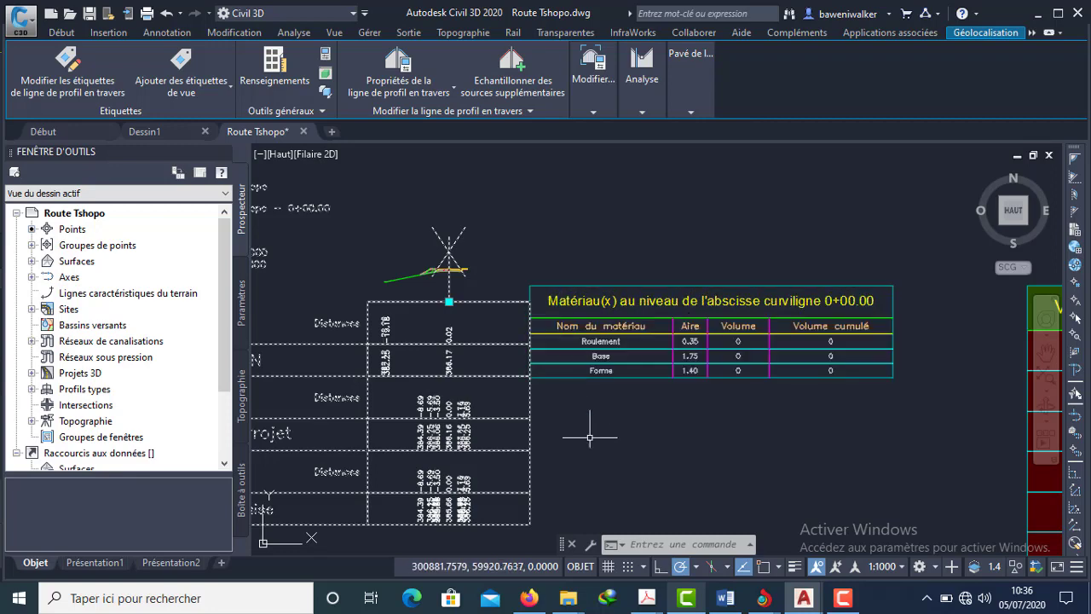
pyautogui.scroll(2, 609, 426)
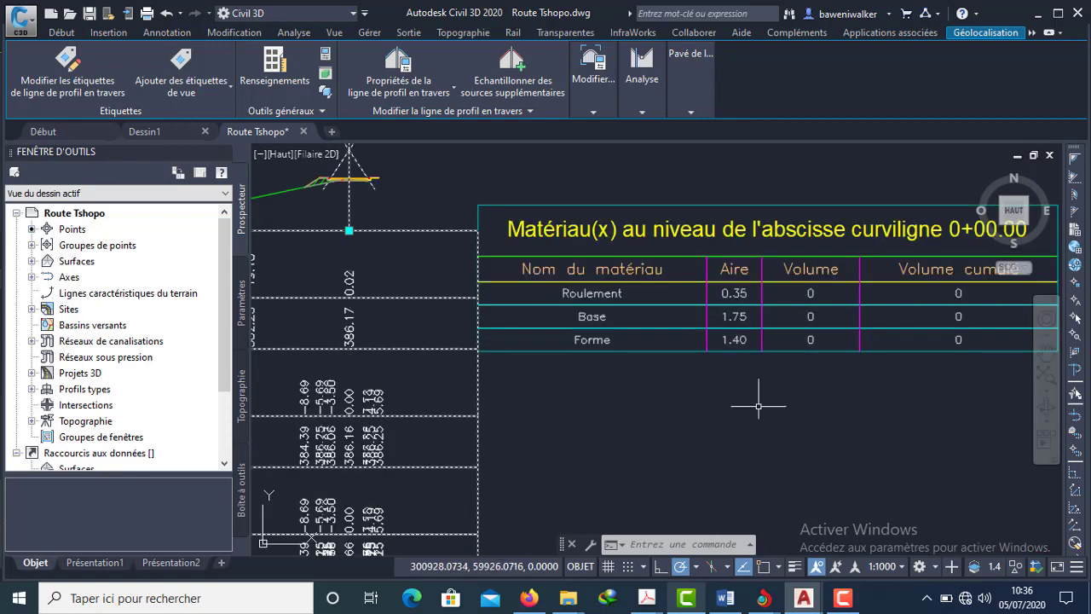
pyautogui.scroll(-2, 705, 412)
pyautogui.scroll(1, 916, 425)
pyautogui.moveTo(912, 426)
pyautogui.mouseDown(button='middle')
pyautogui.moveTo(756, 389)
pyautogui.moveTo(512, 364)
pyautogui.mouseUp(button='middle')
pyautogui.scroll(-1, 588, 349)
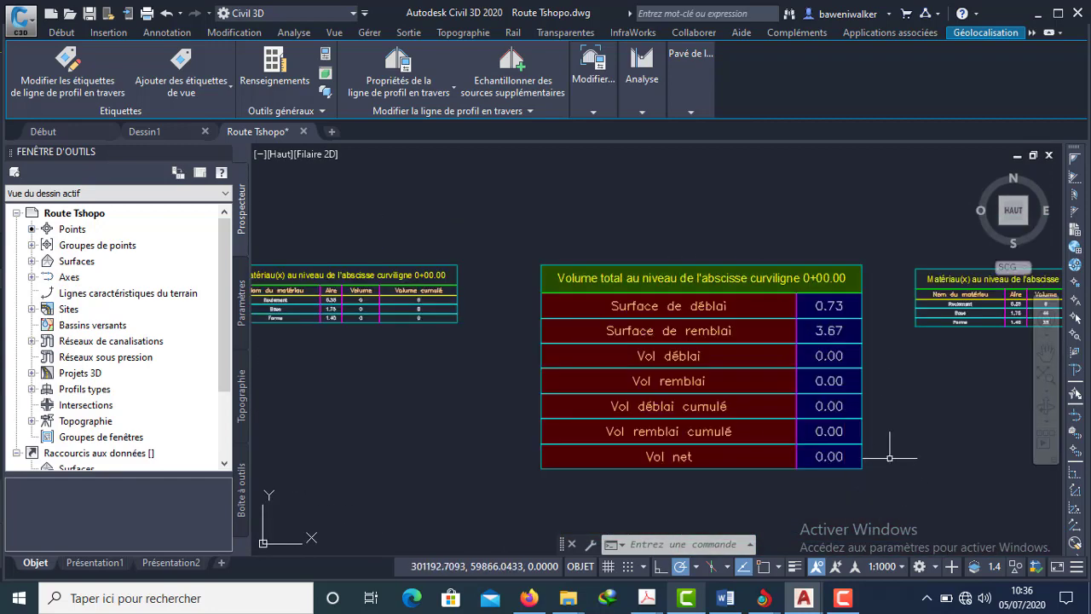
pyautogui.moveTo(890, 458); pyautogui.dragTo(504, 401, button='middle')
pyautogui.scroll(-3, 672, 426)
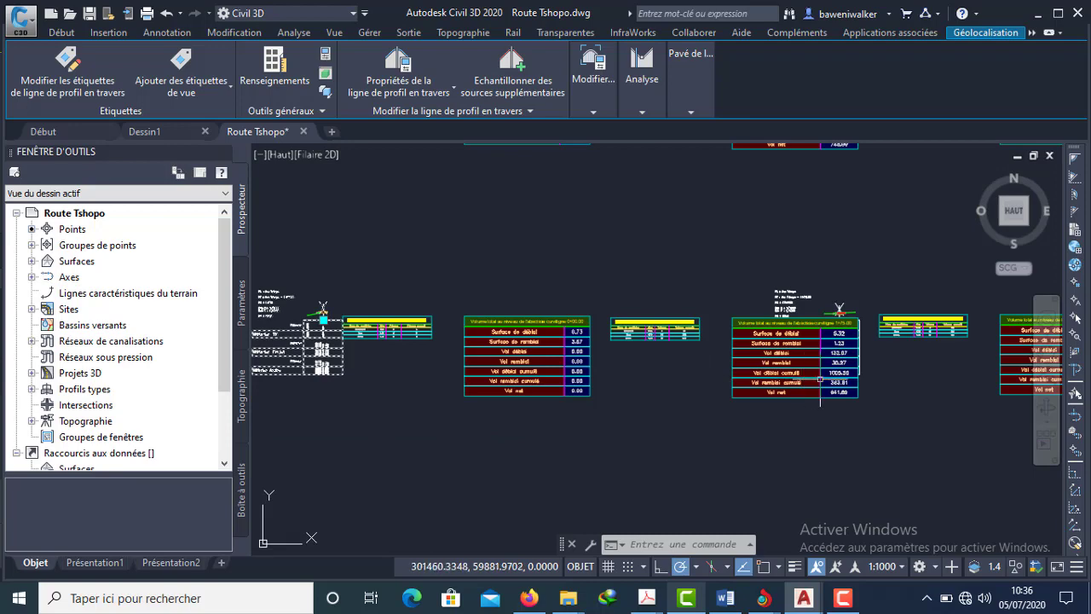
pyautogui.scroll(4, 848, 359)
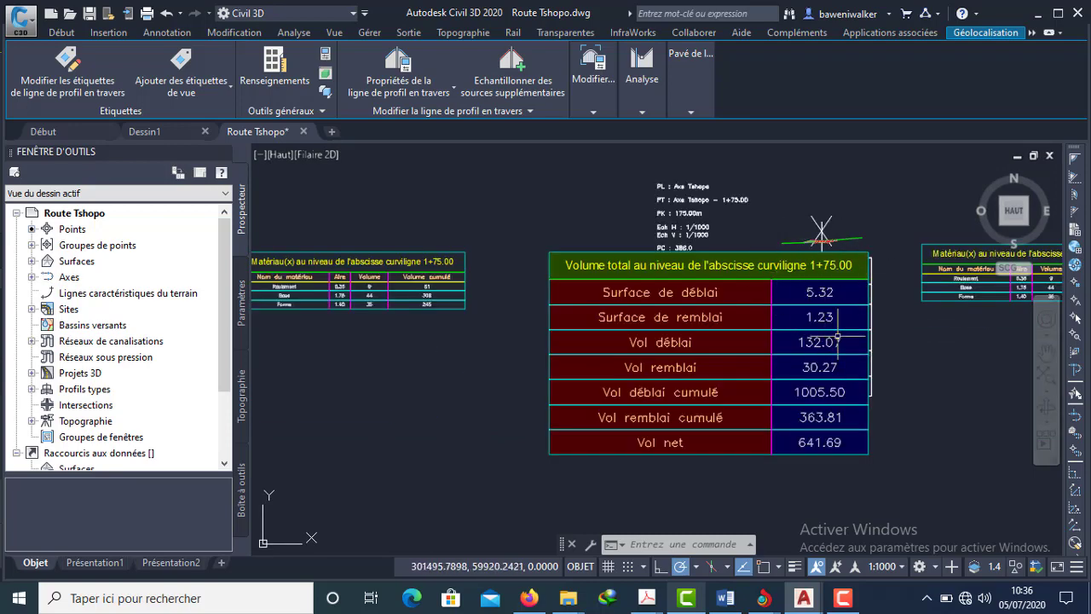
pyautogui.scroll(-5, 844, 358)
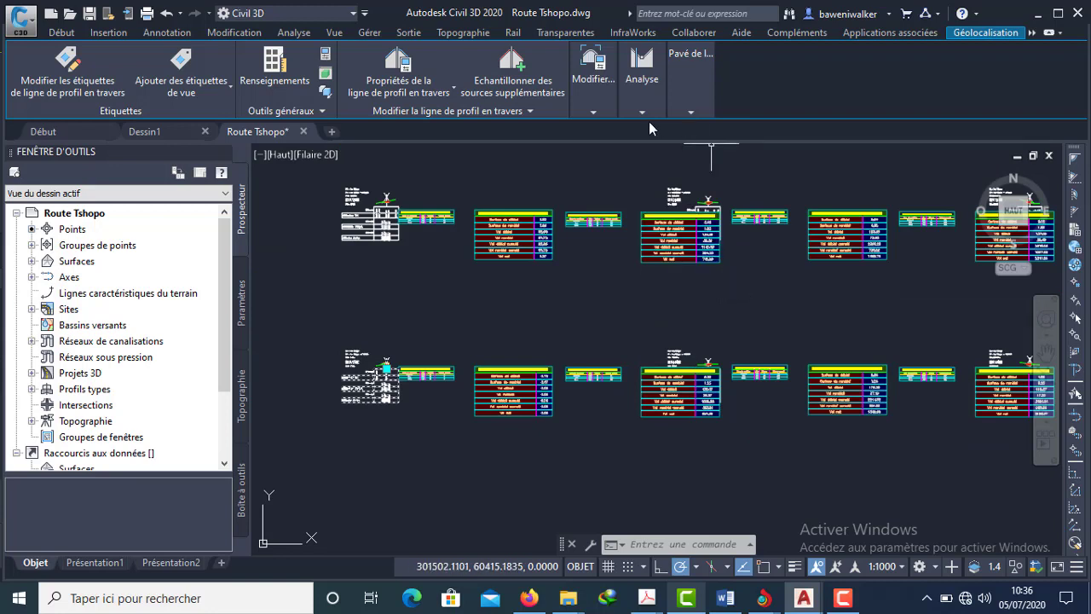
# Update the section view group layout to space out the cross sections and their volume tables
pyautogui.click(595, 112)
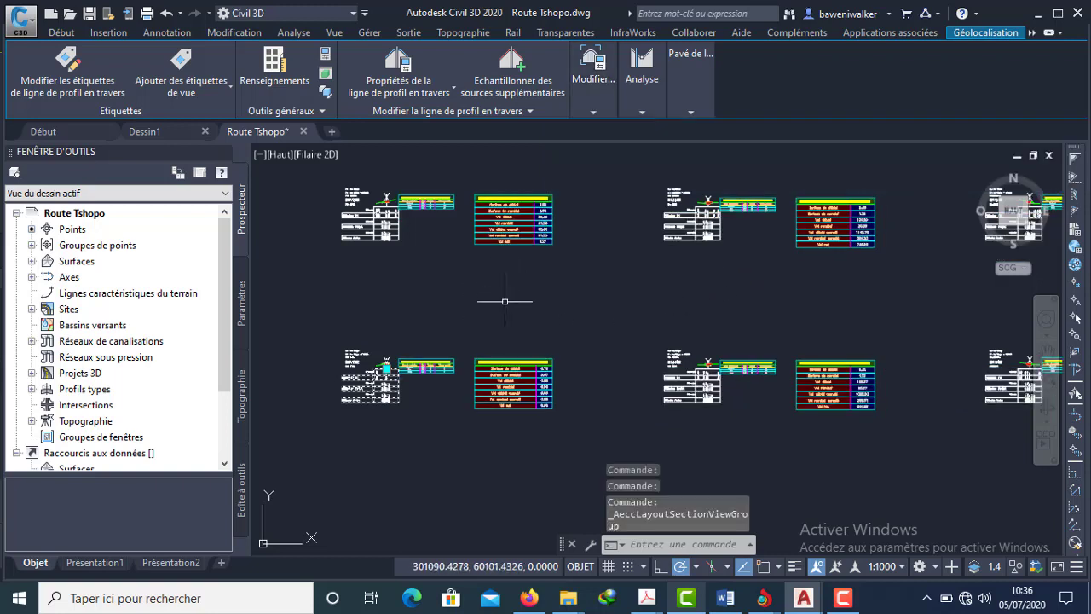
pyautogui.scroll(-3, 687, 333)
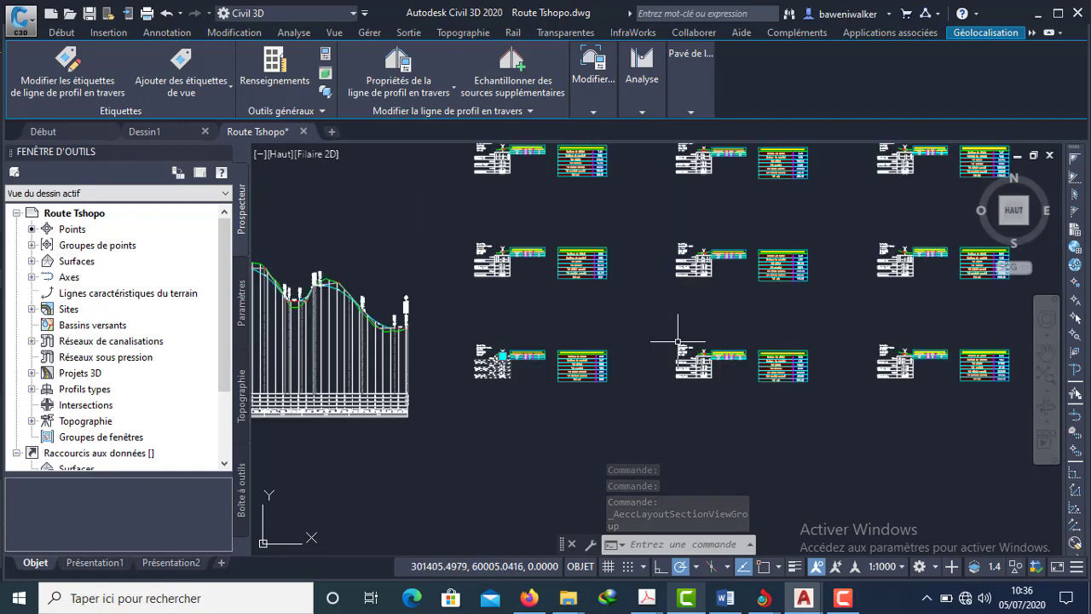
pyautogui.moveTo(783, 307)
pyautogui.mouseDown(button='middle')
pyautogui.moveTo(770, 327)
pyautogui.moveTo(654, 385)
pyautogui.mouseUp(button='middle')
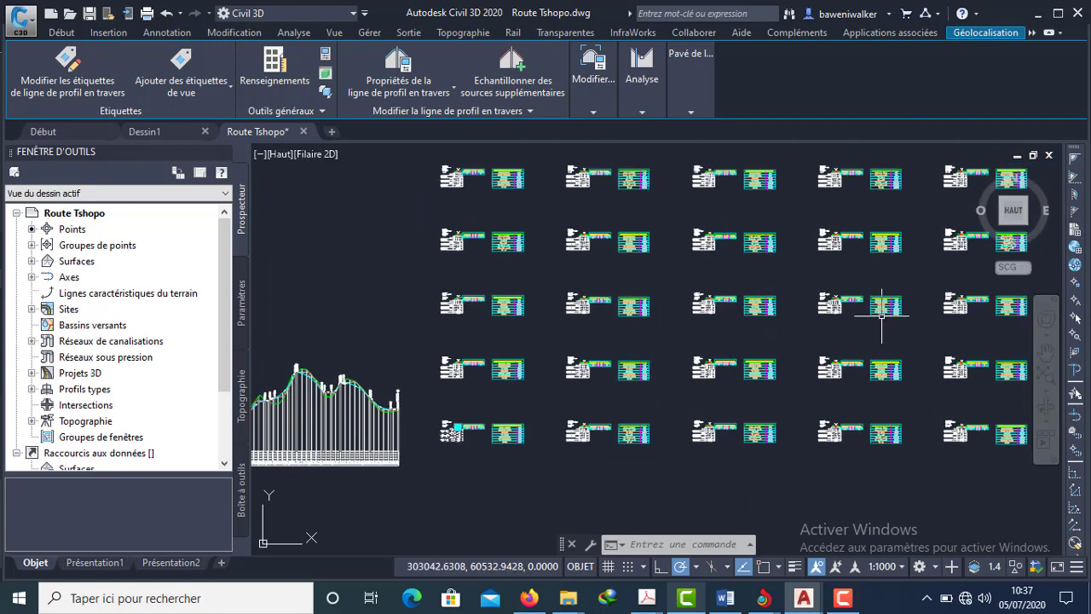
pyautogui.scroll(-2, 884, 332)
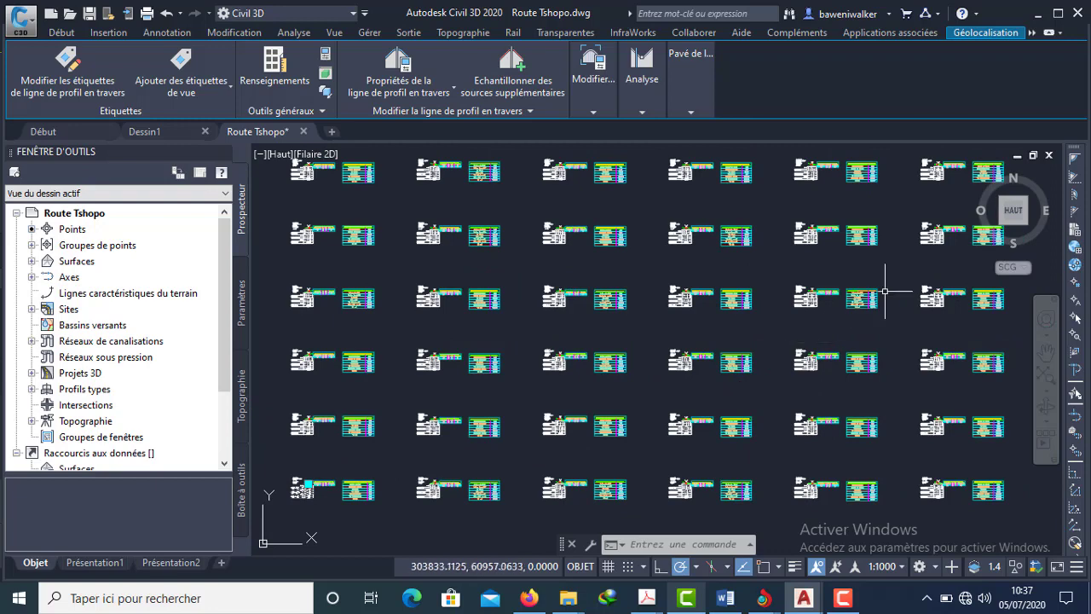
# Examine the material table and the total cut-and-fill volume table of the cross section at station 7+75.00
pyautogui.scroll(7, 878, 298)
pyautogui.scroll(5, 798, 304)
pyautogui.moveTo(790, 301)
pyautogui.mouseDown(button='middle')
pyautogui.moveTo(850, 327)
pyautogui.moveTo(836, 338)
pyautogui.moveTo(742, 319)
pyautogui.mouseUp(button='middle')
pyautogui.scroll(-2, 834, 337)
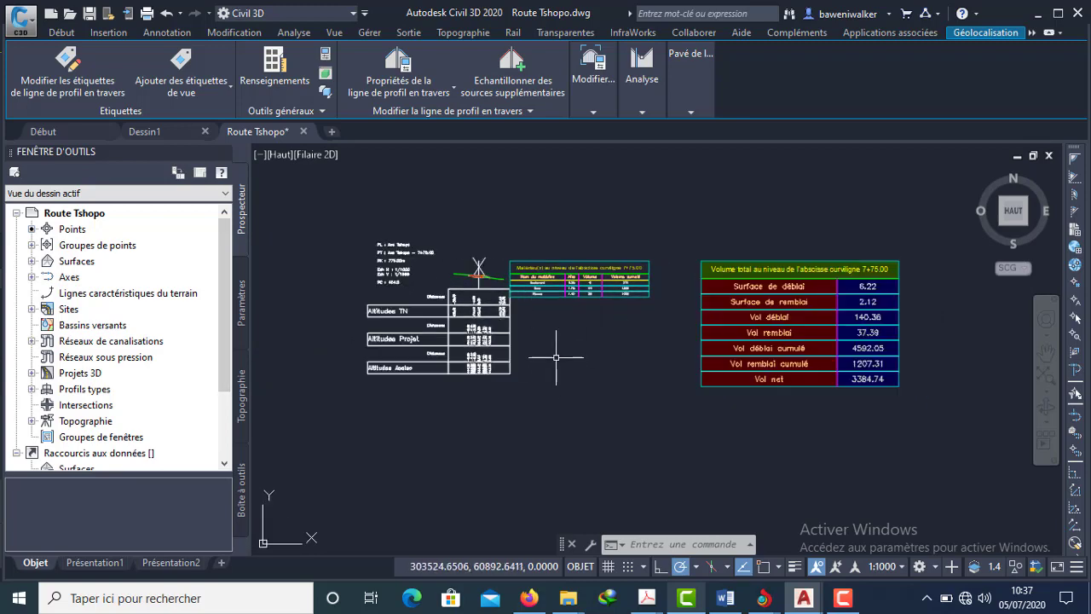
pyautogui.scroll(6, 554, 315)
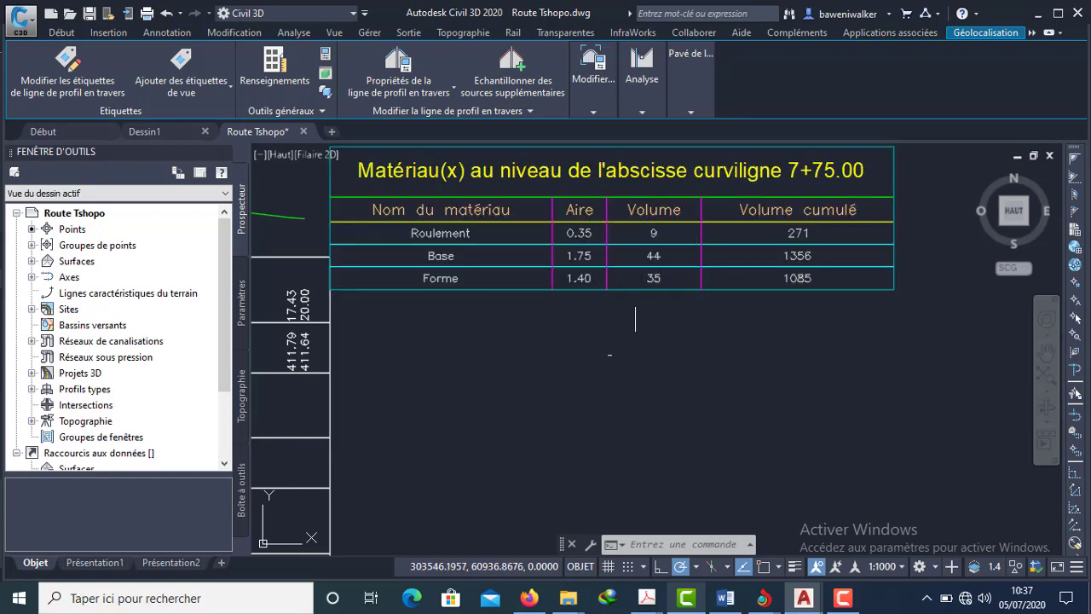
pyautogui.scroll(-10, 529, 350)
pyautogui.scroll(4, 614, 390)
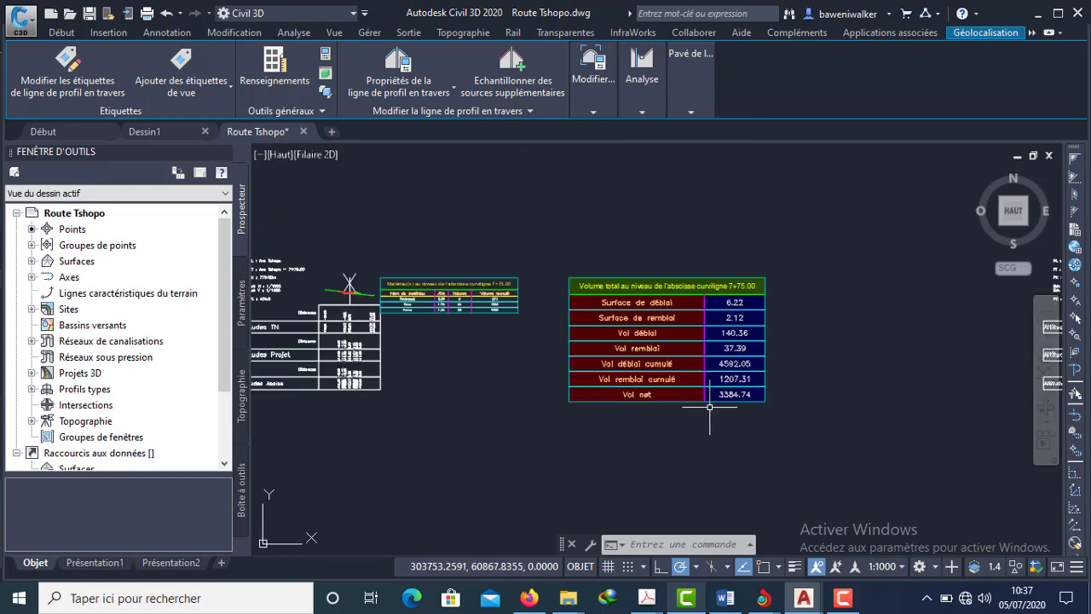
pyautogui.scroll(2, 792, 383)
pyautogui.scroll(2, 832, 246)
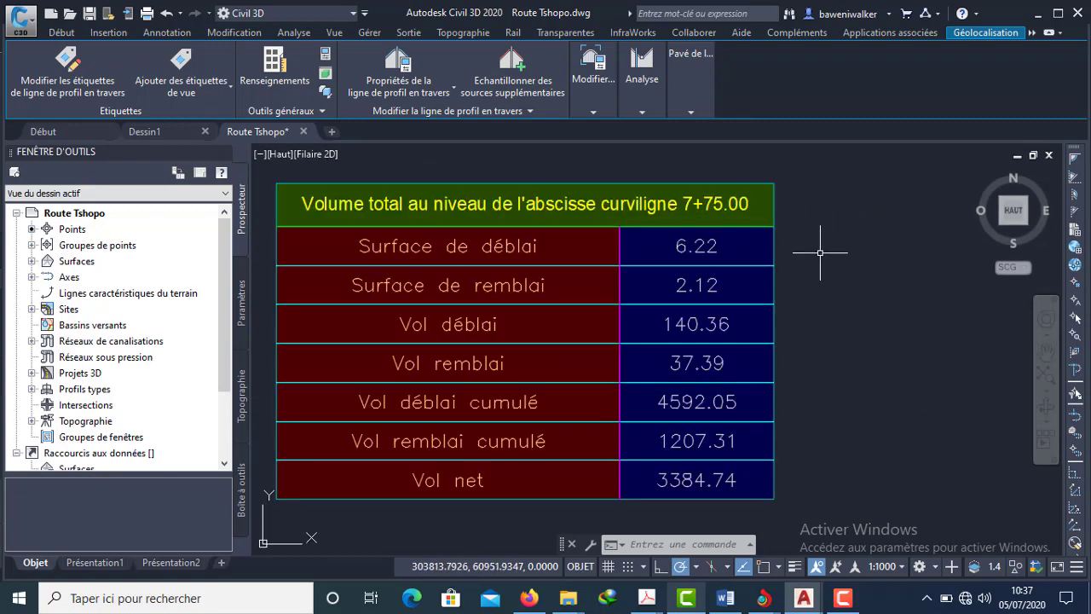
pyautogui.moveTo(778, 266); pyautogui.dragTo(841, 251, button='middle')
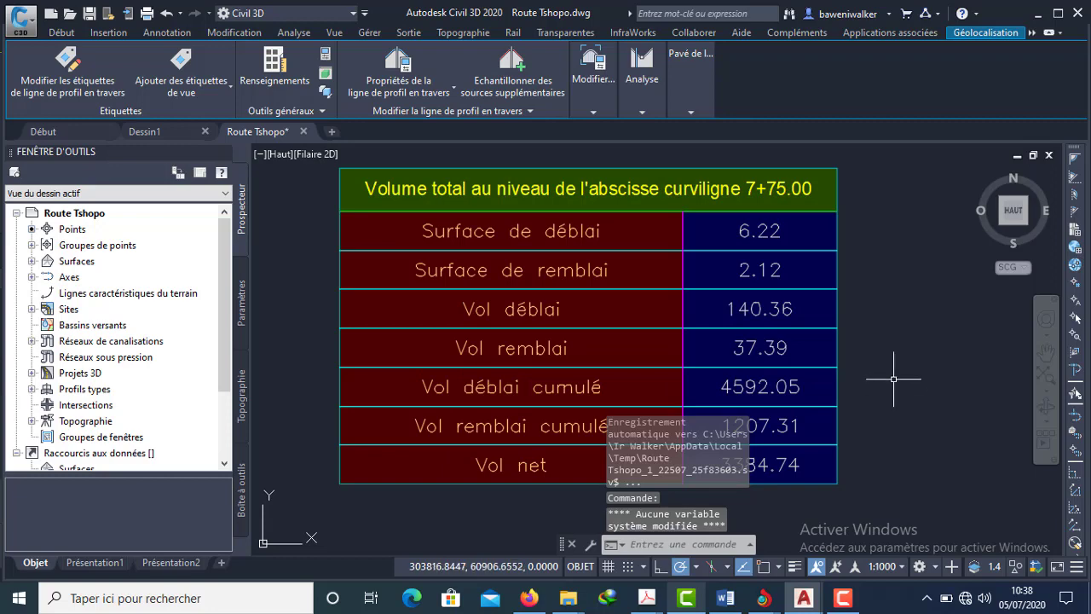
pyautogui.scroll(-4, 894, 375)
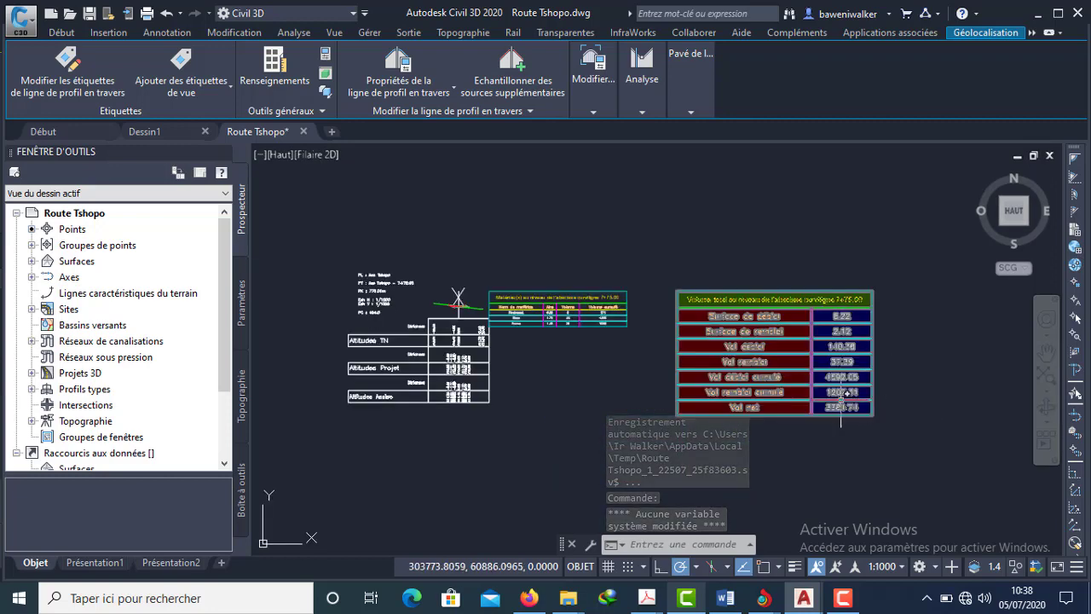
# Examine the overall grid of cross sections with their volume tables, and clear the current selection
pyautogui.scroll(-4, 716, 387)
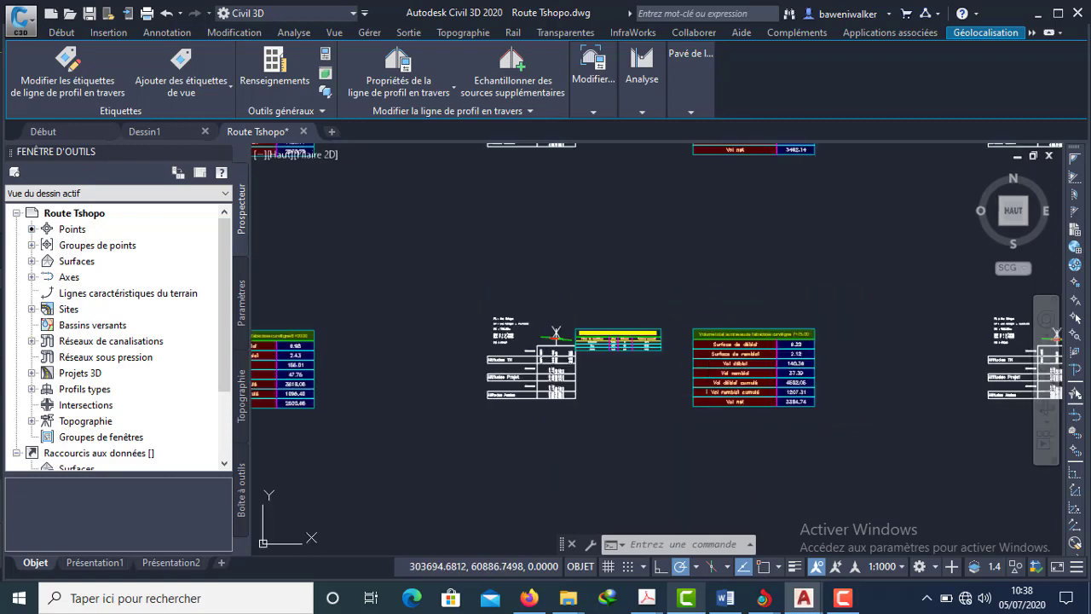
pyautogui.scroll(-5, 698, 384)
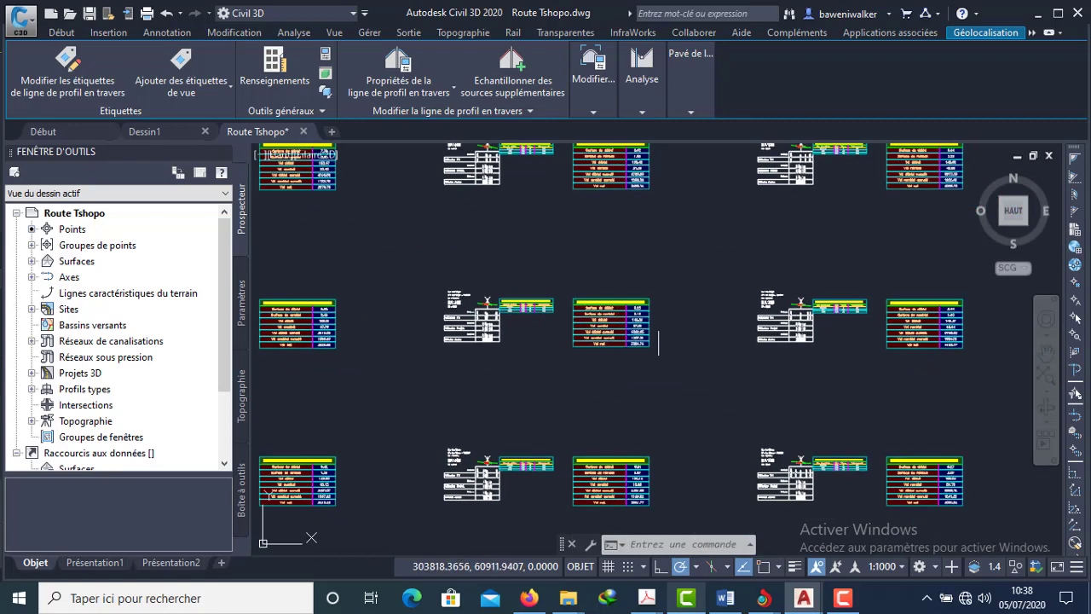
pyautogui.scroll(-3, 499, 309)
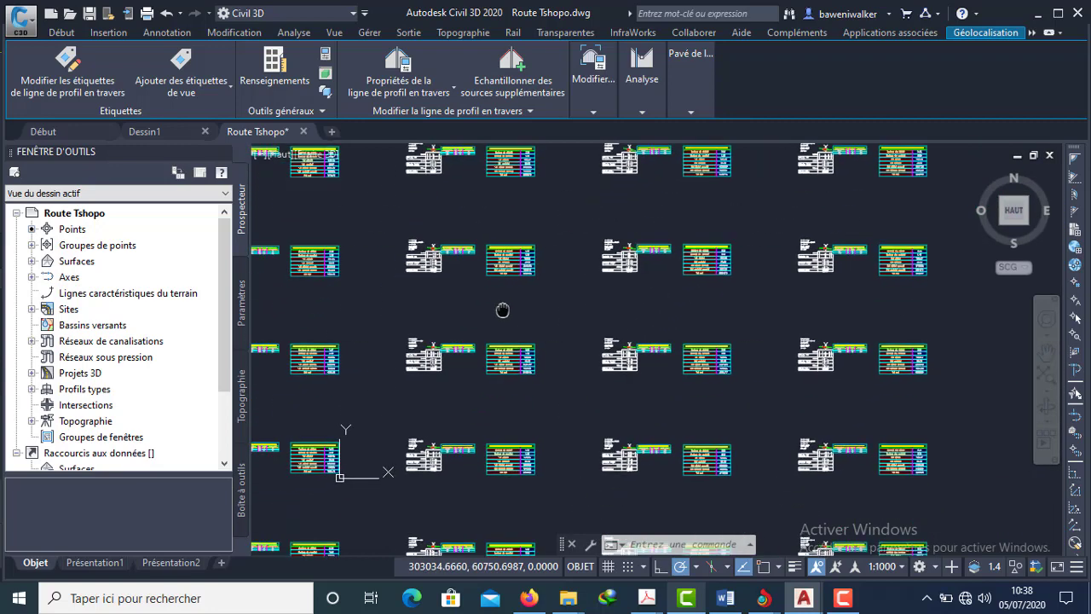
pyautogui.scroll(-3, 539, 337)
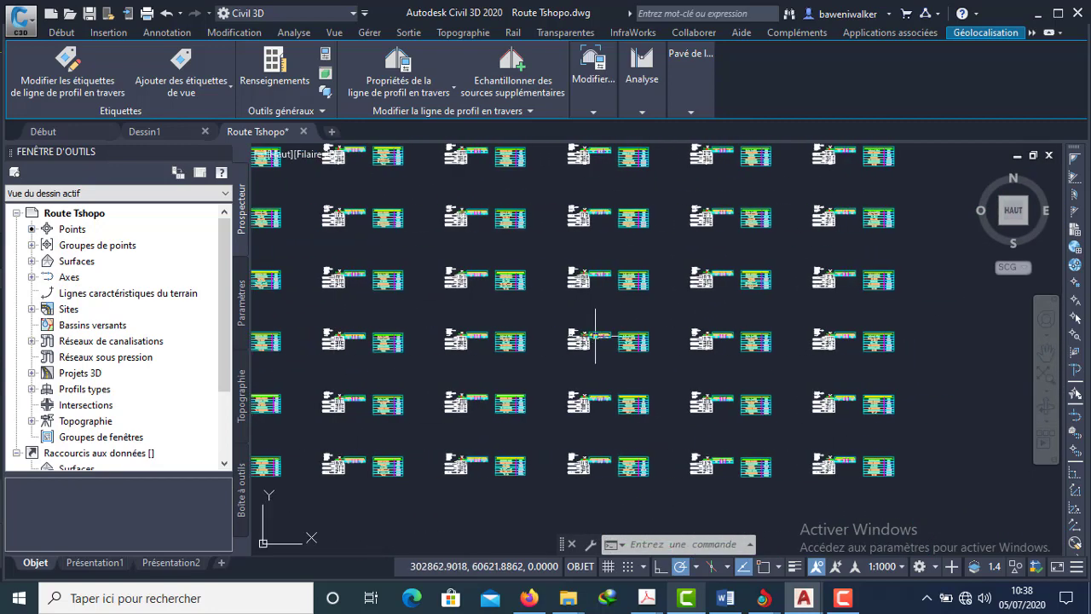
pyautogui.moveTo(537, 350); pyautogui.dragTo(687, 367, button='middle')
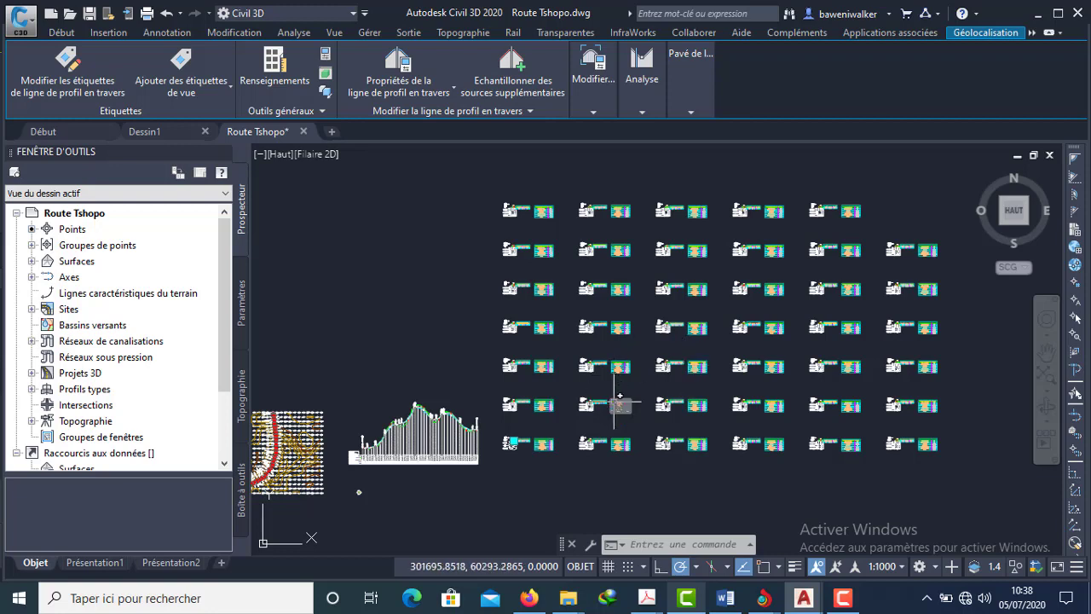
pyautogui.moveTo(649, 448)
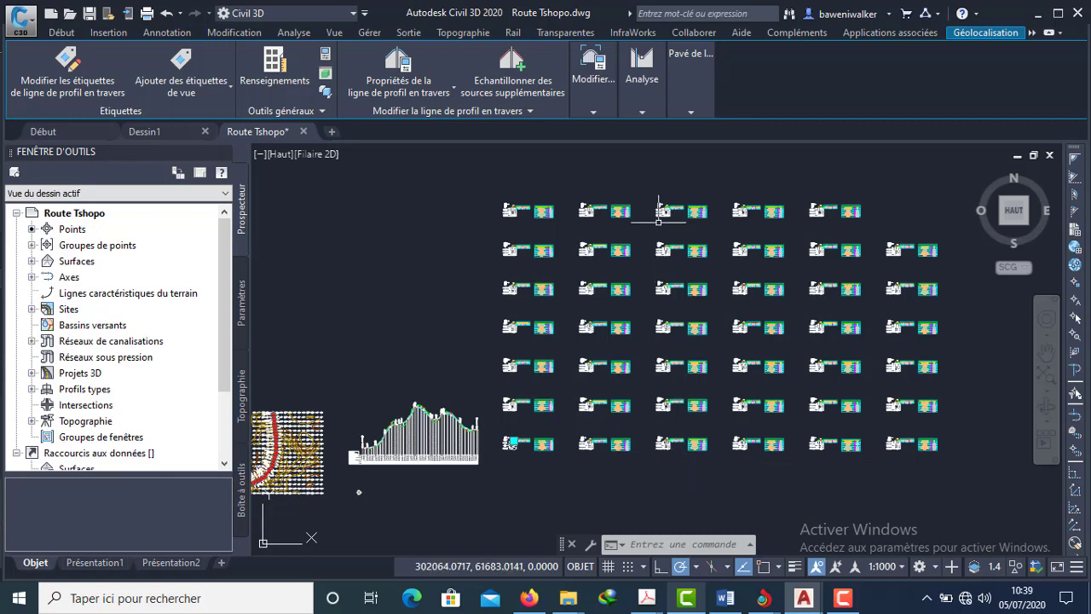
pyautogui.scroll(-3, 709, 392)
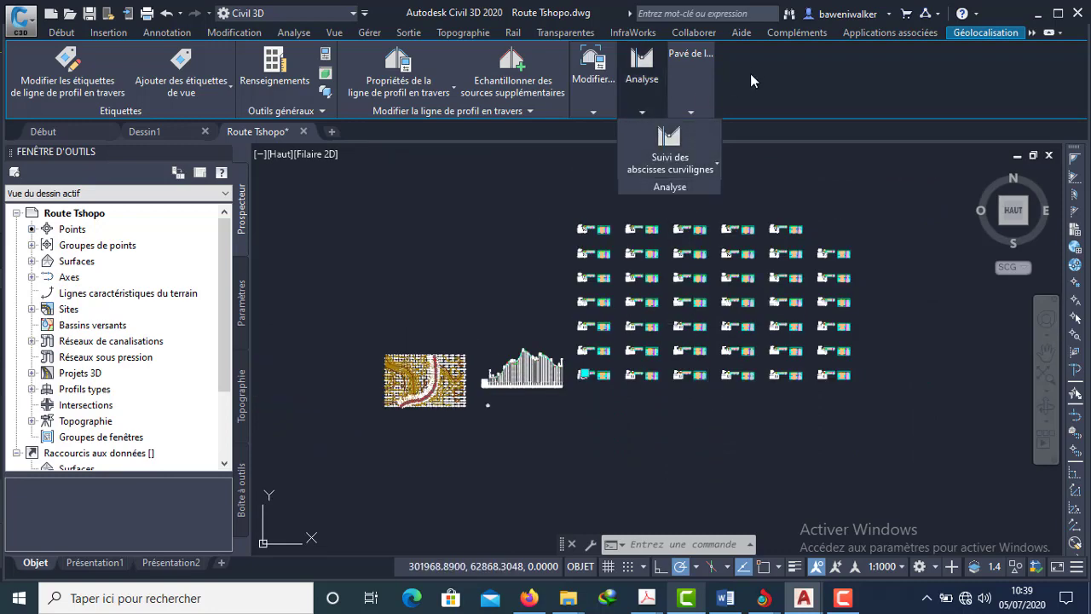
pyautogui.click(697, 112)
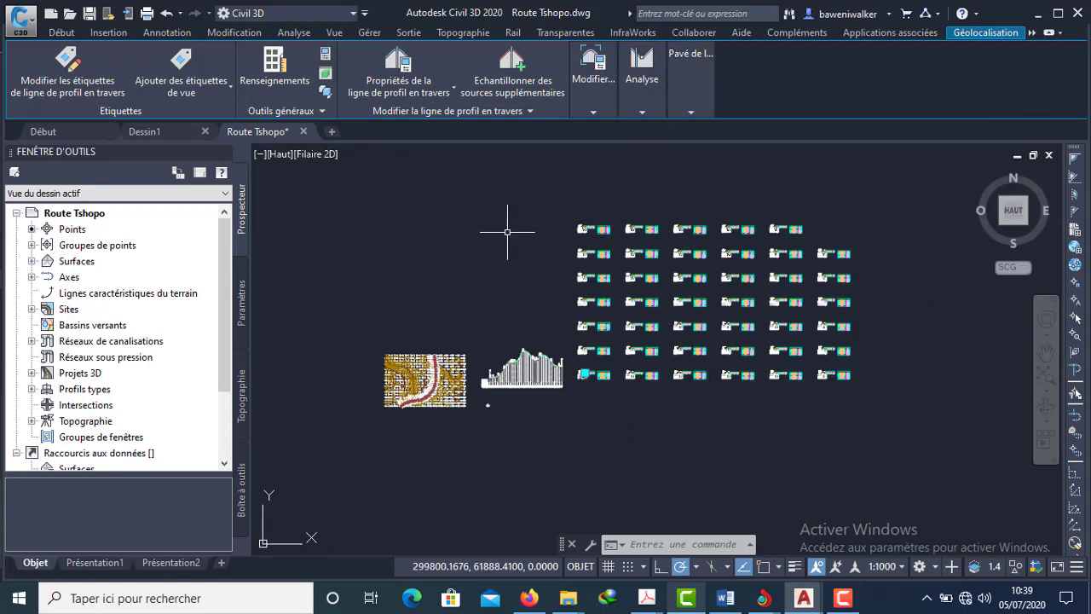
pyautogui.press('Escape')
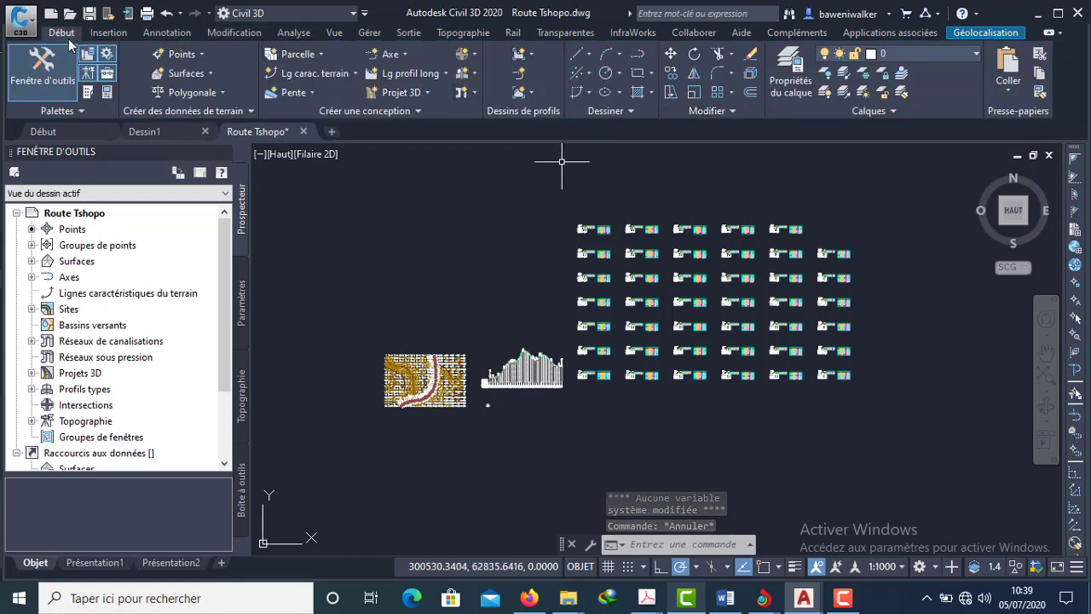
# Start a mass haul diagram for Axe Tshopo, naming the view Epure de LALANE and keeping the Equilibrage view style
pyautogui.click(293, 33)
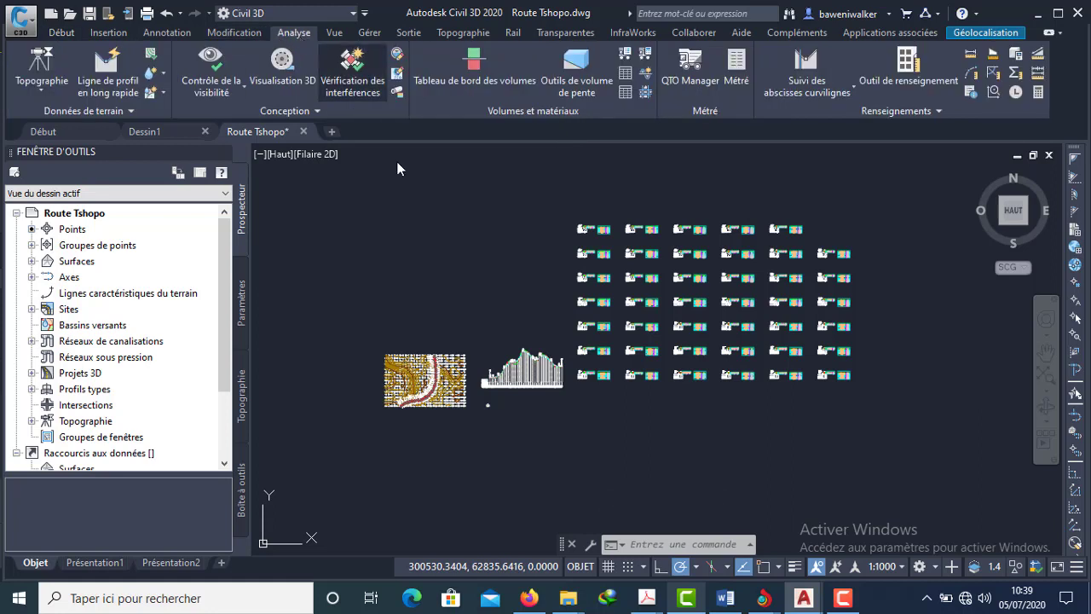
pyautogui.click(648, 79)
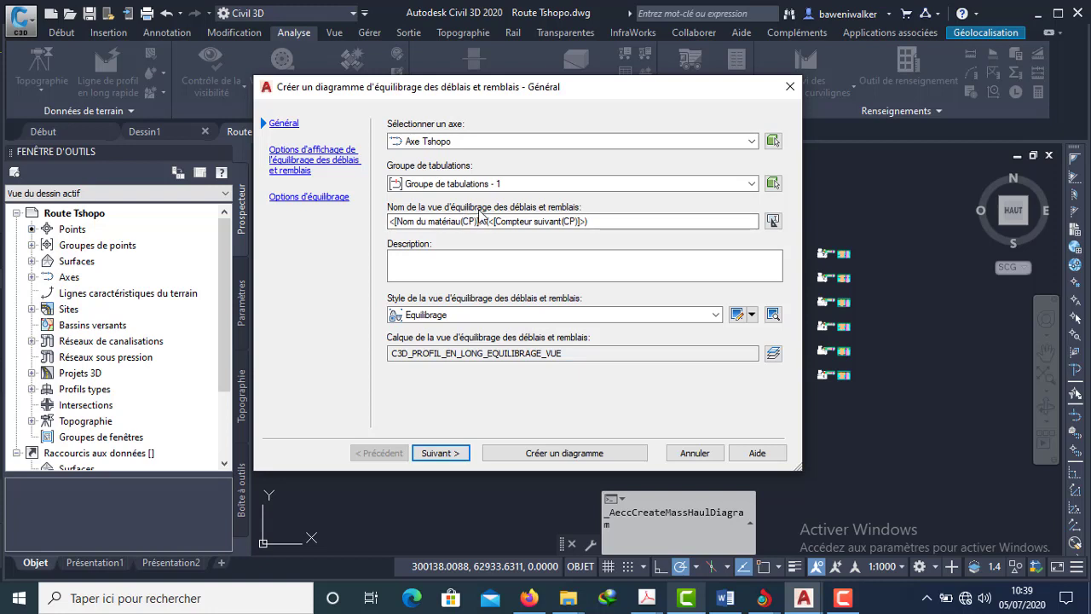
pyautogui.tripleClick(596, 221)
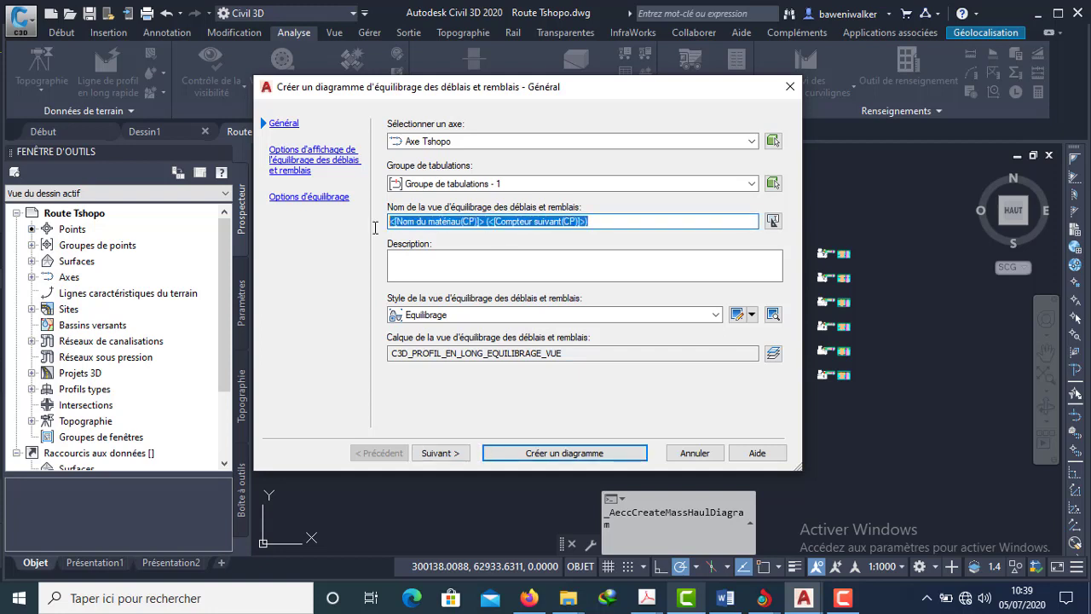
pyautogui.write('Epure de LALANE')
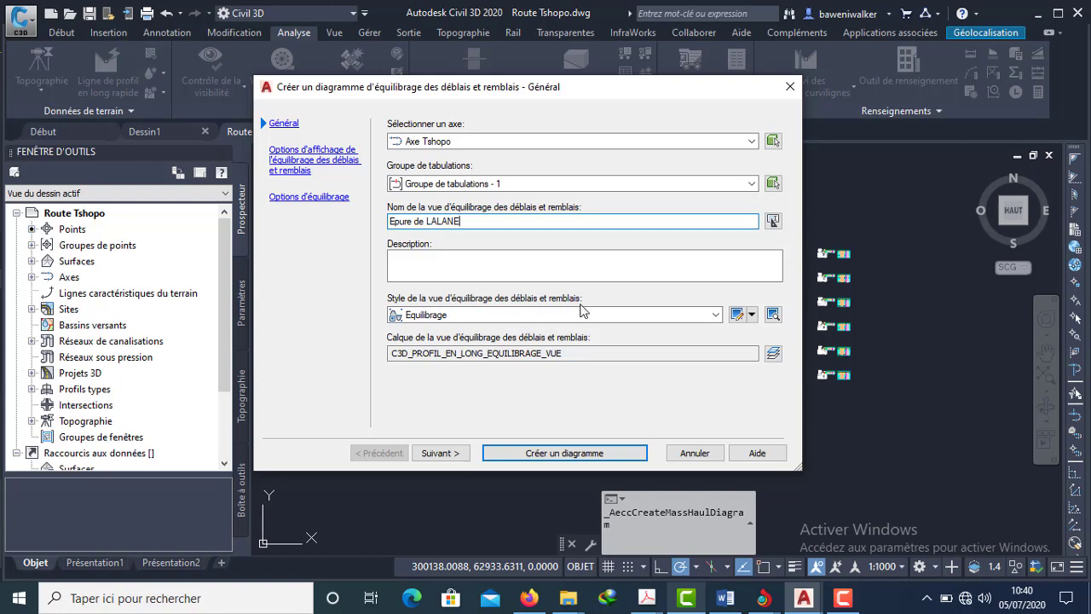
pyautogui.click(714, 317)
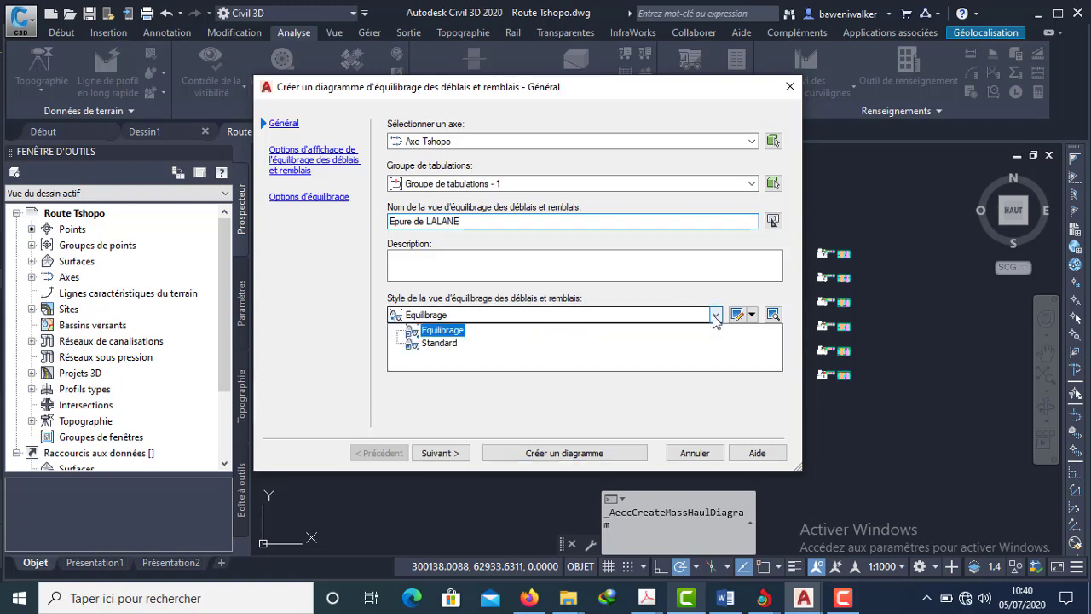
pyautogui.click(714, 315)
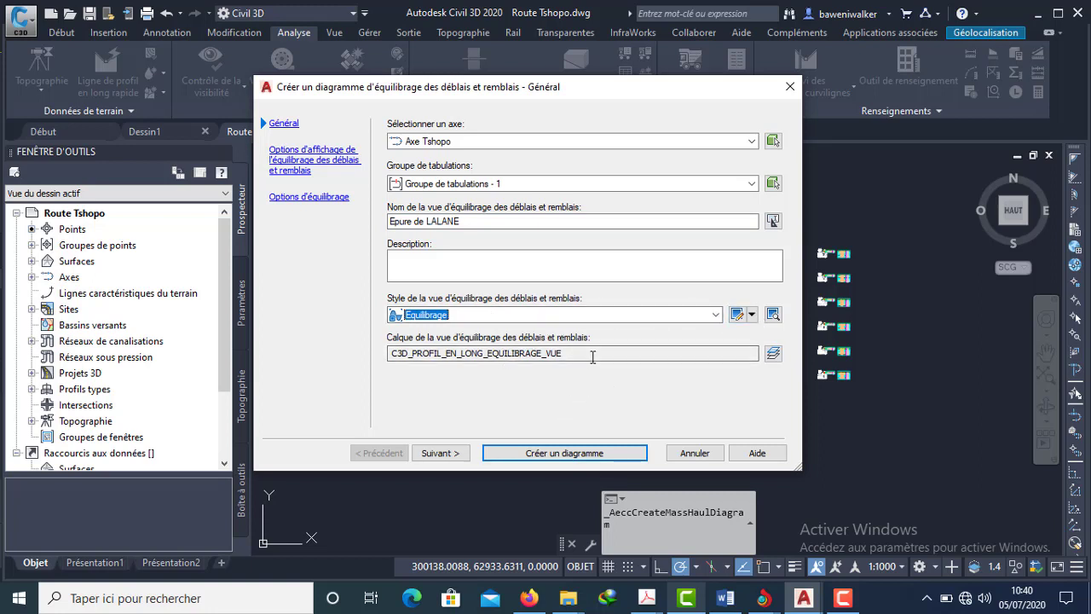
# Base the mass haul line on Liste des matériaux - (2) with Volume total, and enable a free haul distance of 200 m
pyautogui.click(441, 454)
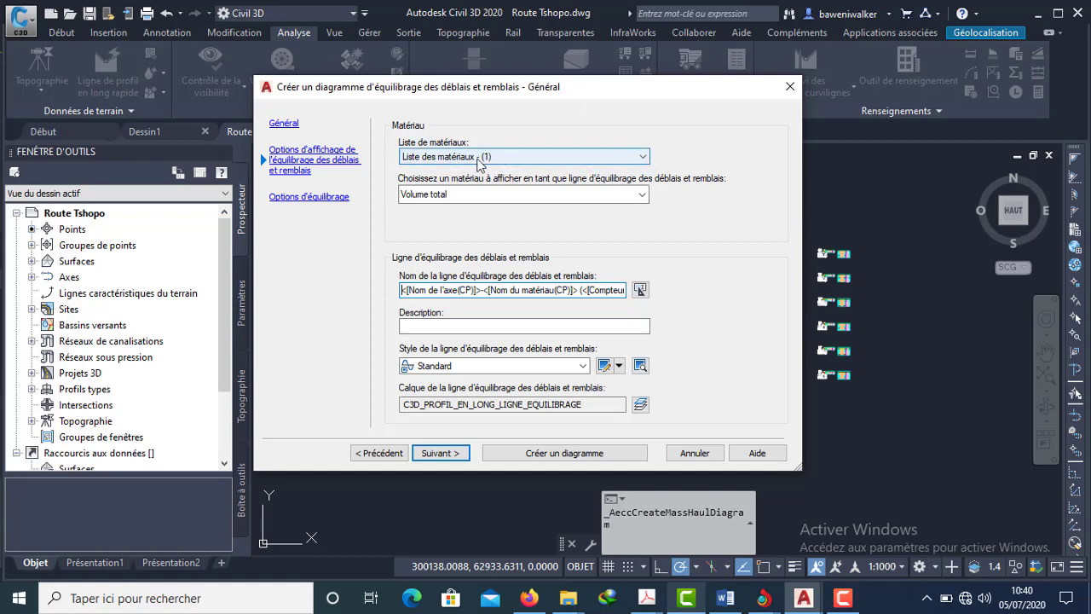
pyautogui.click(640, 158)
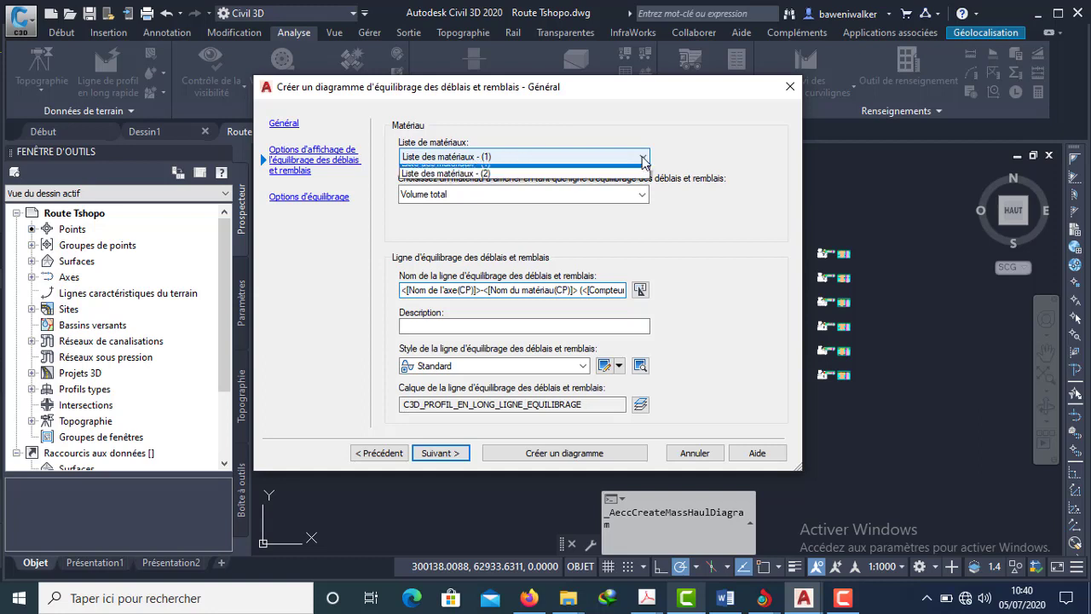
pyautogui.click(520, 180)
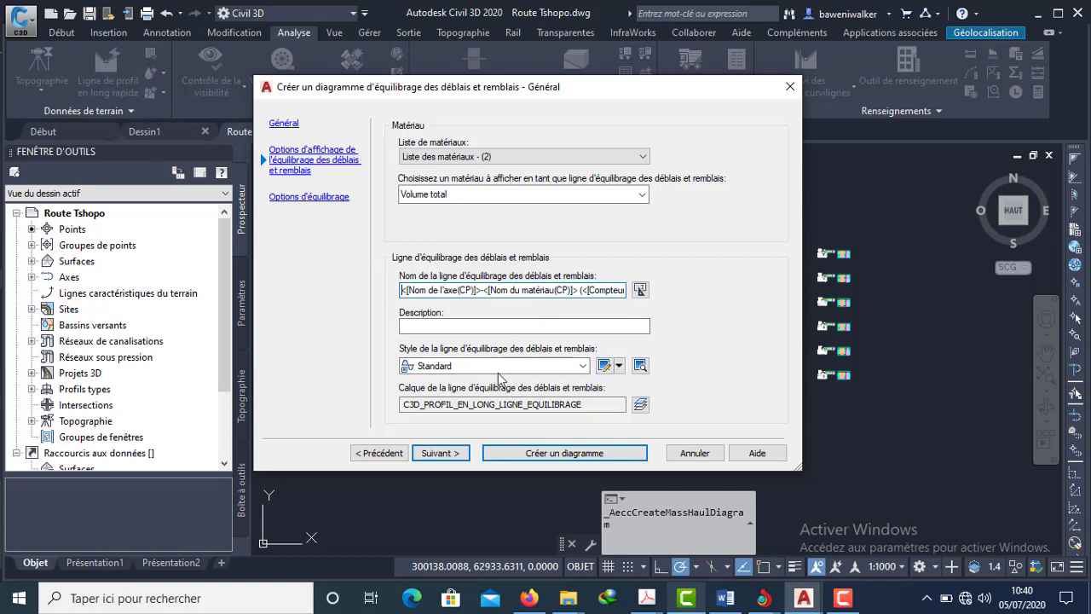
pyautogui.click(440, 454)
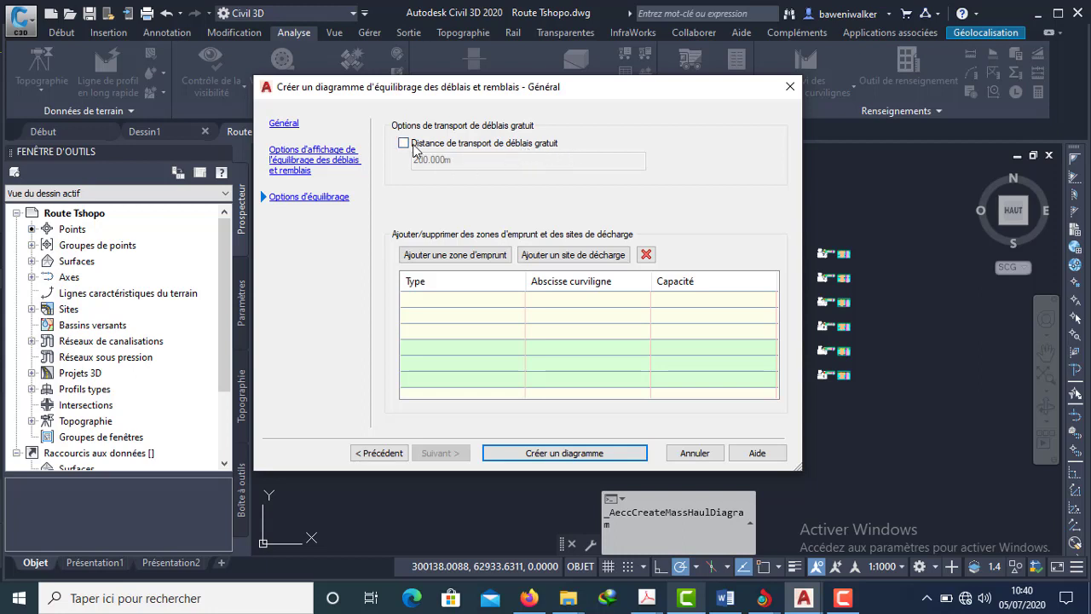
pyautogui.click(413, 146)
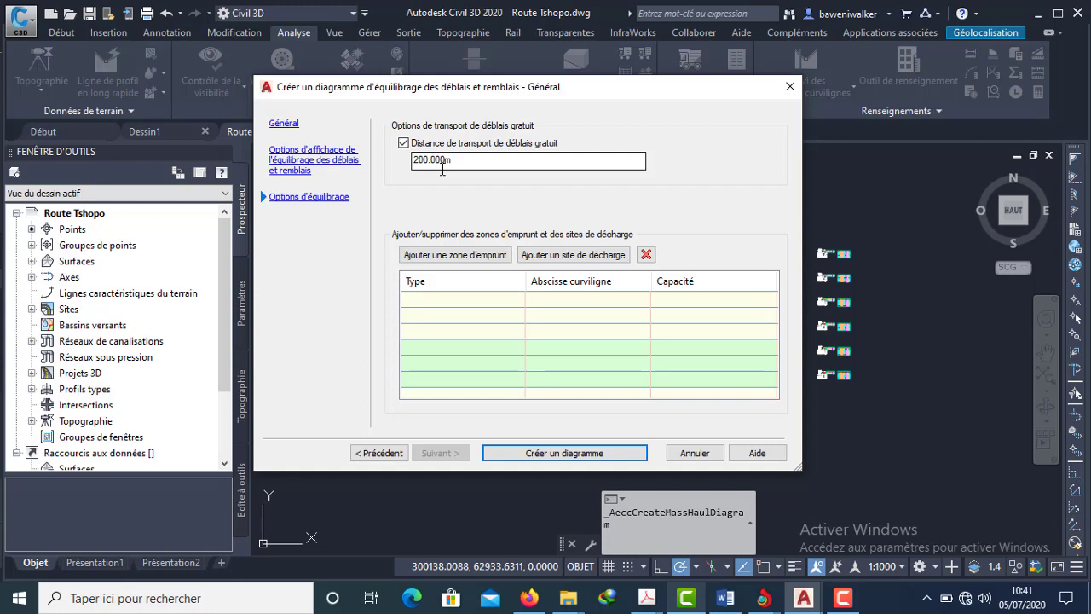
# Create the mass haul diagram and place its origin below the longitudinal profile view
pyautogui.click(538, 455)
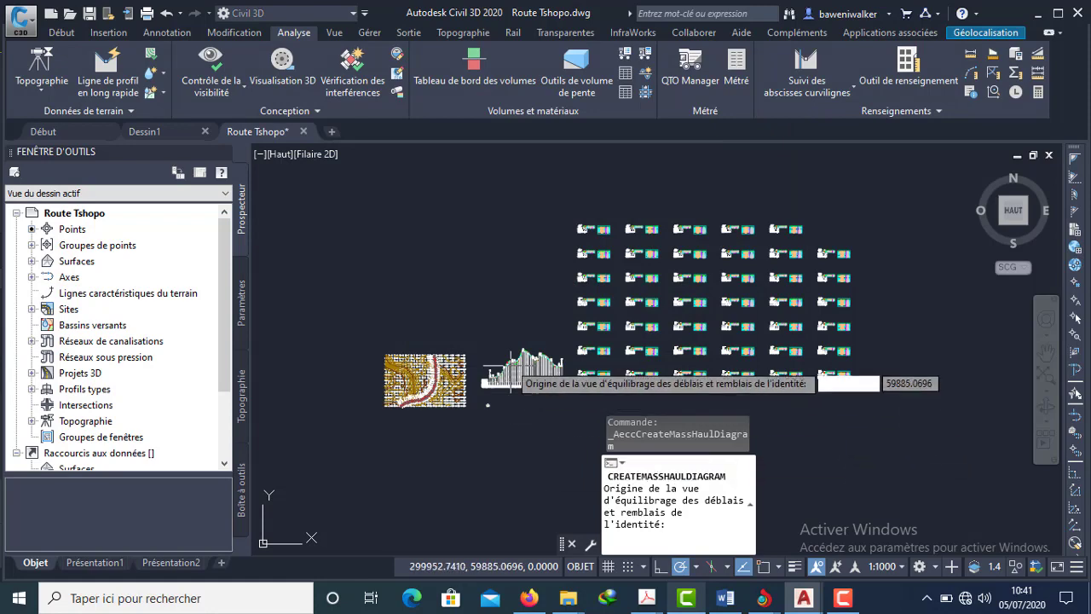
pyautogui.moveTo(553, 413); pyautogui.dragTo(563, 340, button='middle')
pyautogui.scroll(8, 545, 337)
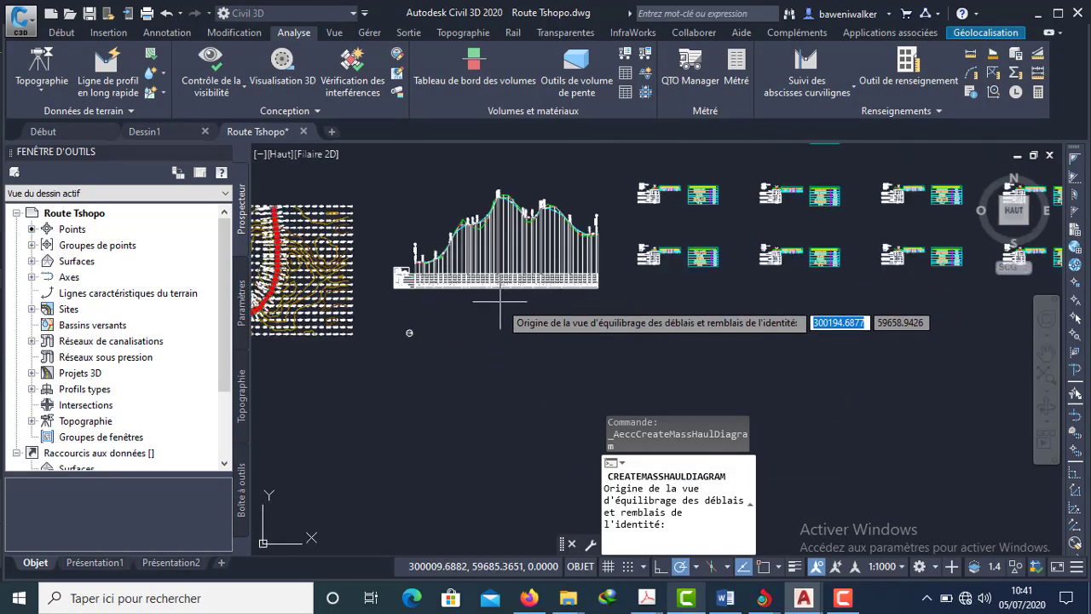
pyautogui.scroll(-5, 476, 241)
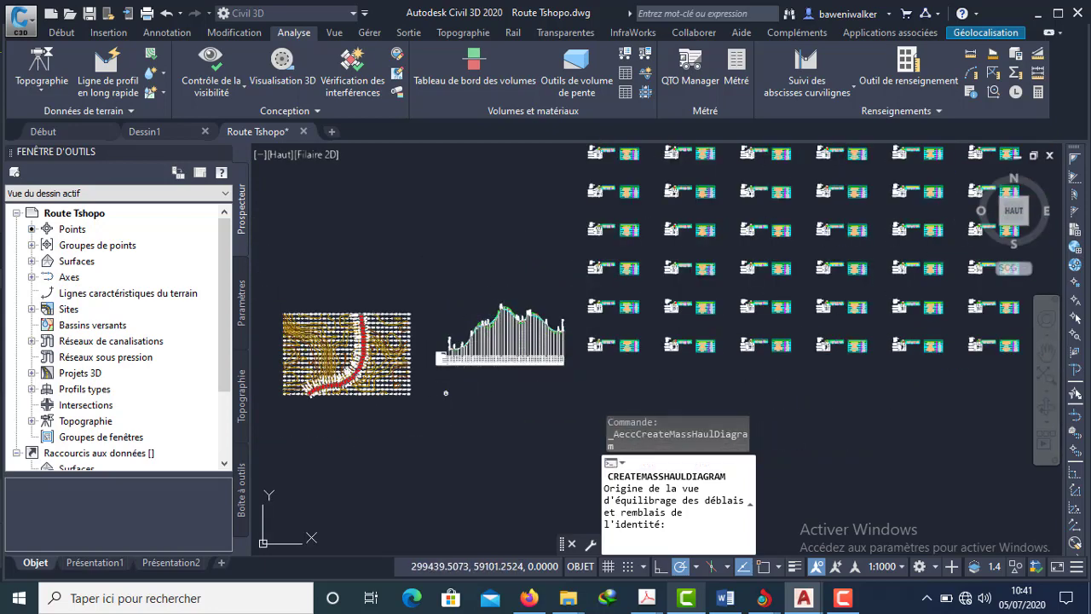
pyautogui.click(435, 443)
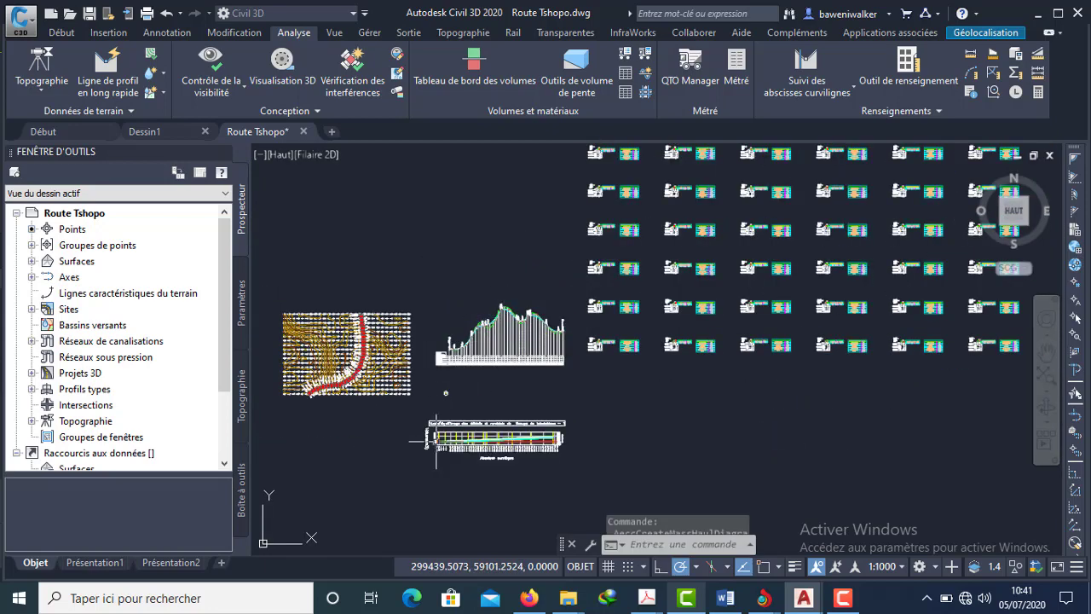
# Examine the mass haul line and compare its end with the volume axis of the new diagram
pyautogui.scroll(4, 468, 459)
pyautogui.scroll(4, 468, 458)
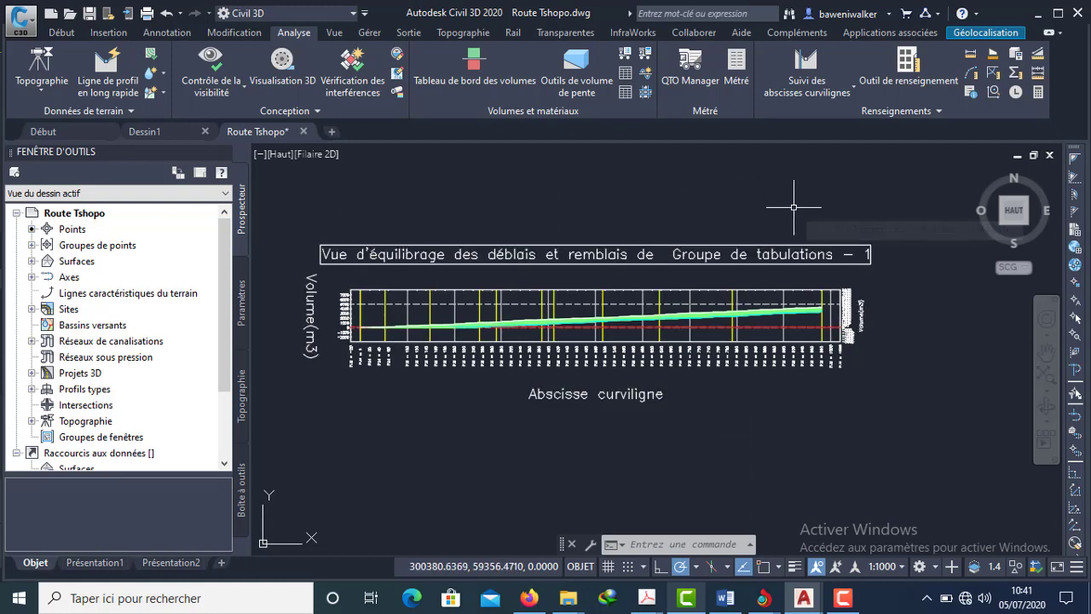
pyautogui.scroll(3, 503, 332)
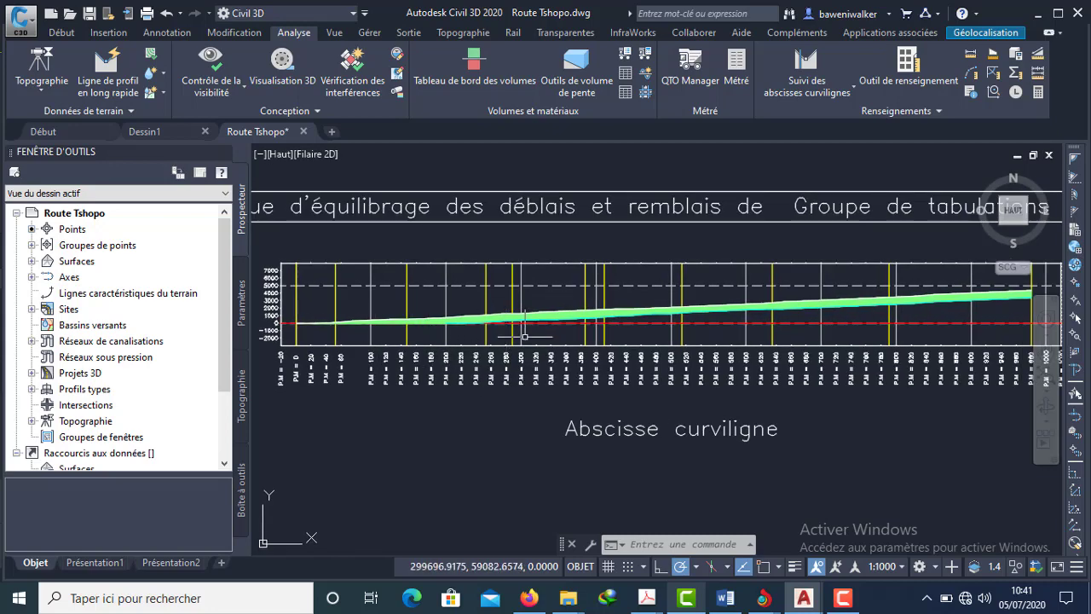
pyautogui.scroll(-2, 535, 334)
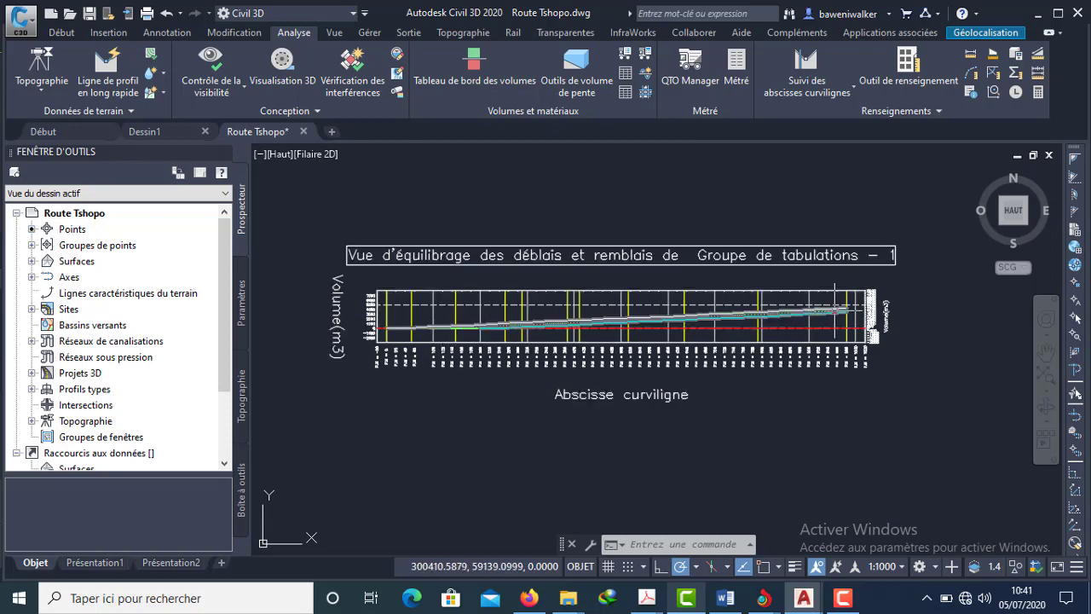
pyautogui.scroll(2, 838, 313)
pyautogui.scroll(5, 838, 313)
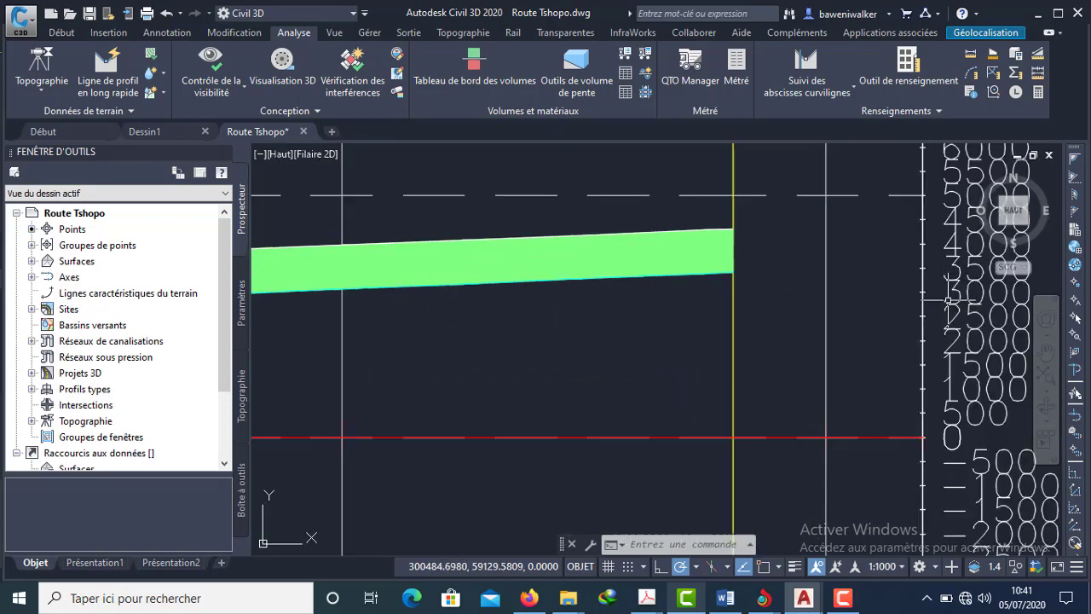
pyautogui.moveTo(770, 333); pyautogui.dragTo(749, 333, button='middle')
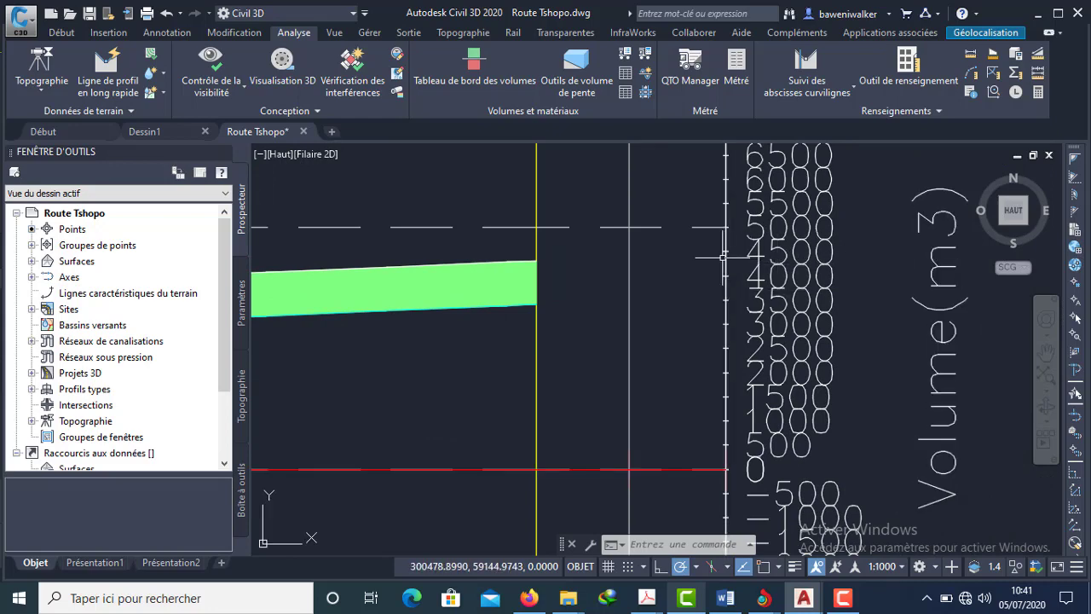
pyautogui.scroll(-10, 742, 299)
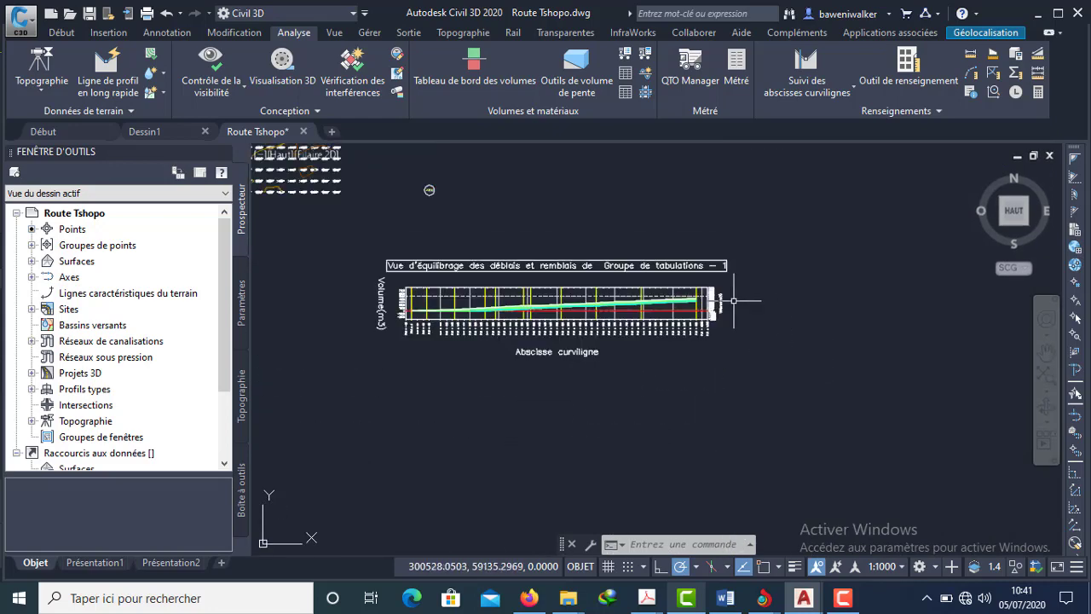
# Examine the cumulative cut, fill and net volumes in the total volume table at station 8+75.00
pyautogui.moveTo(830, 248); pyautogui.dragTo(555, 357, button='middle')
pyautogui.scroll(-5, 680, 342)
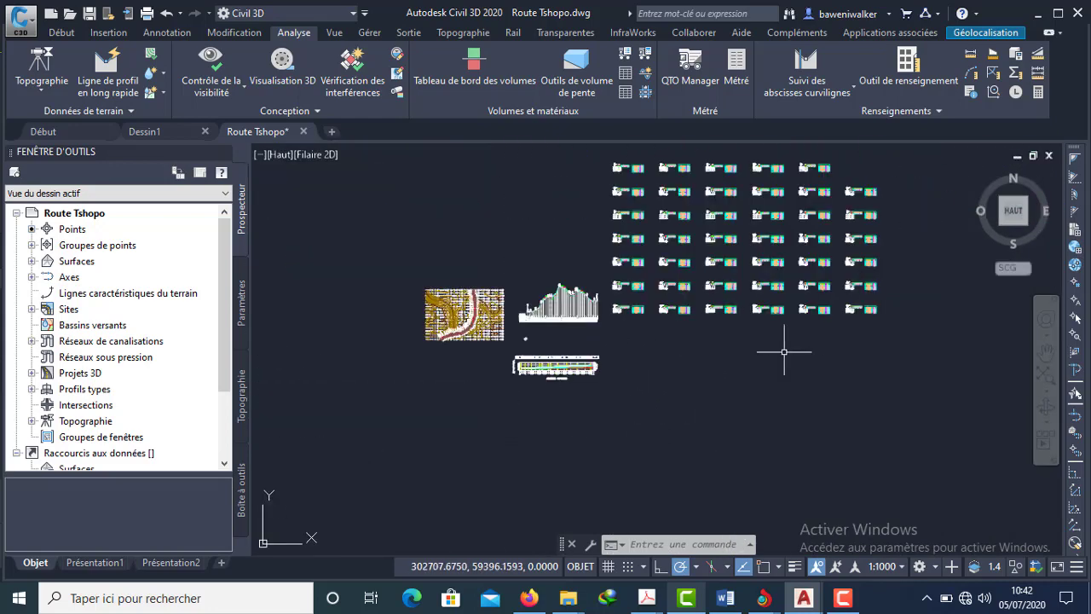
pyautogui.moveTo(785, 351); pyautogui.dragTo(654, 372, button='middle')
pyautogui.scroll(10, 720, 330)
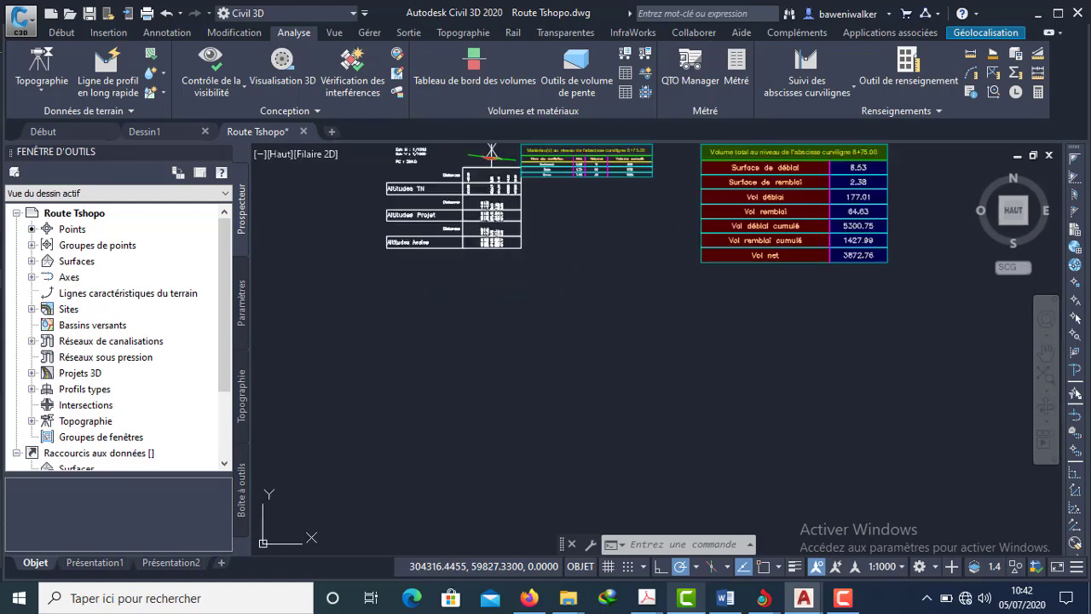
pyautogui.scroll(2, 882, 255)
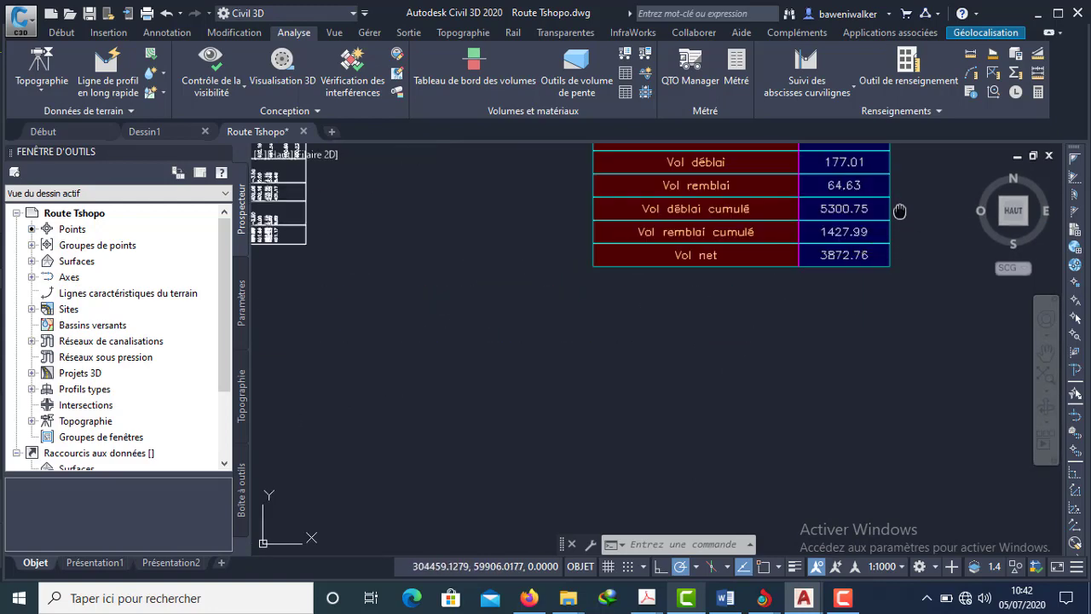
pyautogui.moveTo(900, 211); pyautogui.dragTo(878, 282, button='middle')
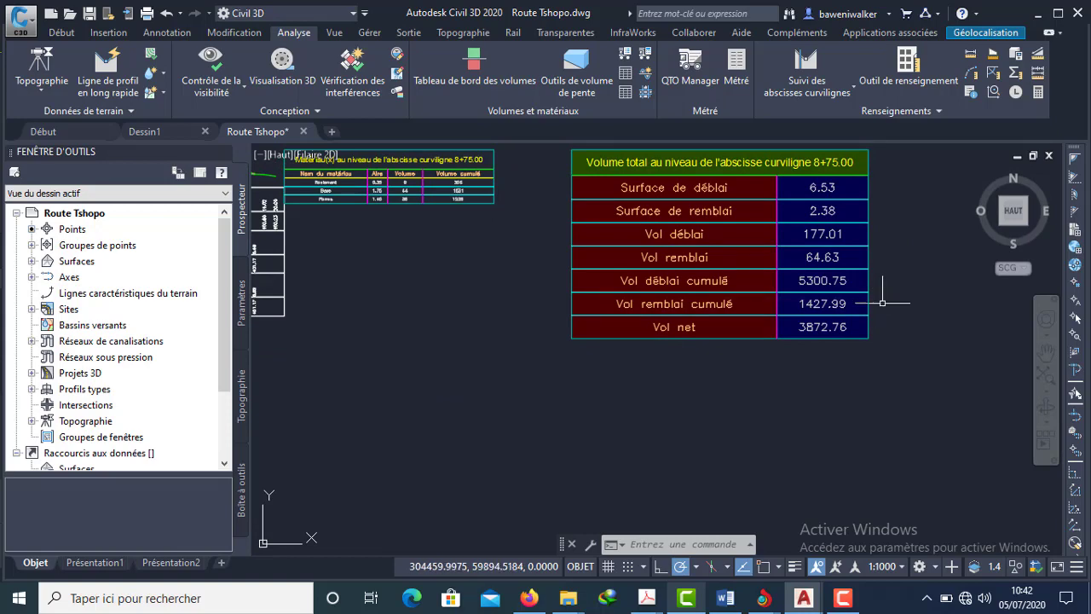
pyautogui.scroll(-2, 894, 345)
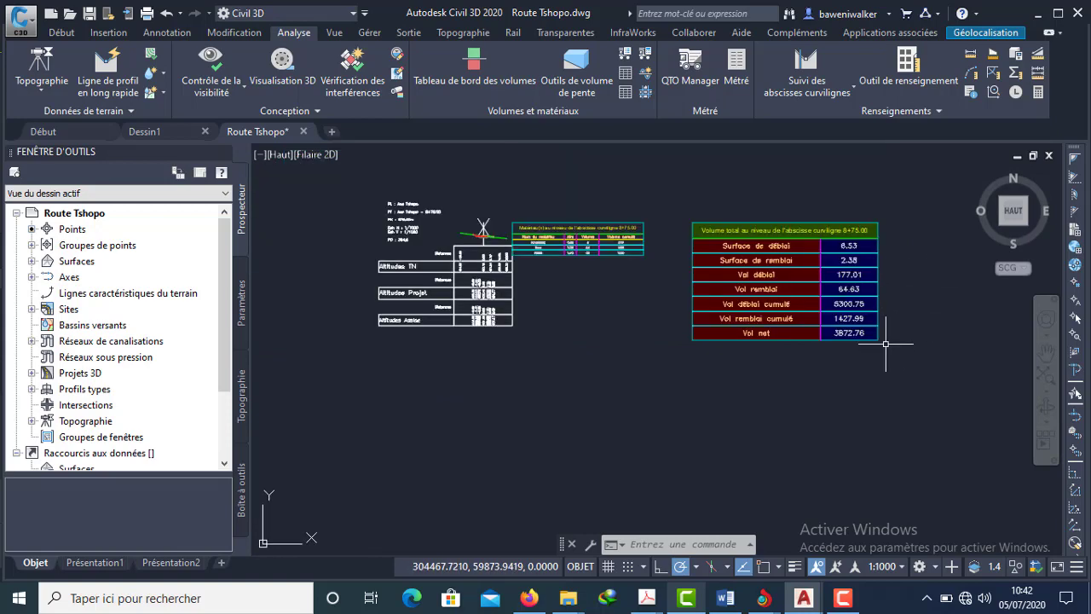
# Compare the net volumes in the total volume tables of the last section views with the end of the mass haul line
pyautogui.scroll(4, 847, 349)
pyautogui.scroll(-8, 847, 350)
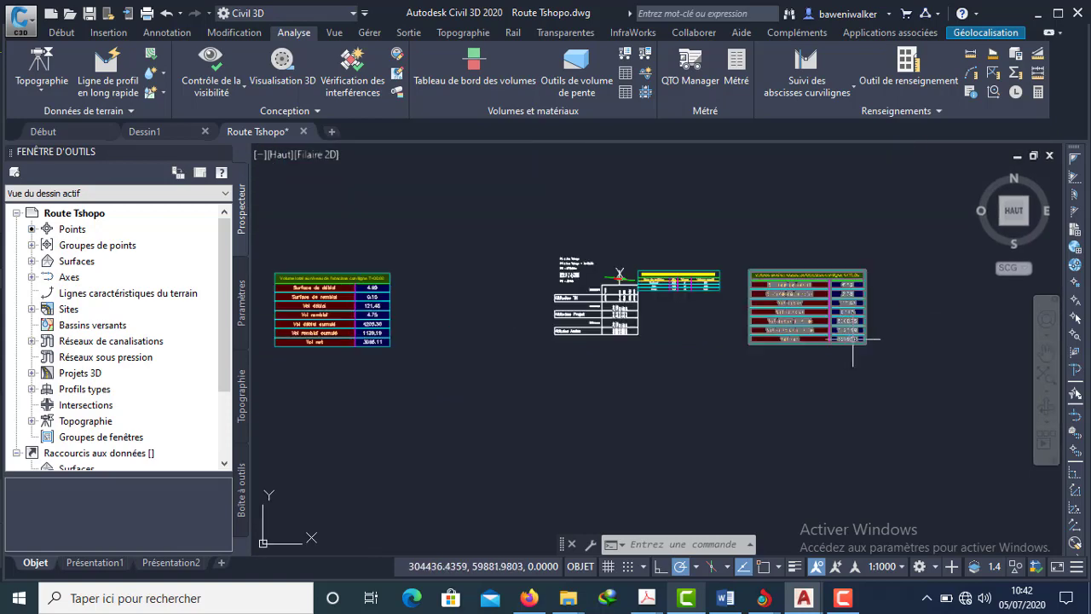
pyautogui.scroll(6, 843, 268)
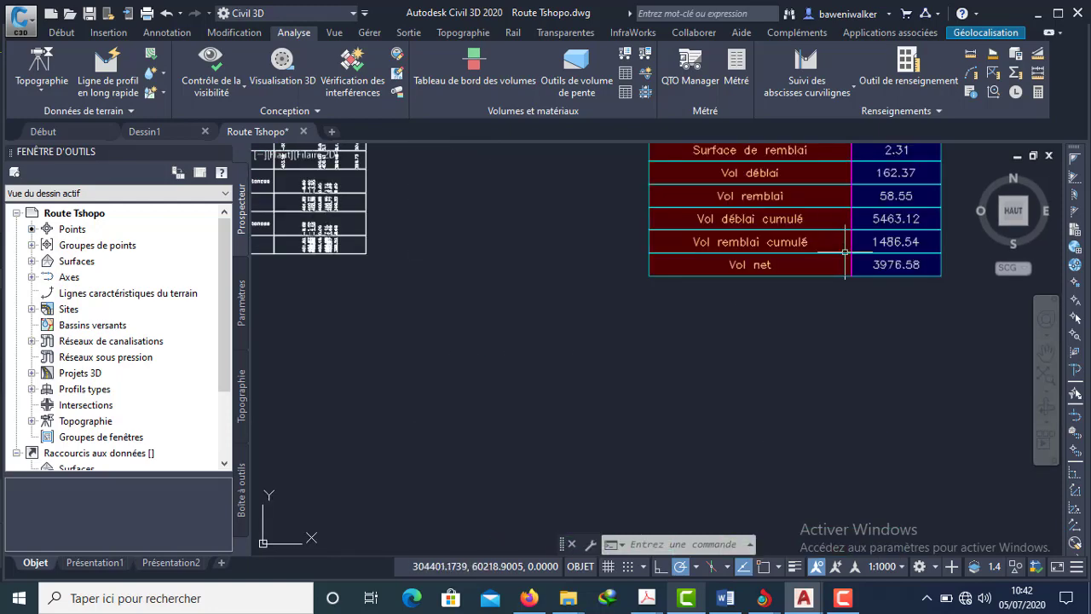
pyautogui.scroll(-2, 884, 299)
pyautogui.scroll(-4, 884, 298)
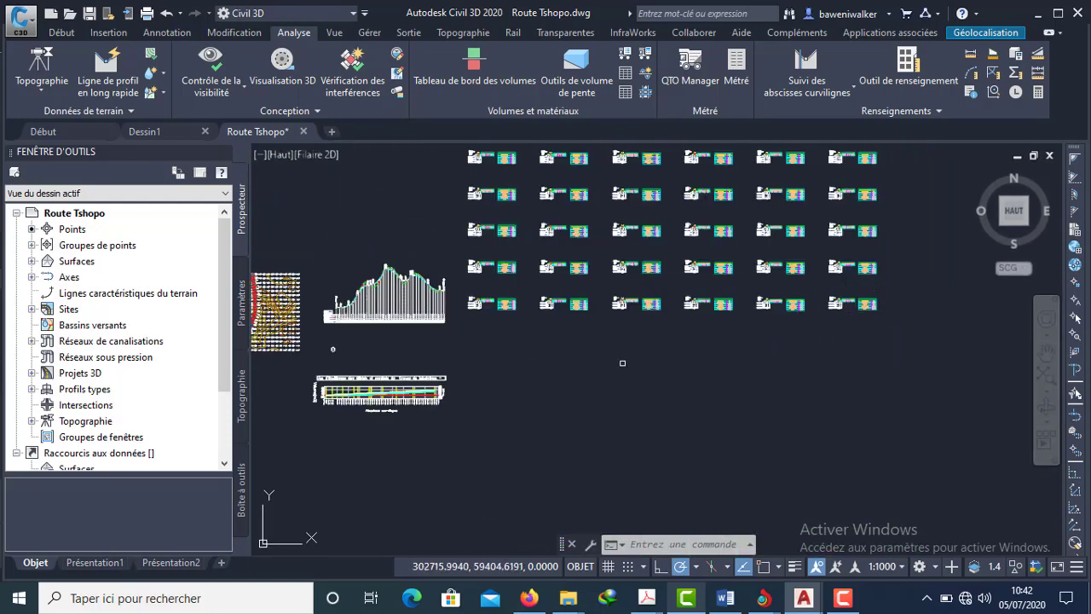
pyautogui.moveTo(531, 377); pyautogui.dragTo(724, 326, button='middle')
pyautogui.scroll(8, 642, 346)
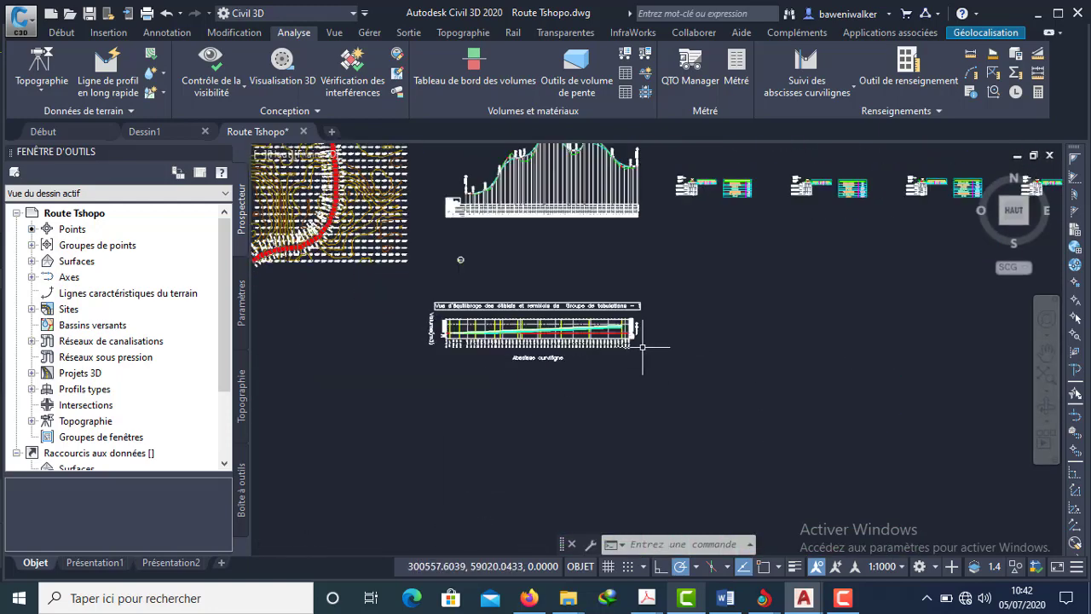
pyautogui.scroll(2, 545, 290)
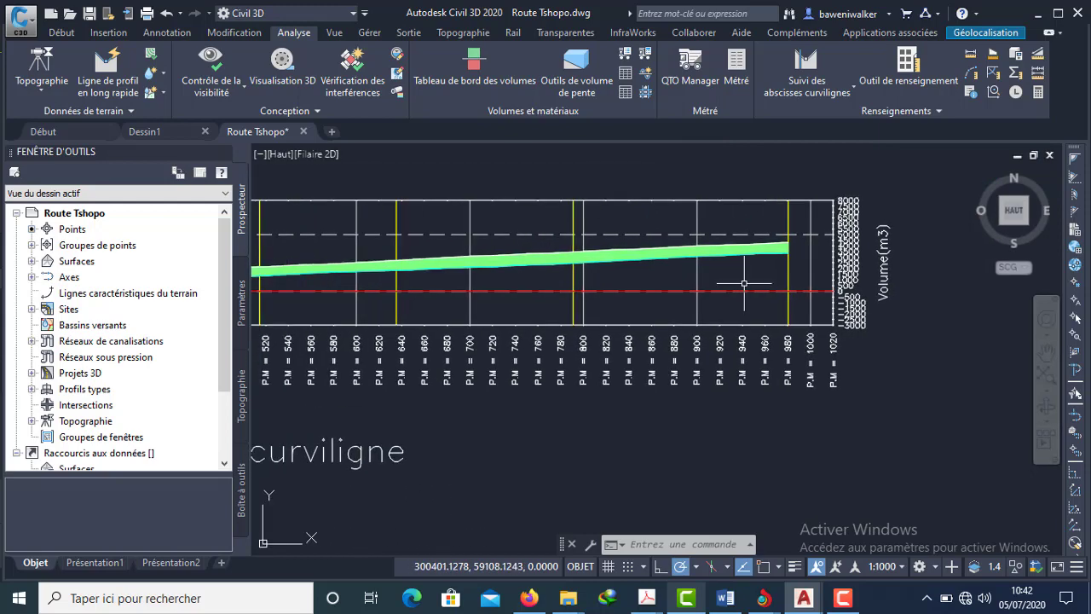
pyautogui.scroll(3, 898, 257)
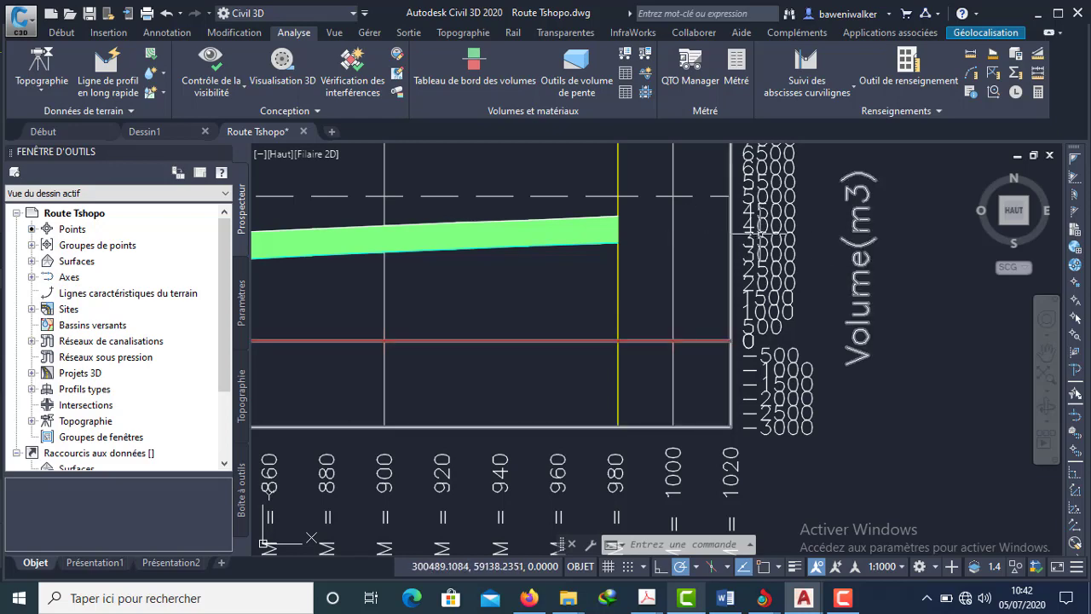
pyautogui.scroll(-5, 751, 231)
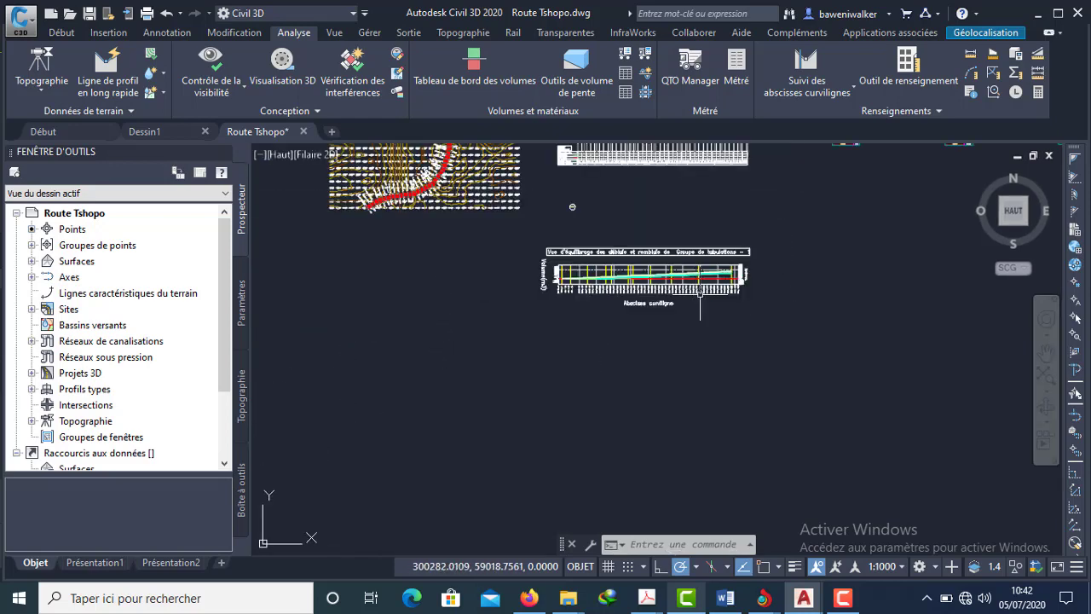
pyautogui.scroll(7, 638, 271)
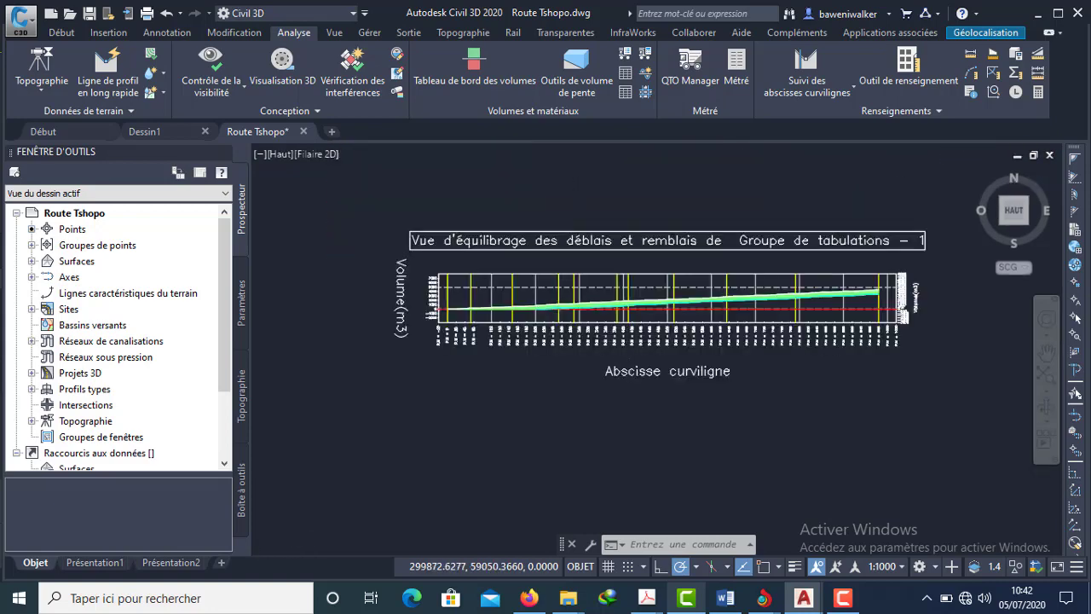
pyautogui.scroll(-3, 644, 328)
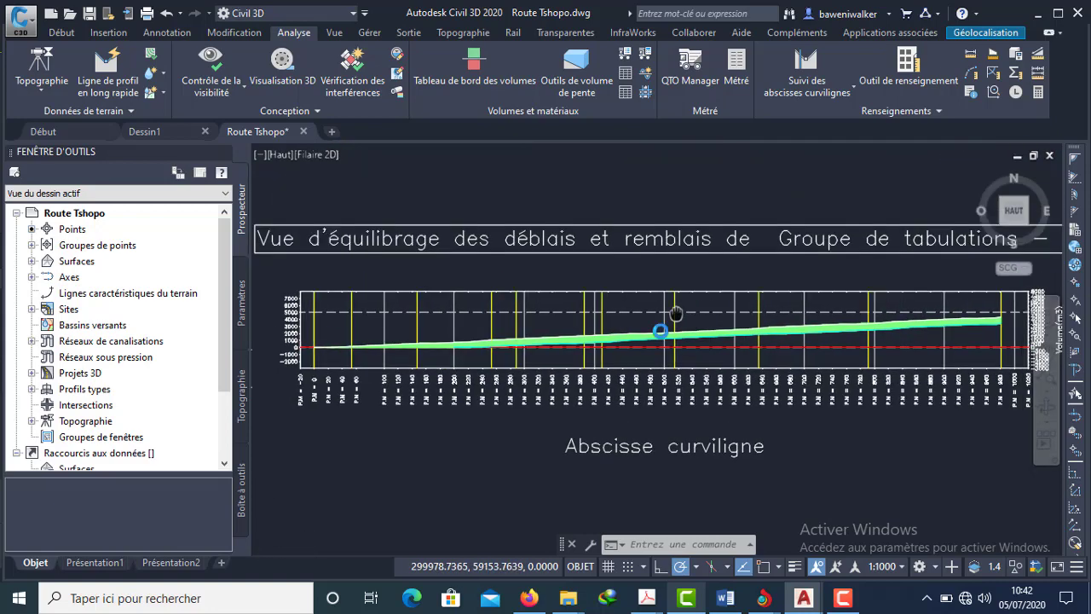
pyautogui.scroll(-2, 672, 327)
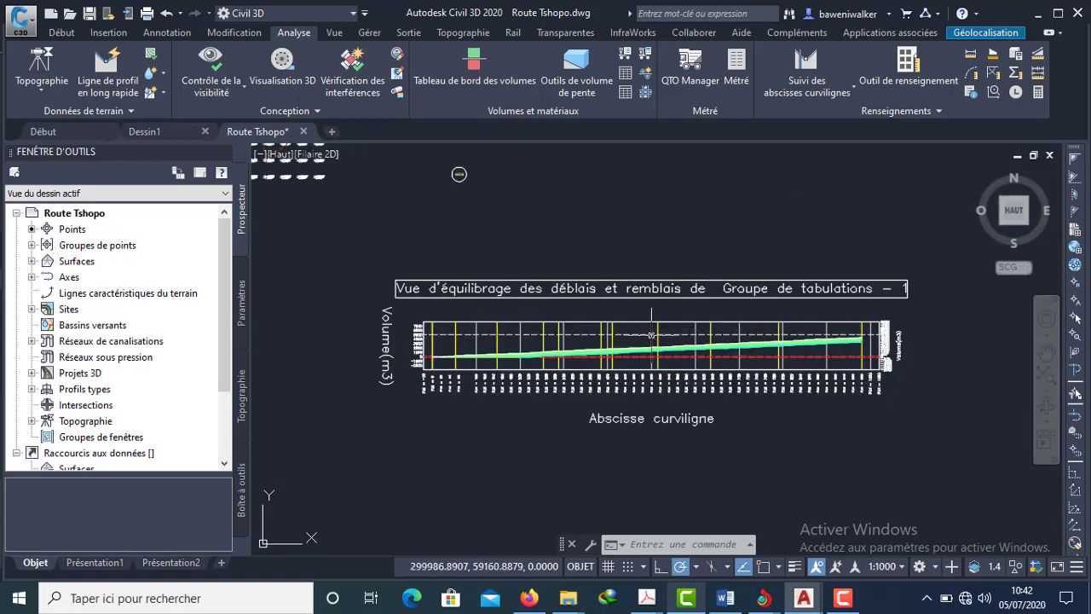
pyautogui.scroll(-5, 588, 385)
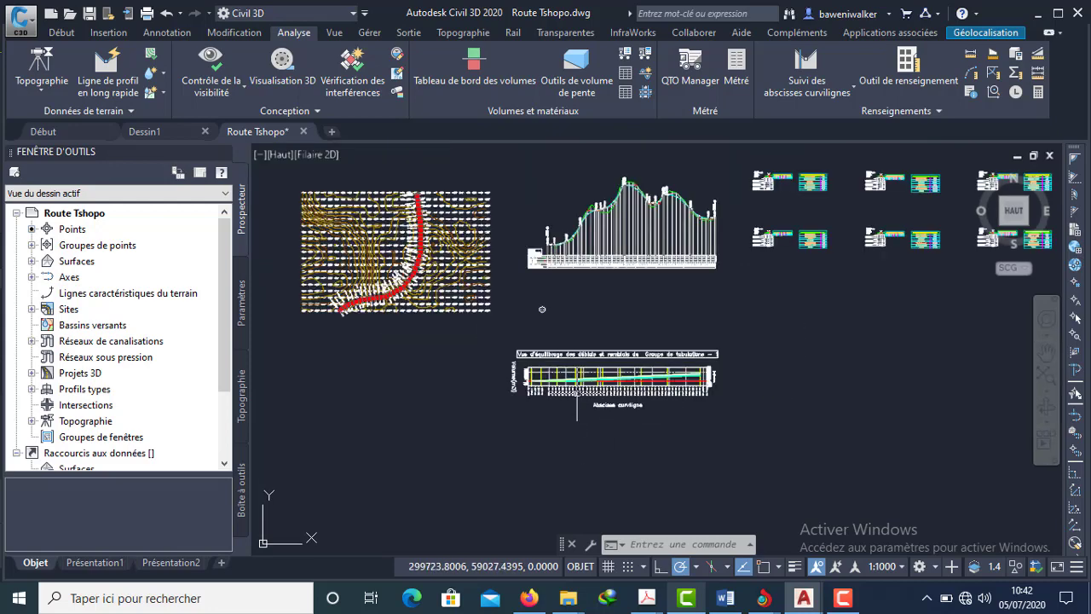
# Create a dynamic total volume table for Axe Tshopo from Liste des matériaux - (2), placed below the section views
pyautogui.moveTo(712, 355); pyautogui.dragTo(571, 385, button='middle')
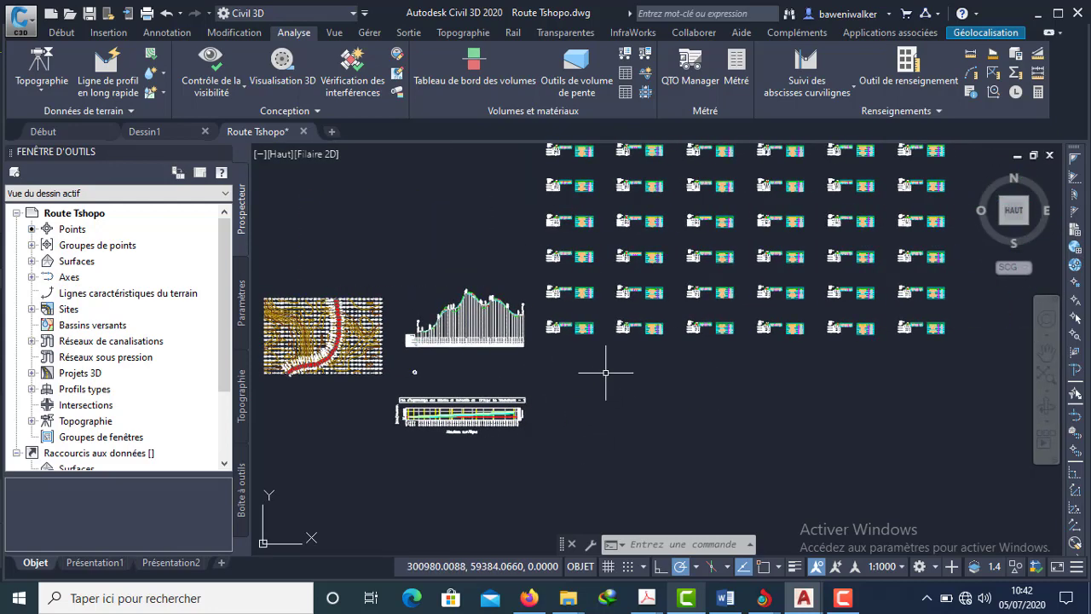
pyautogui.scroll(4, 638, 315)
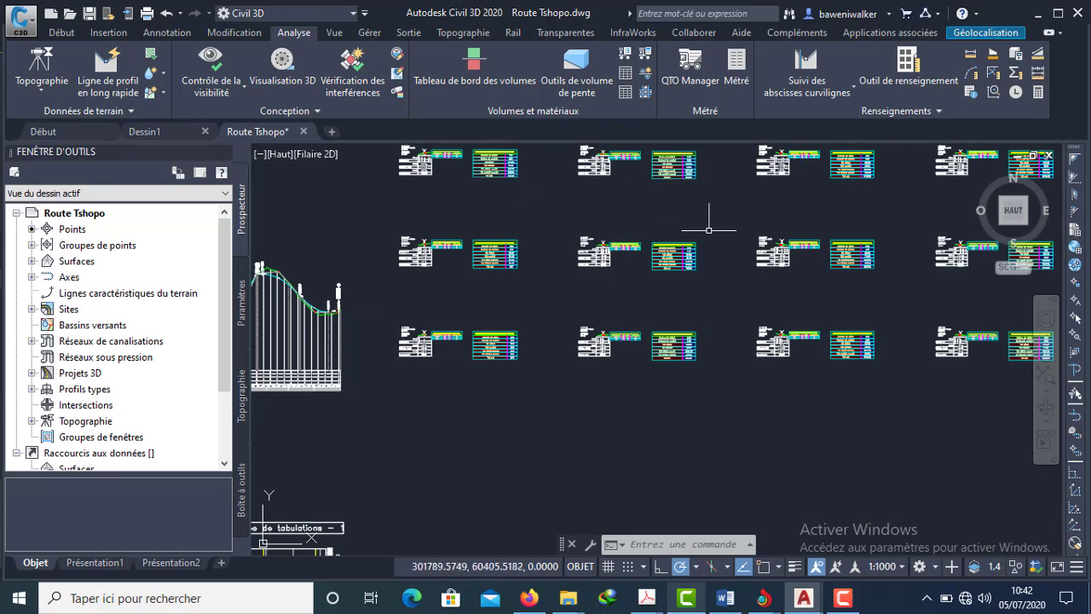
pyautogui.scroll(-2, 867, 305)
pyautogui.moveTo(853, 301)
pyautogui.mouseDown(button='middle')
pyautogui.moveTo(652, 310)
pyautogui.moveTo(703, 339)
pyautogui.moveTo(692, 369)
pyautogui.mouseUp(button='middle')
pyautogui.scroll(-2, 731, 304)
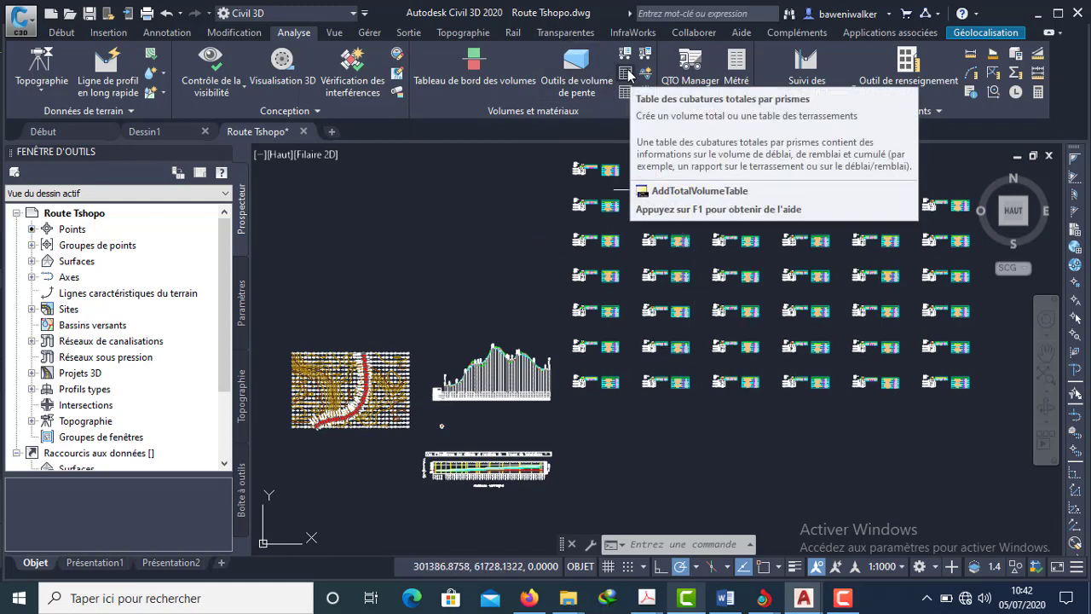
pyautogui.click(626, 74)
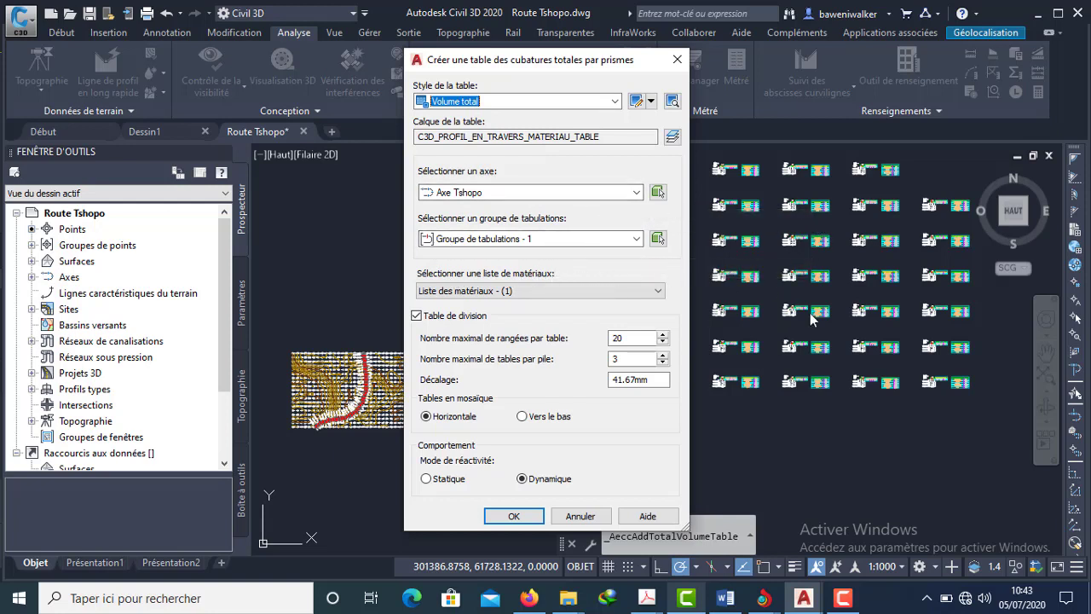
pyautogui.click(655, 293)
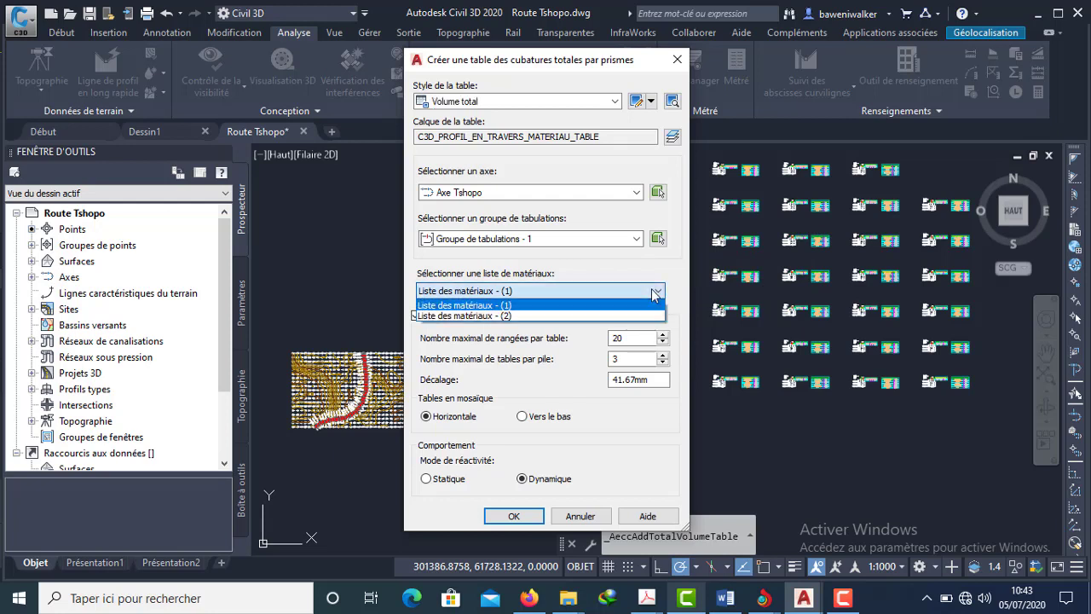
pyautogui.click(536, 316)
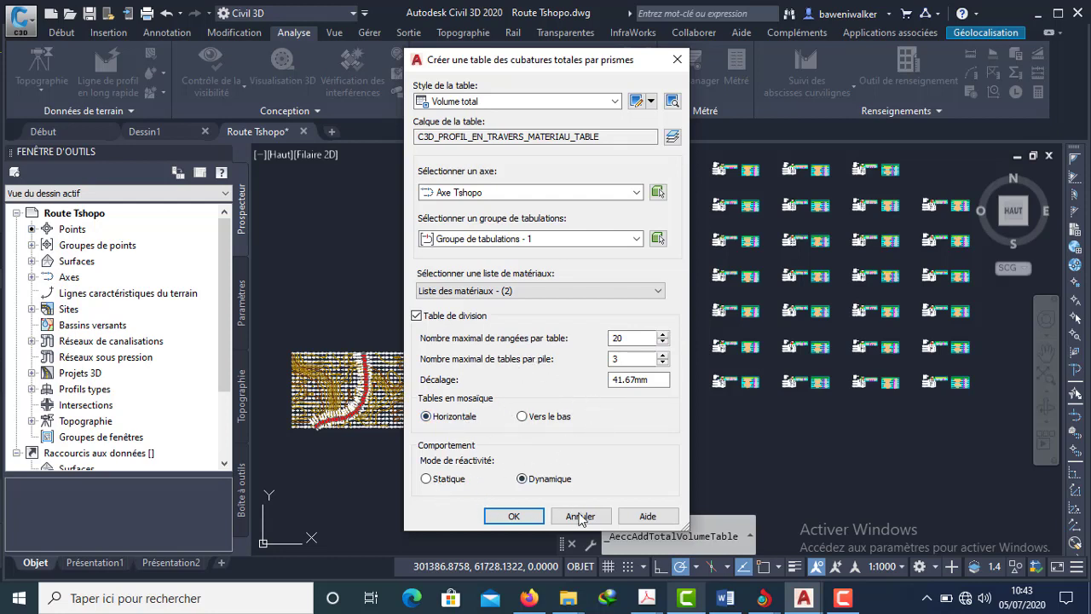
pyautogui.click(515, 520)
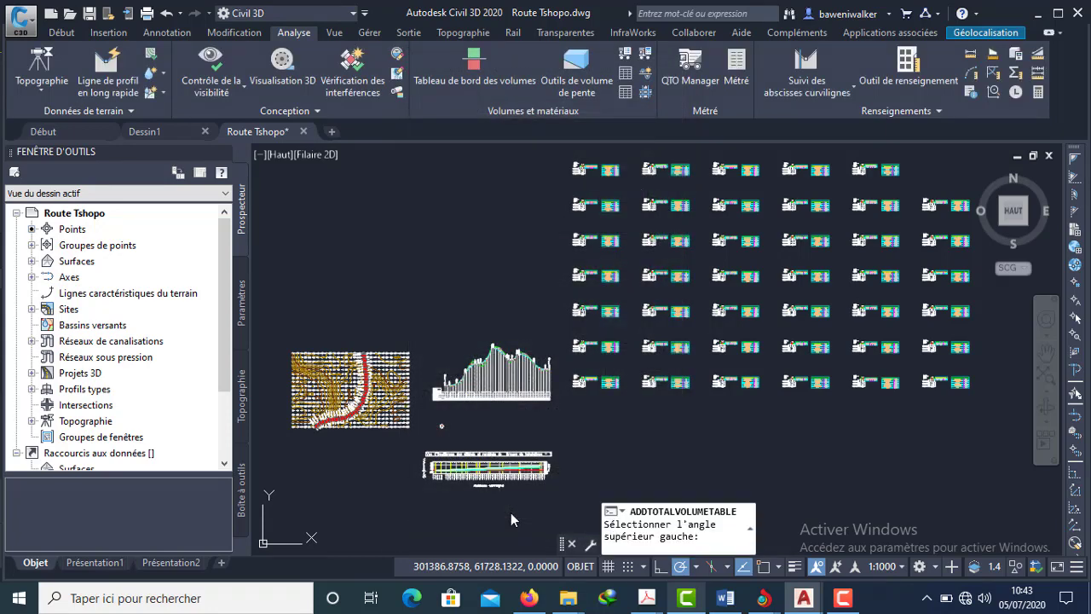
pyautogui.scroll(-4, 652, 365)
pyautogui.scroll(2, 653, 399)
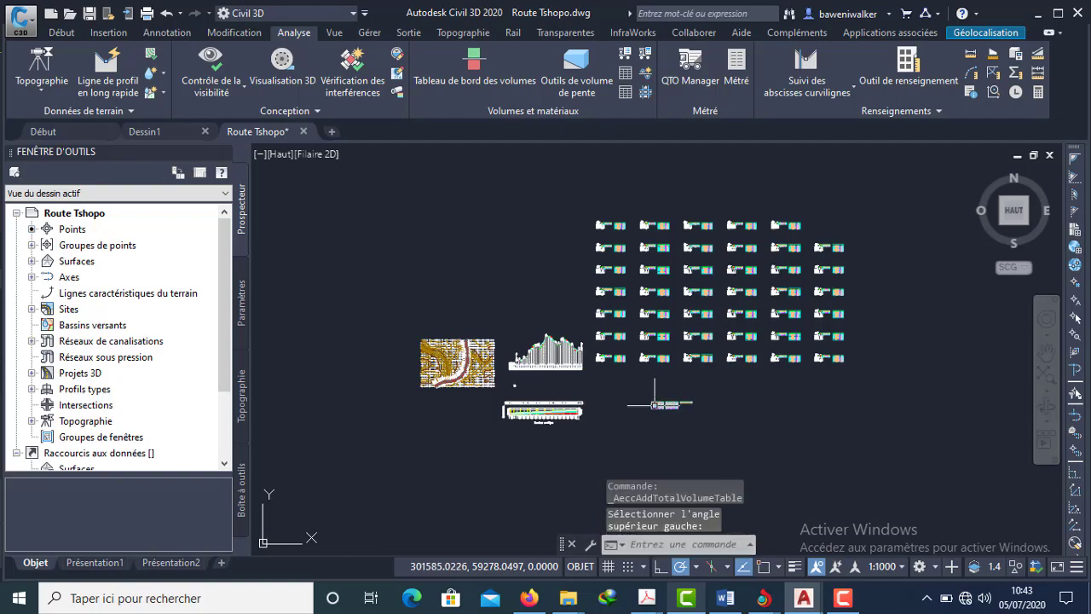
# Examine the cut, fill, cumulative and net volumes in the first total volume table and at the final station 980.80
pyautogui.scroll(5, 656, 384)
pyautogui.scroll(6, 668, 368)
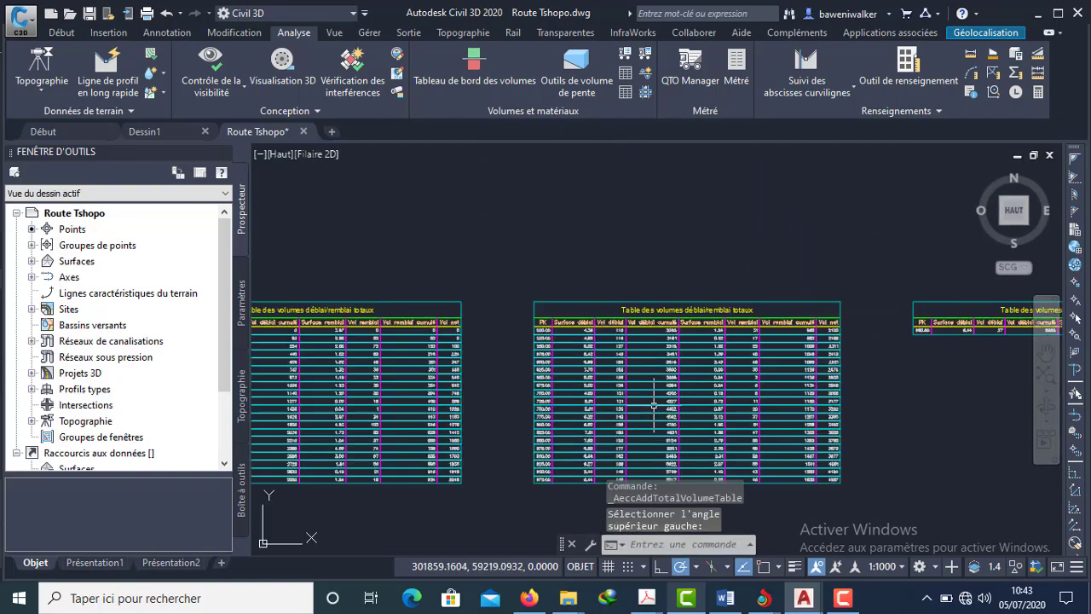
pyautogui.moveTo(809, 332); pyautogui.dragTo(853, 324, button='middle')
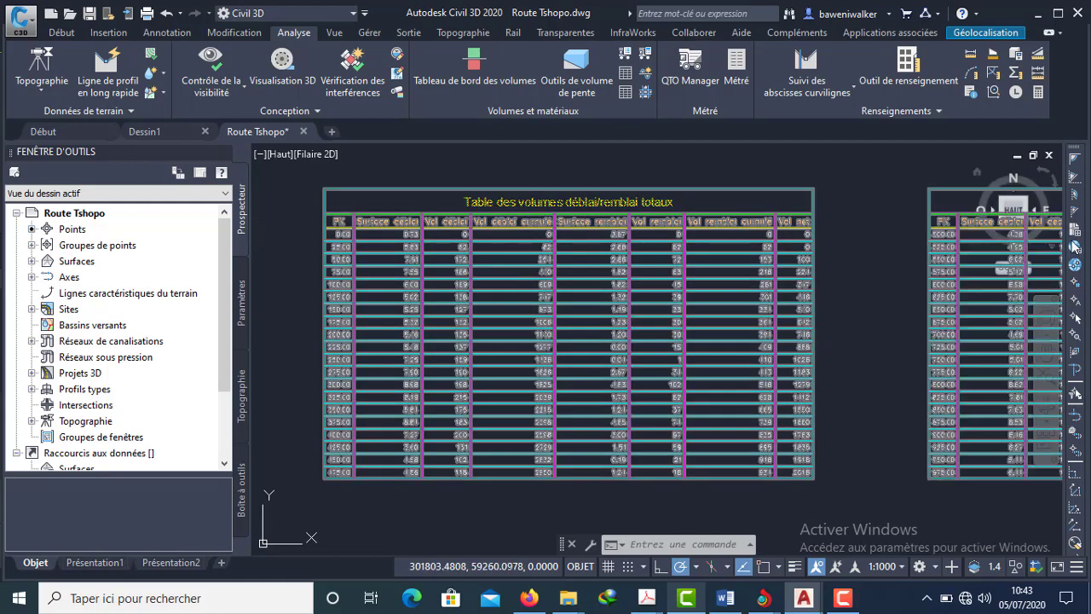
pyautogui.moveTo(835, 234); pyautogui.dragTo(894, 233, button='middle')
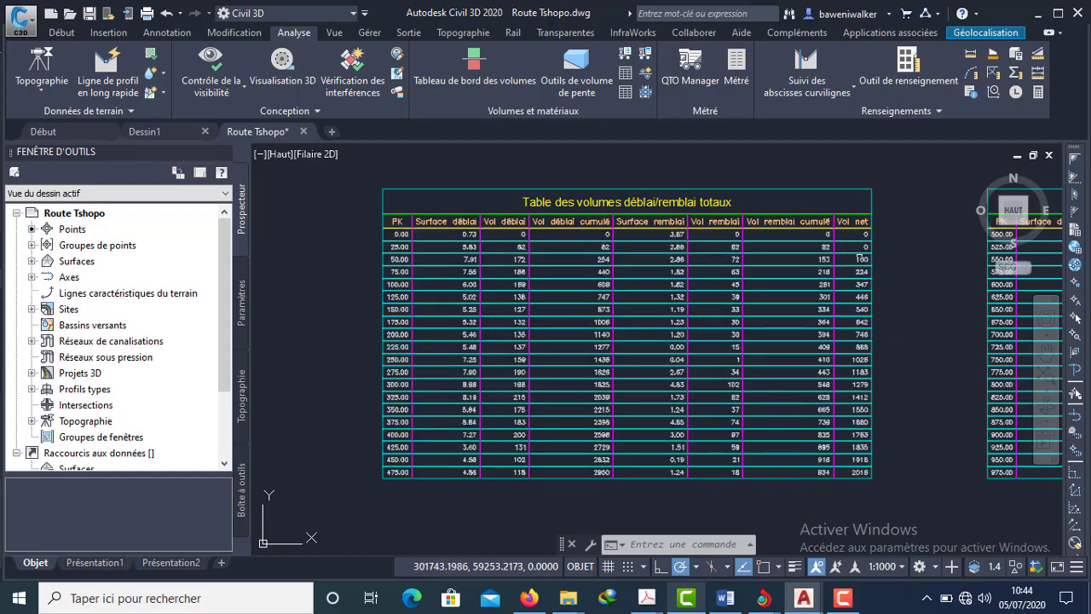
pyautogui.moveTo(890, 277); pyautogui.dragTo(897, 246, button='middle')
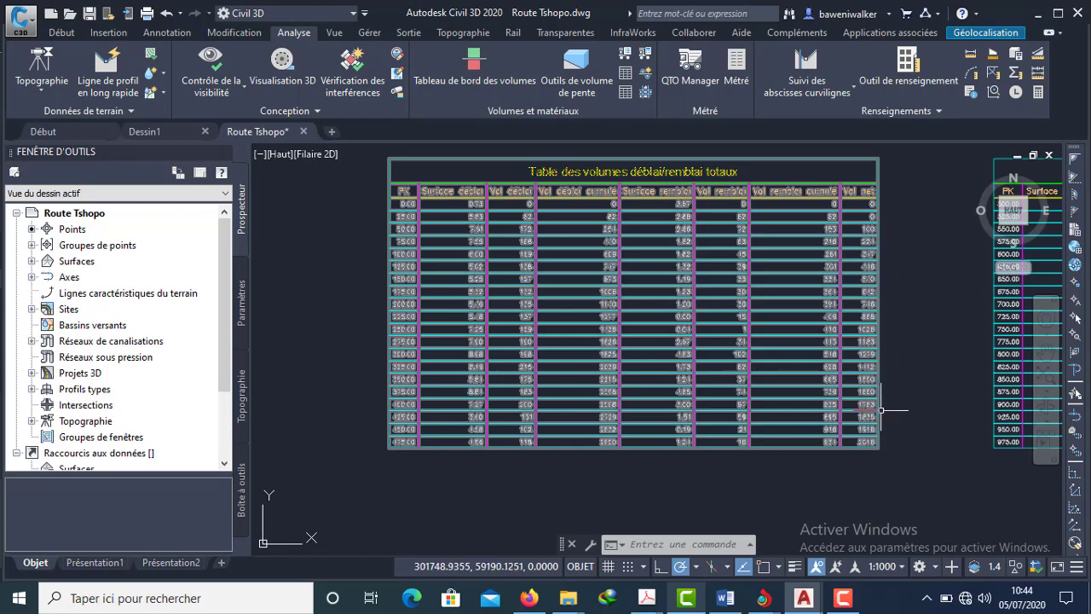
pyautogui.moveTo(887, 443); pyautogui.dragTo(582, 459, button='middle')
pyautogui.scroll(-5, 582, 459)
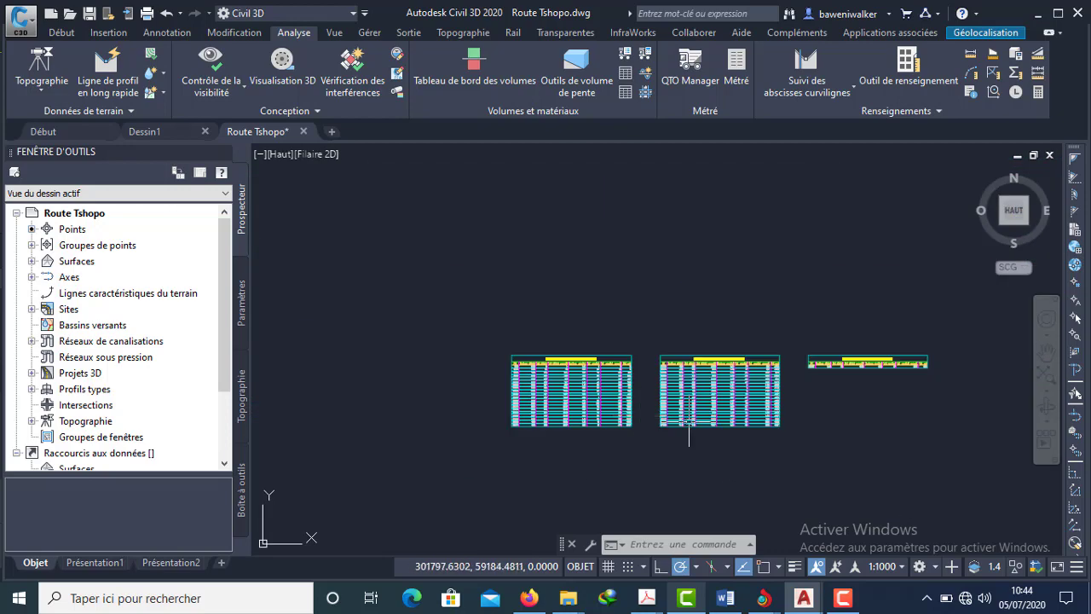
pyautogui.scroll(6, 855, 356)
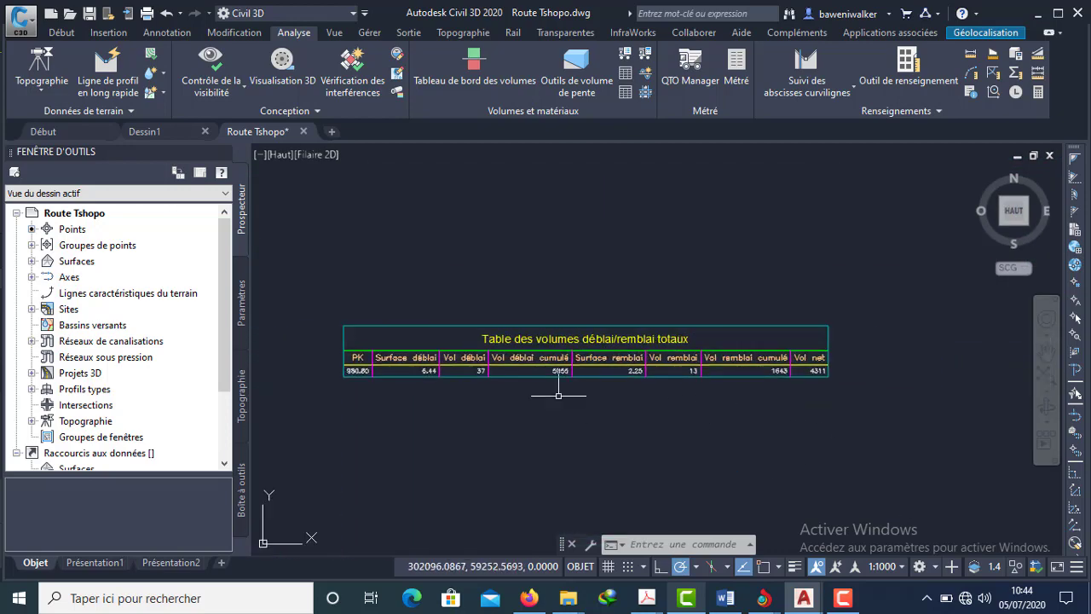
pyautogui.scroll(4, 337, 378)
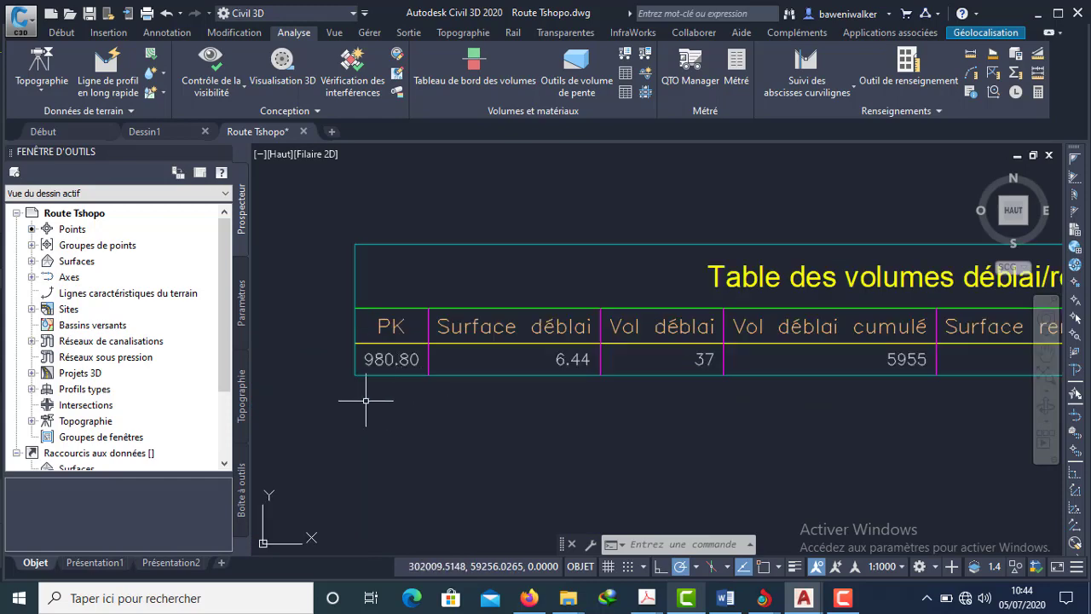
pyautogui.scroll(-2, 365, 401)
pyautogui.moveTo(630, 407); pyautogui.dragTo(628, 405, button='middle')
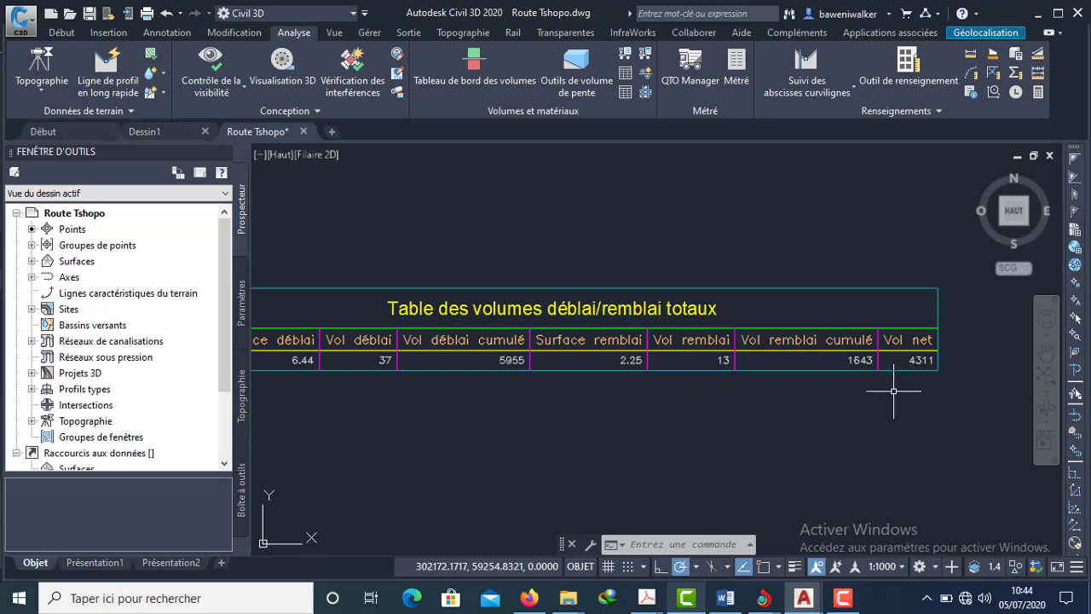
pyautogui.scroll(-8, 735, 388)
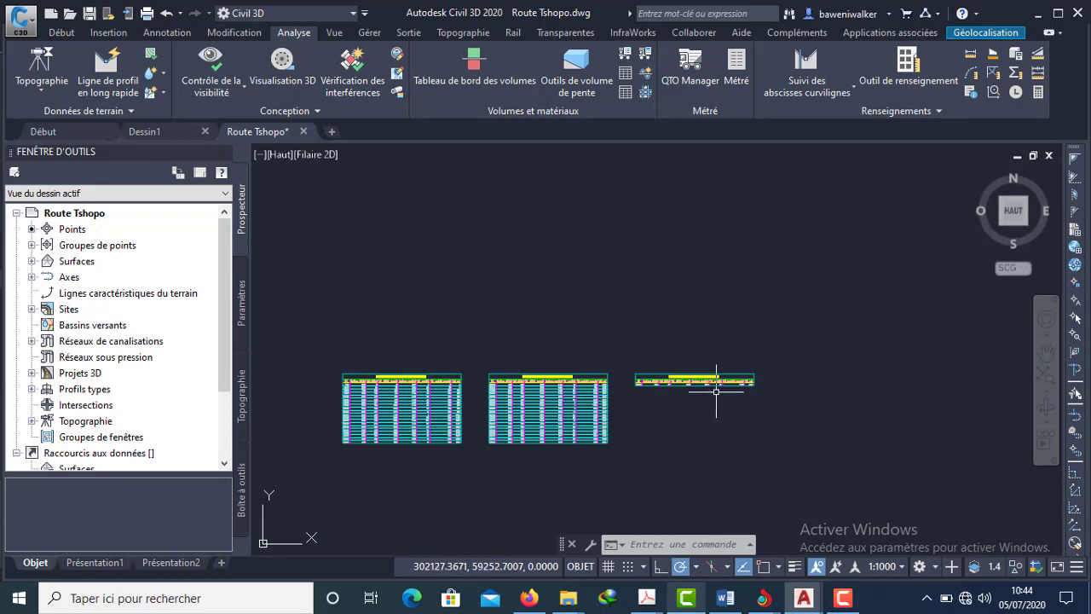
# Examine the second total volume table down to its last rows and compare it with the final station's table
pyautogui.scroll(3, 614, 401)
pyautogui.moveTo(527, 412); pyautogui.dragTo(594, 332, button='middle')
pyautogui.scroll(4, 594, 333)
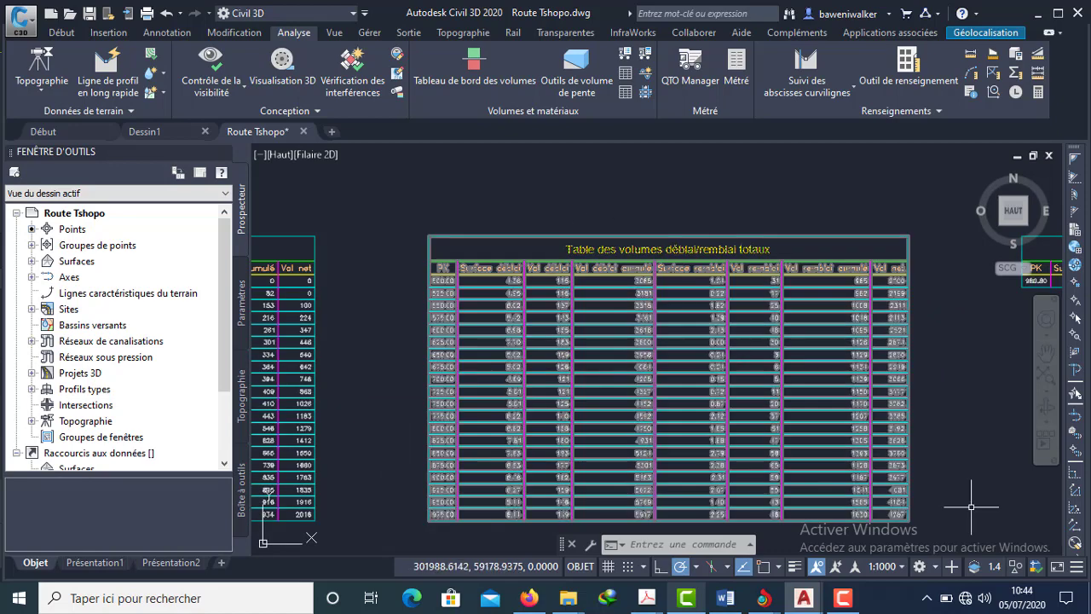
pyautogui.scroll(2, 992, 475)
pyautogui.moveTo(991, 475); pyautogui.dragTo(959, 407, button='middle')
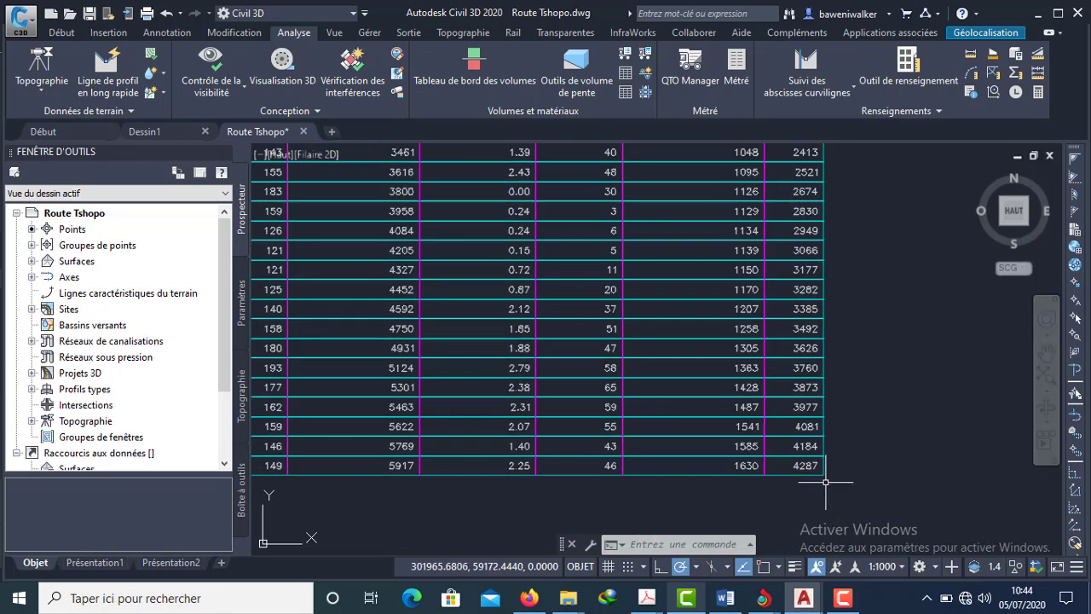
pyautogui.scroll(-5, 867, 459)
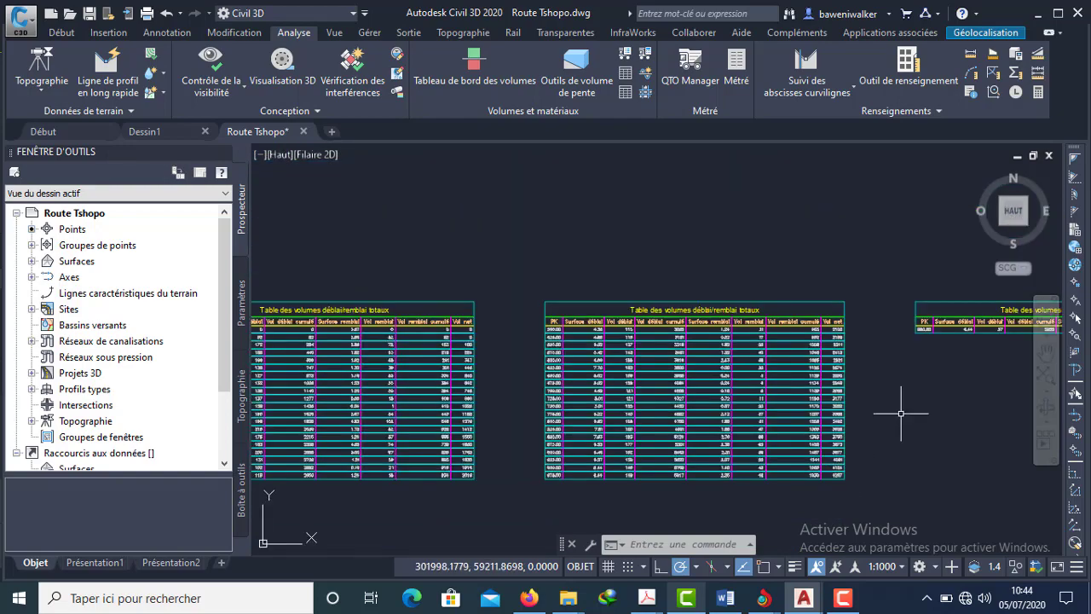
pyautogui.scroll(2, 901, 414)
pyautogui.moveTo(902, 415)
pyautogui.mouseDown(button='middle')
pyautogui.moveTo(694, 446)
pyautogui.moveTo(594, 447)
pyautogui.mouseUp(button='middle')
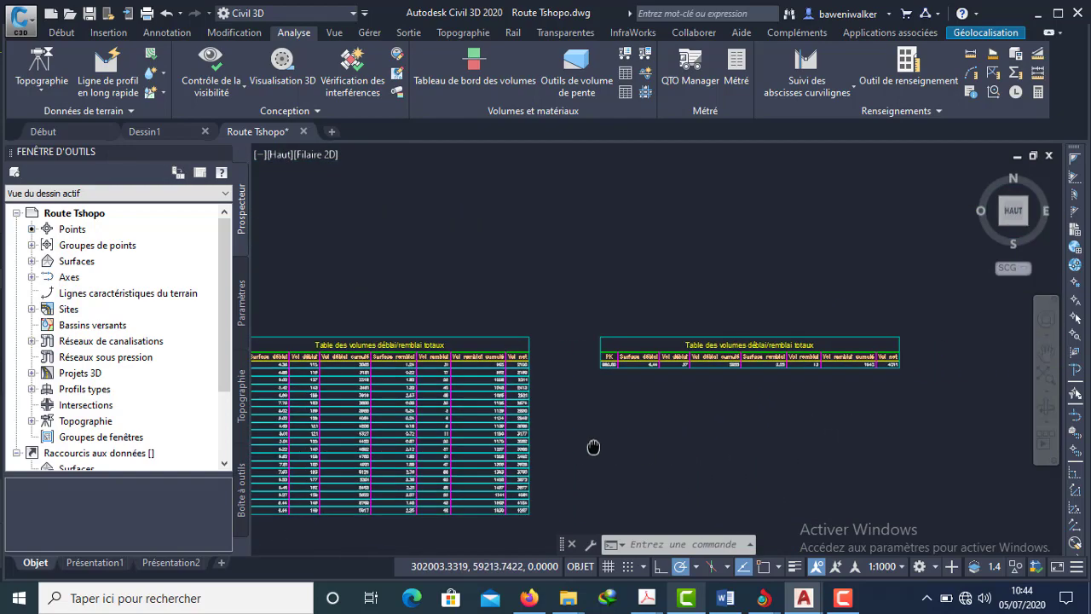
pyautogui.scroll(6, 882, 377)
pyautogui.scroll(-10, 884, 373)
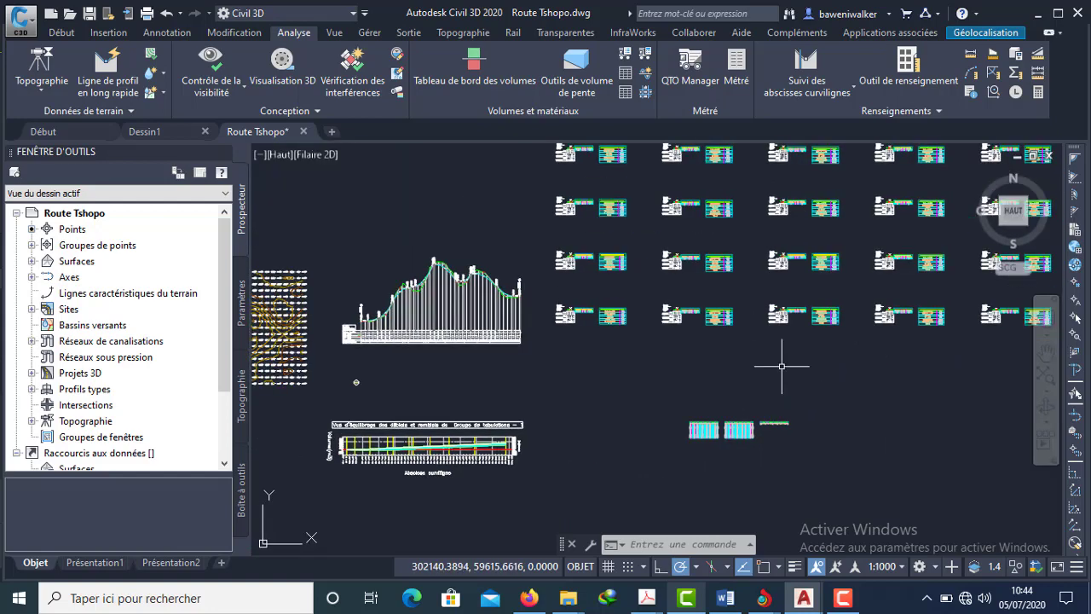
# Create a dynamic material volume table for Roulement from Liste des matériaux - (1) in the Matériau style, placed beside the total volume tables
pyautogui.scroll(8, 768, 400)
pyautogui.moveTo(716, 458); pyautogui.dragTo(733, 368, button='middle')
pyautogui.scroll(-4, 732, 408)
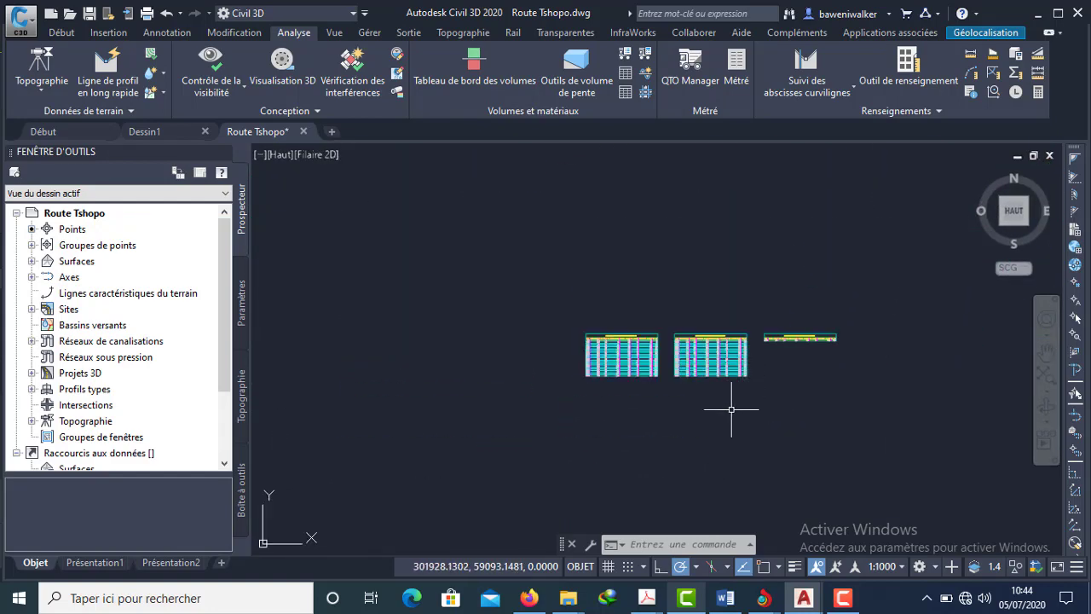
pyautogui.click(626, 93)
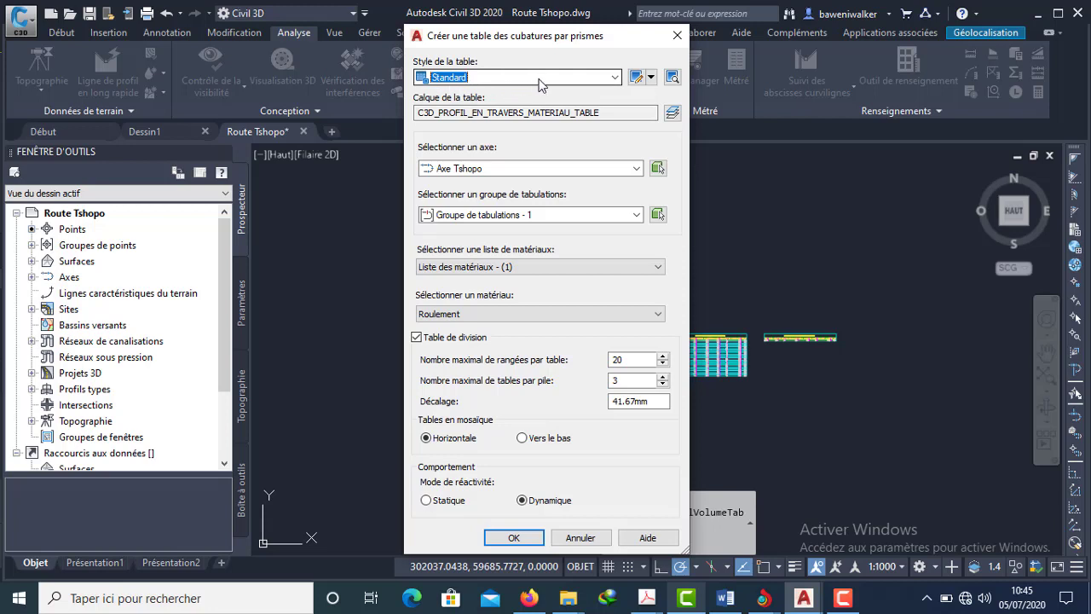
pyautogui.click(613, 79)
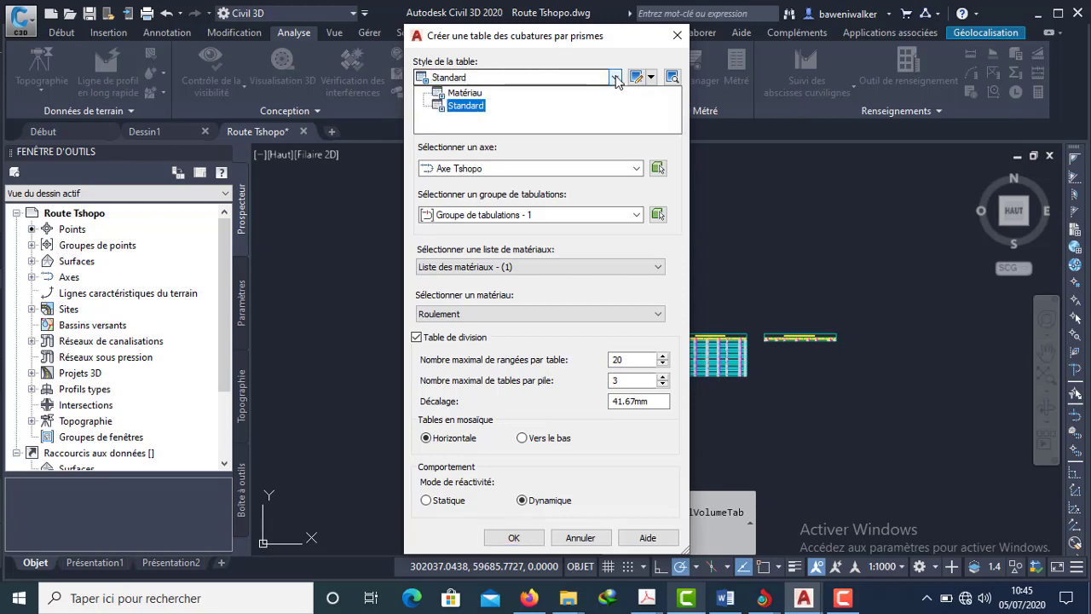
pyautogui.click(465, 93)
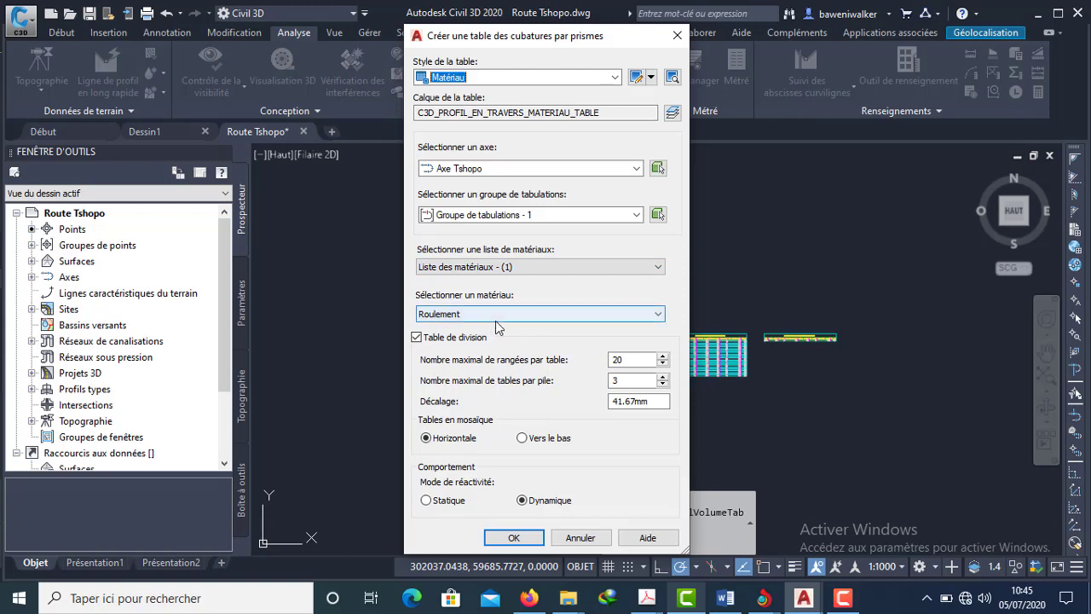
pyautogui.click(657, 318)
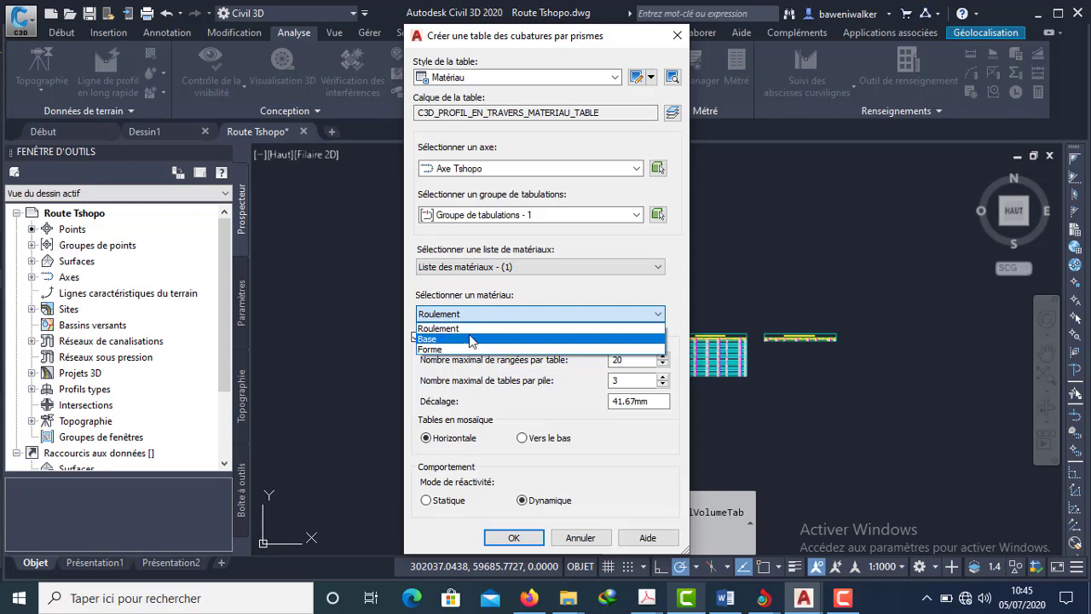
pyautogui.click(512, 322)
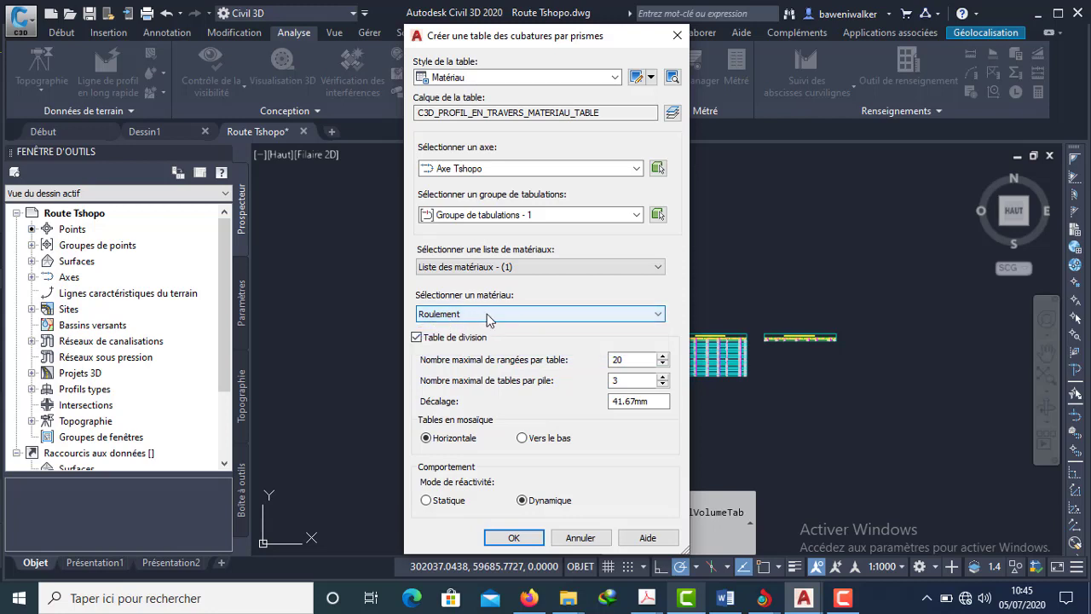
pyautogui.click(527, 541)
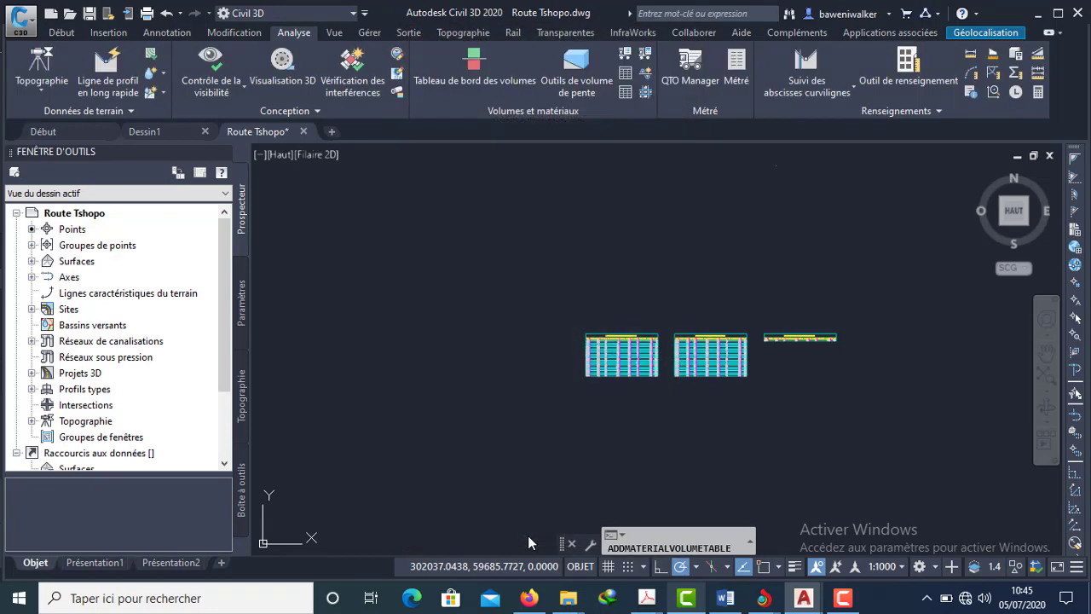
pyautogui.scroll(-3, 529, 198)
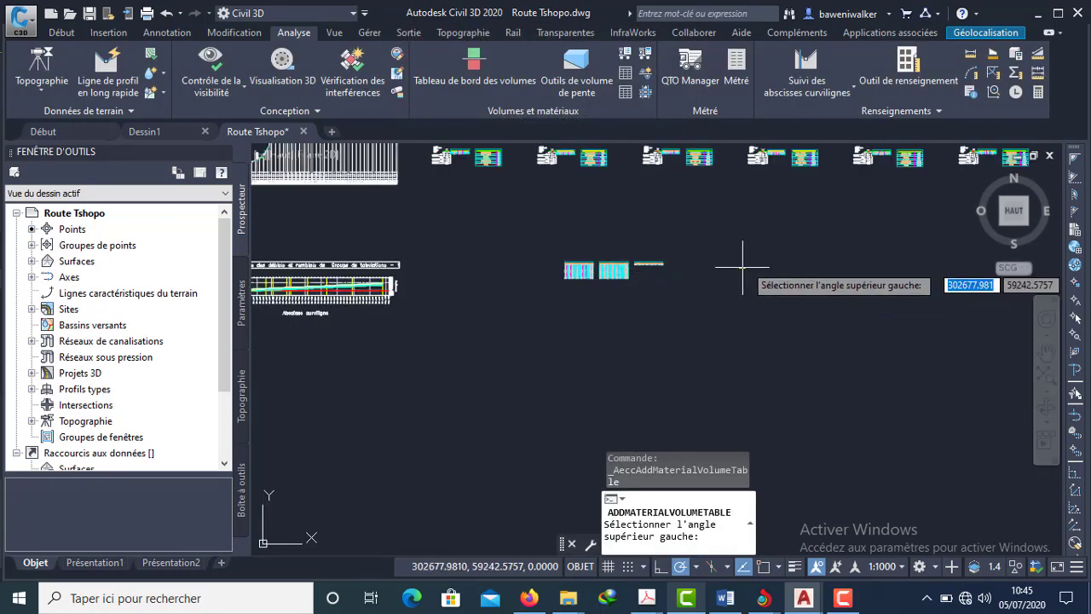
pyautogui.click(707, 265)
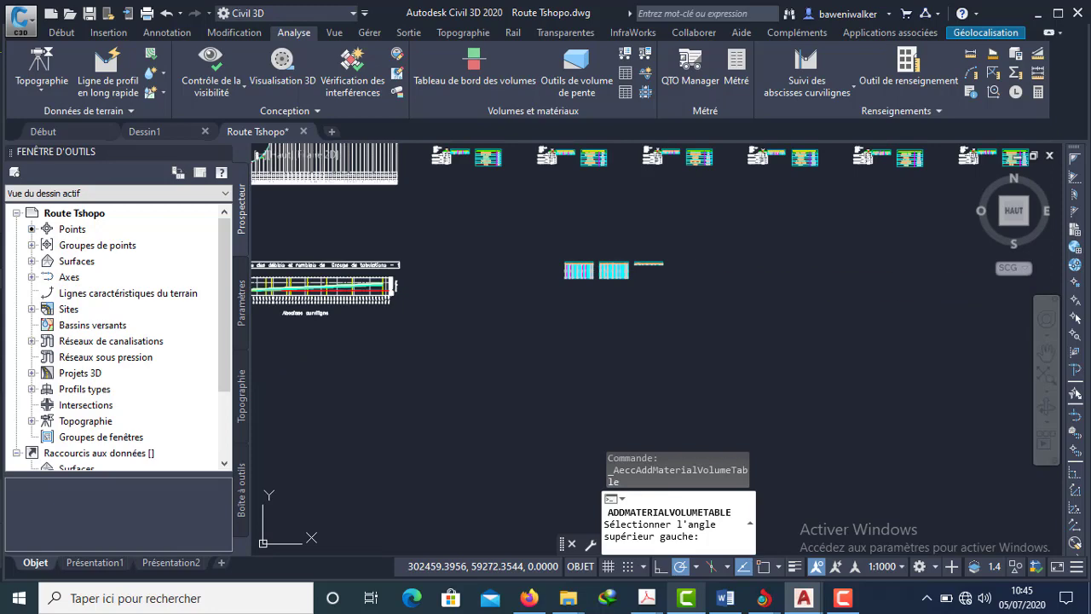
# Examine the area, volume and cumulative volume columns of the Roulement tables through to the final station 980.80
pyautogui.scroll(3, 750, 267)
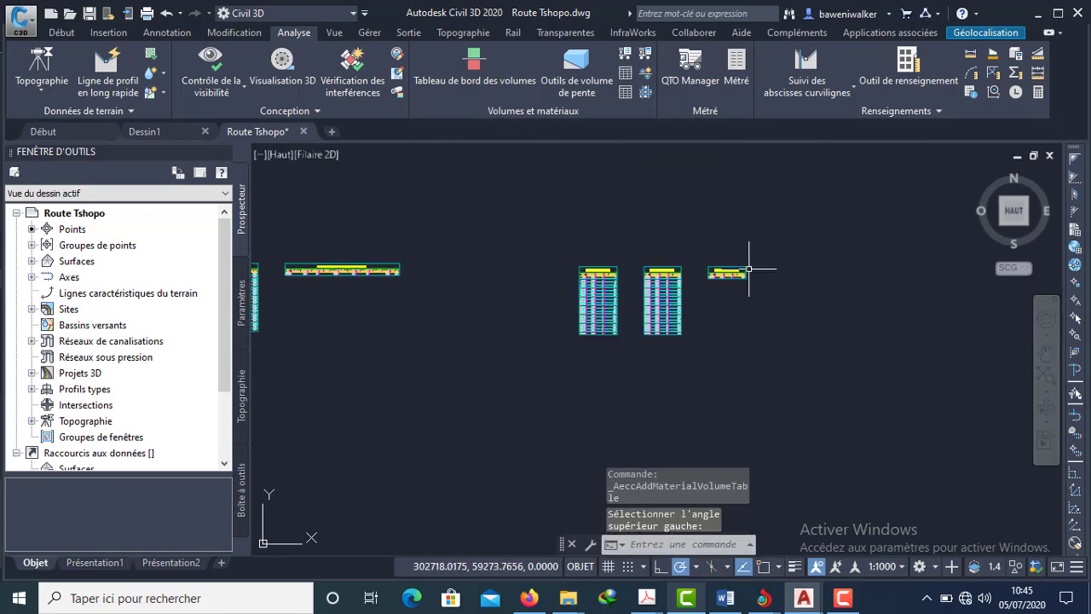
pyautogui.scroll(2, 712, 295)
pyautogui.moveTo(673, 291); pyautogui.dragTo(804, 298, button='middle')
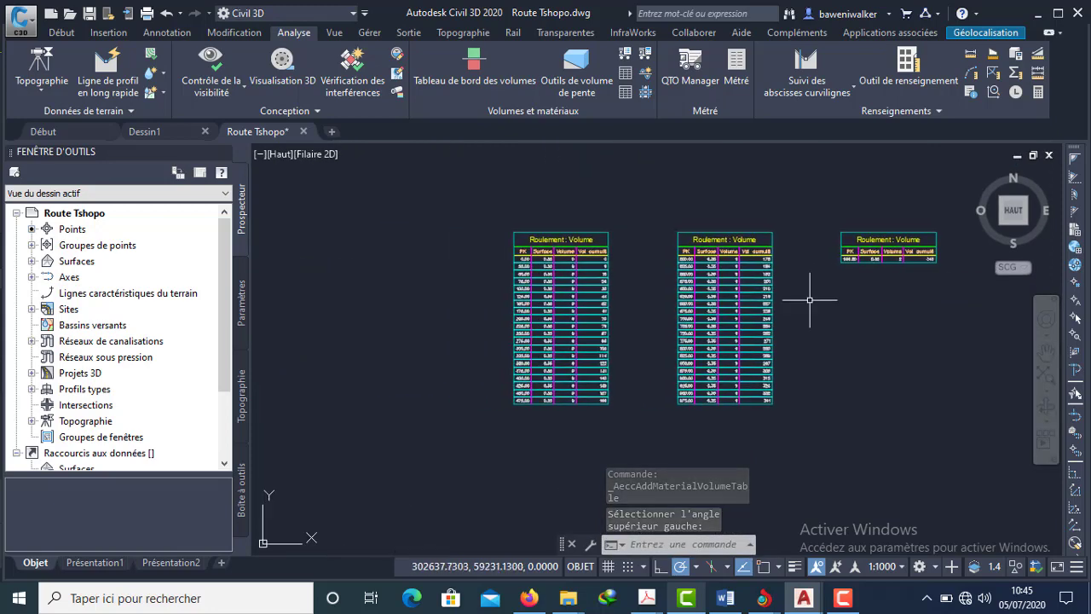
pyautogui.scroll(6, 622, 274)
pyautogui.scroll(-2, 622, 274)
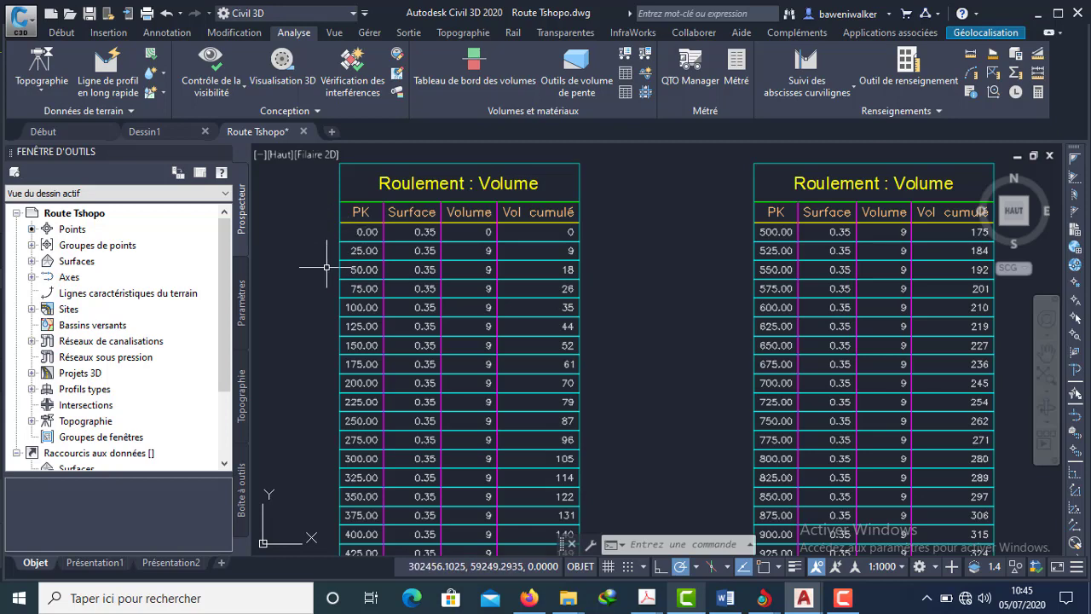
pyautogui.moveTo(816, 321); pyautogui.dragTo(452, 299, button='middle')
pyautogui.scroll(-2, 635, 291)
pyautogui.scroll(3, 740, 252)
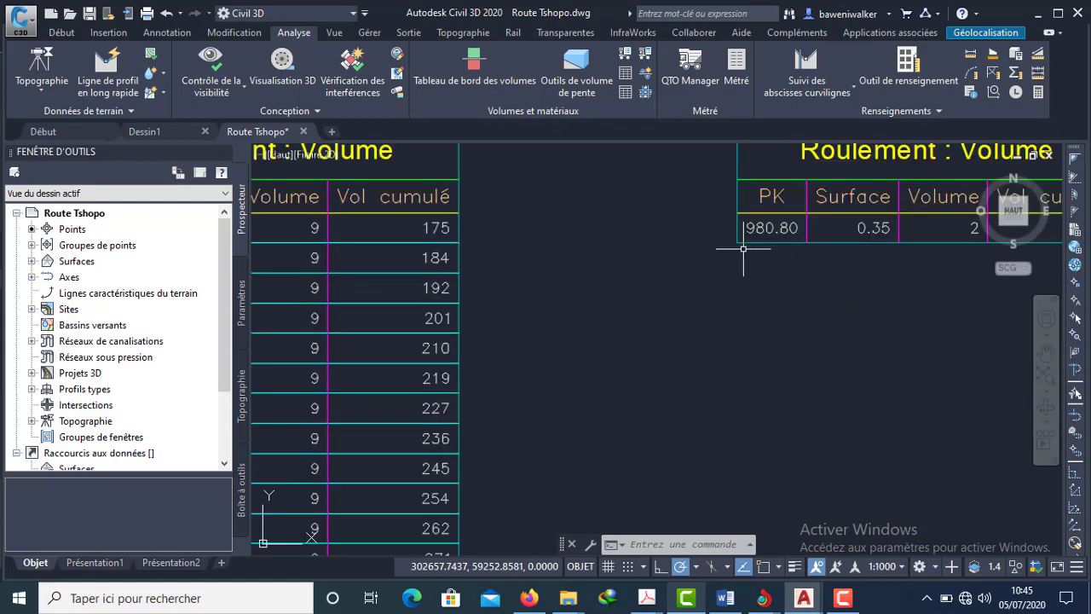
pyautogui.scroll(-3, 697, 296)
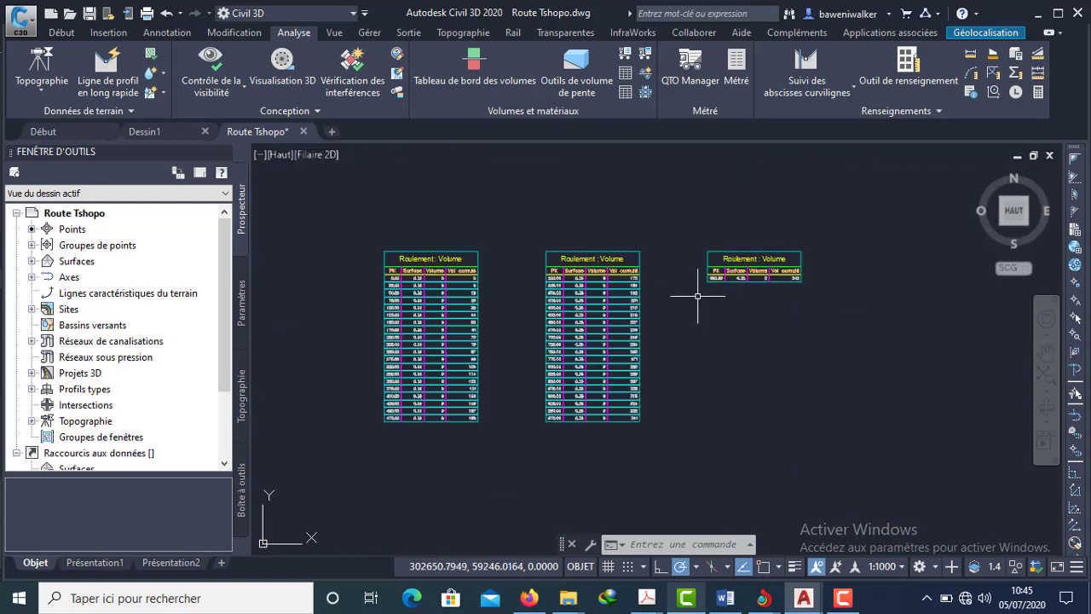
pyautogui.moveTo(703, 316); pyautogui.dragTo(713, 357, button='middle')
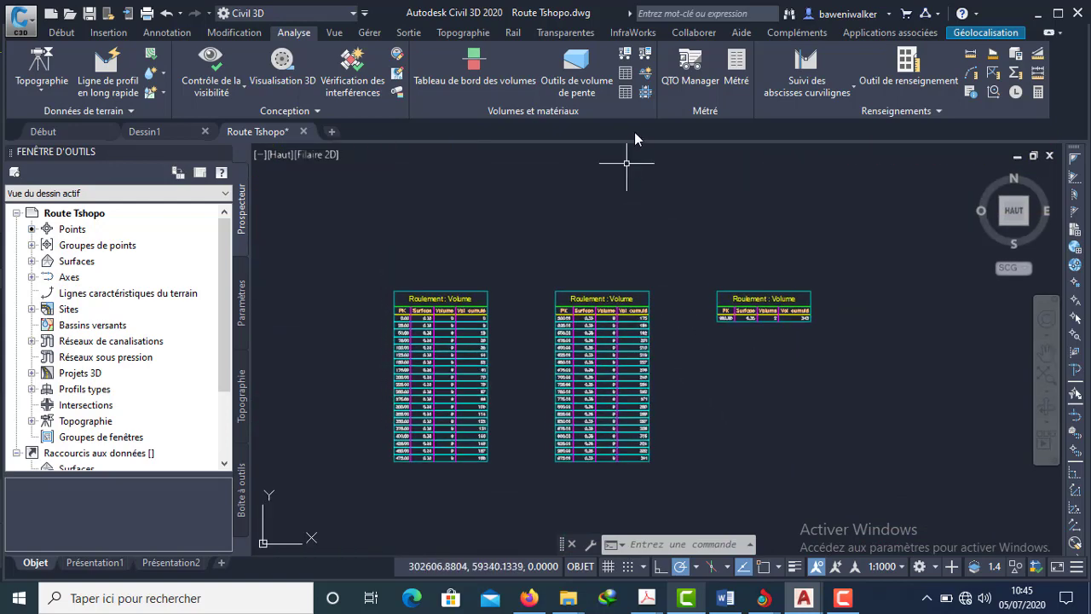
# Create a dynamic material volume table for Base from Liste des matériaux - (1) in the Standard style, placed beside the Roulement tables
pyautogui.click(625, 92)
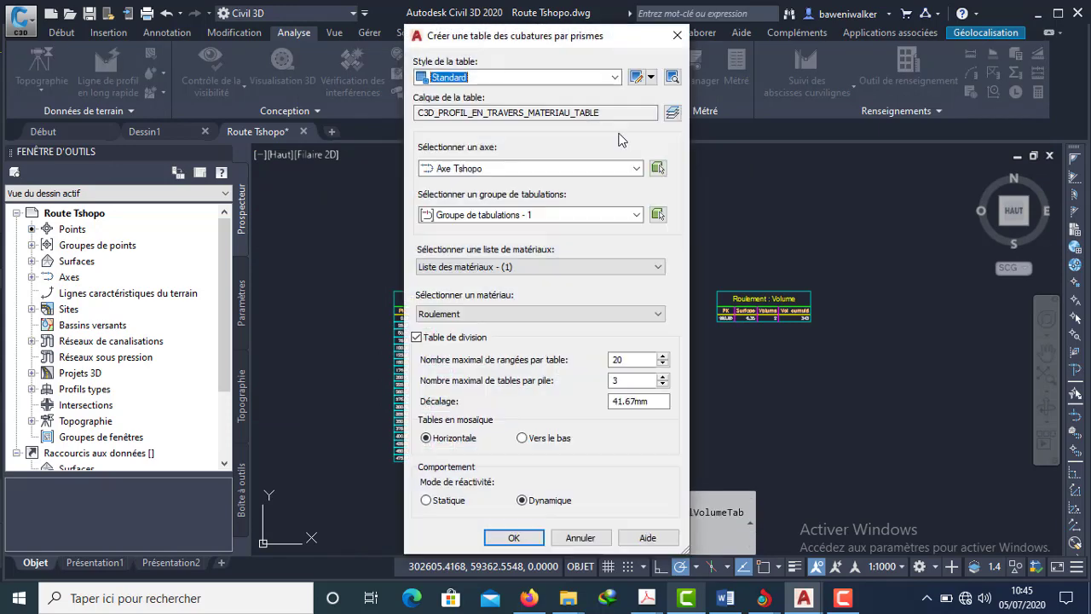
pyautogui.click(614, 77)
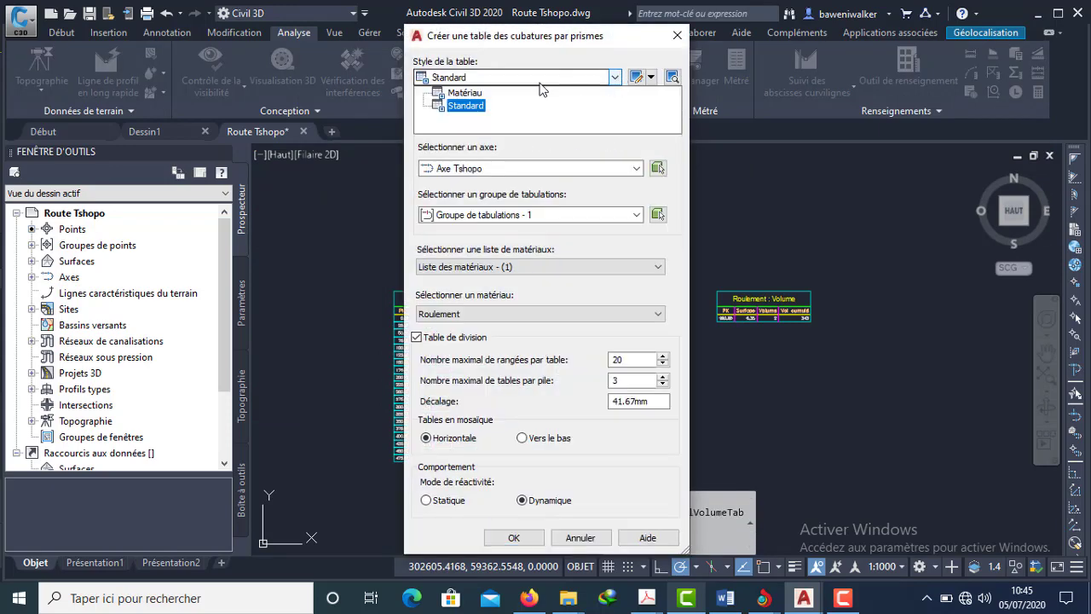
pyautogui.click(527, 80)
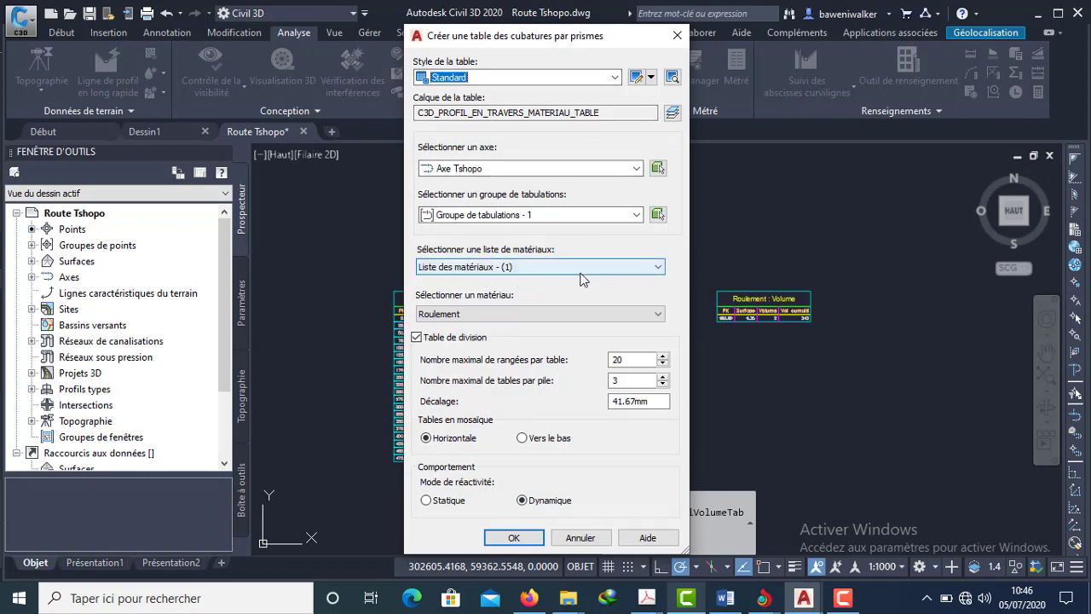
pyautogui.click(584, 315)
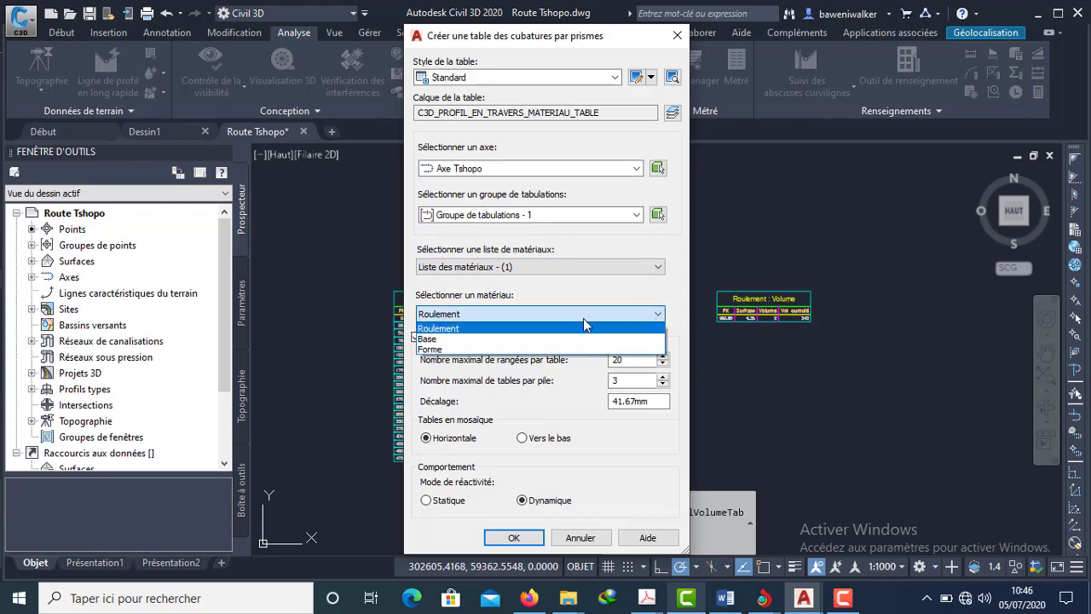
pyautogui.click(482, 339)
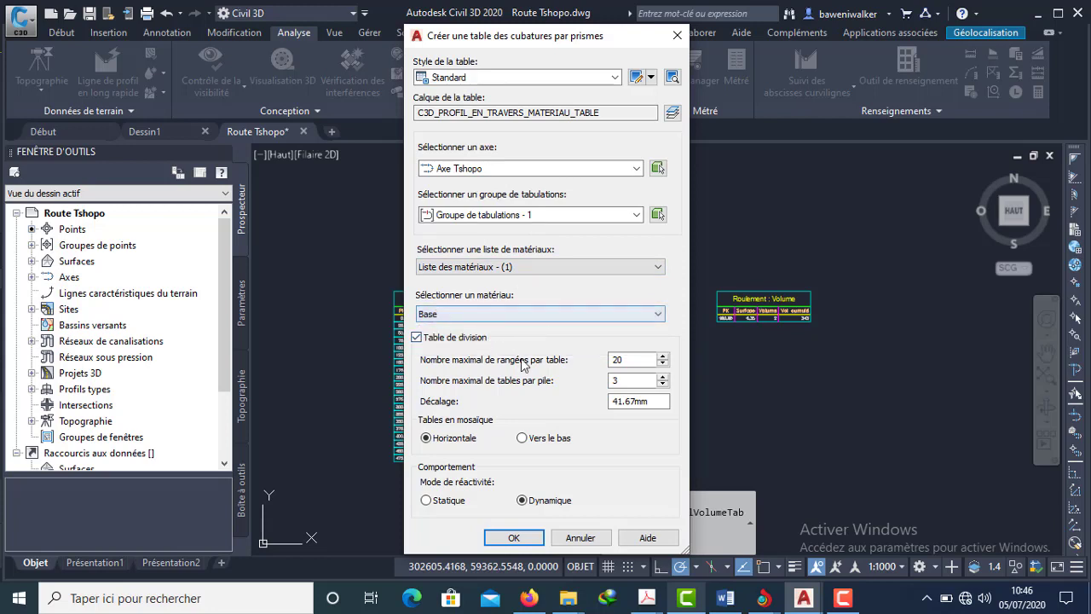
pyautogui.click(517, 538)
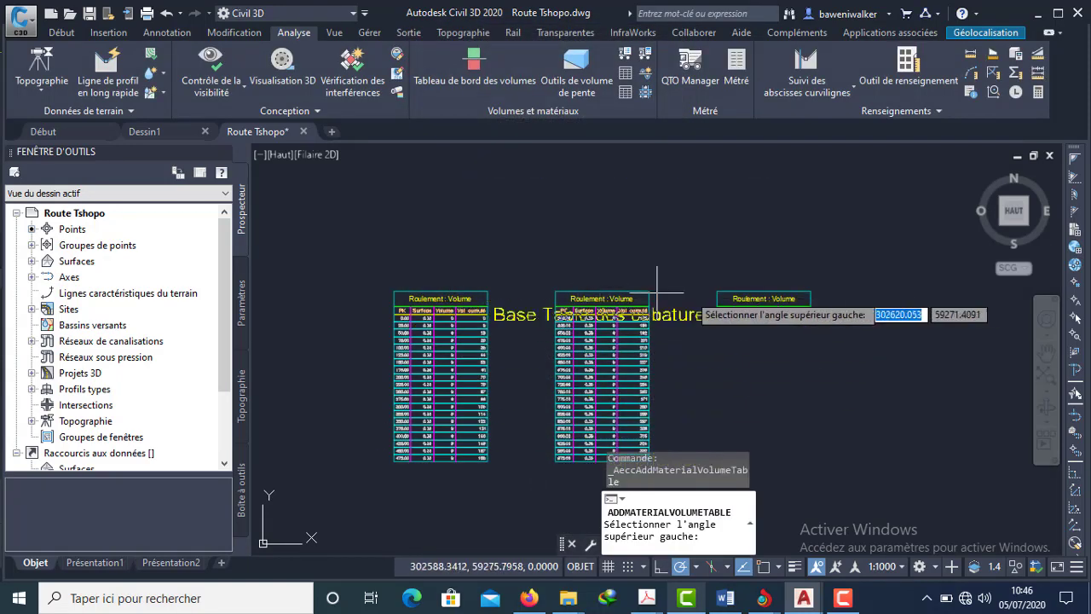
pyautogui.scroll(-2, 658, 294)
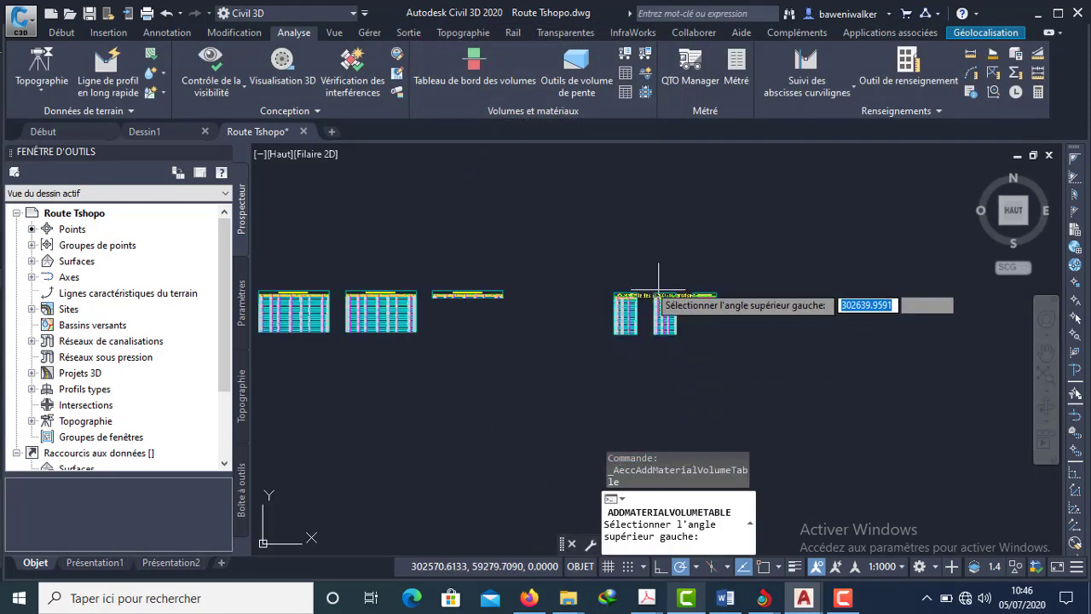
pyautogui.click(807, 288)
# Compare the size and layout of the Base tables with the Roulement and total volume tables
pyautogui.moveTo(876, 346); pyautogui.dragTo(634, 313, button='middle')
pyautogui.scroll(-2, 649, 311)
pyautogui.scroll(2, 794, 337)
pyautogui.moveTo(795, 333); pyautogui.dragTo(793, 332, button='middle')
pyautogui.scroll(-3, 543, 294)
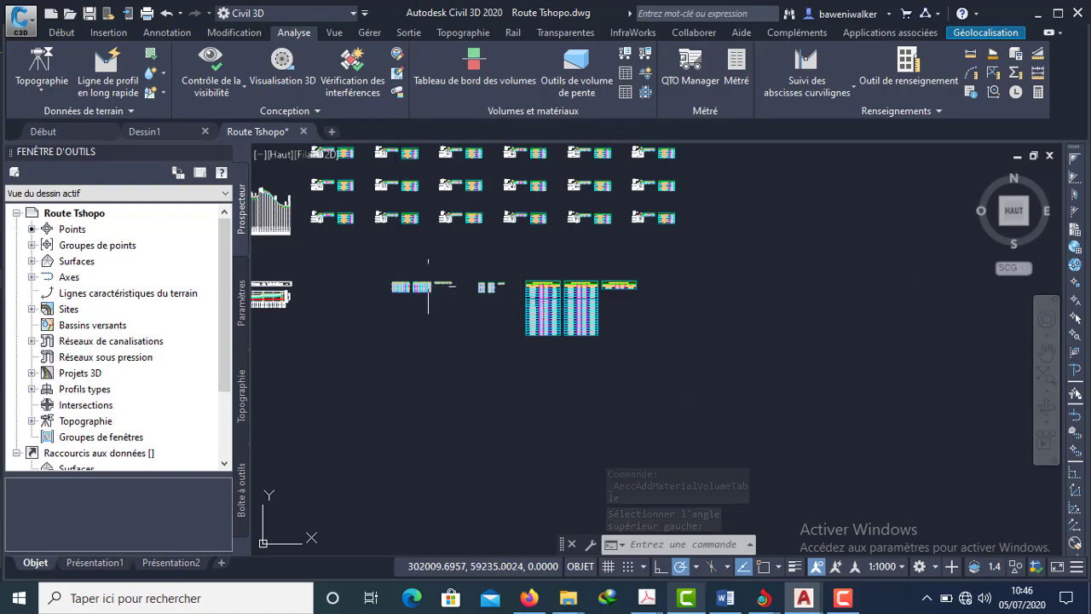
pyautogui.scroll(3, 430, 287)
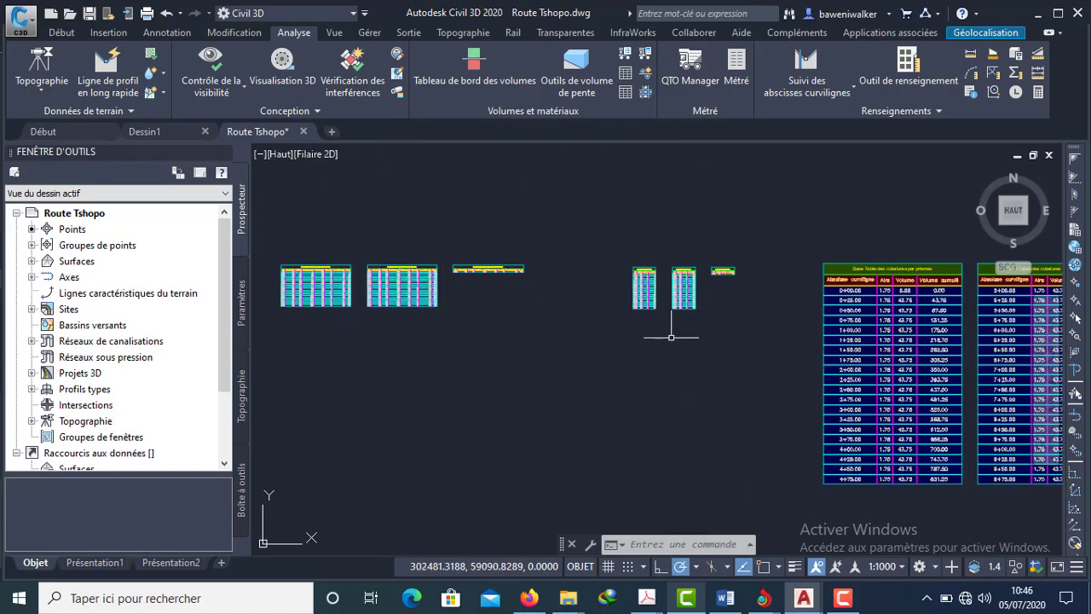
# Examine the stations, areas, volumes and cumulative volumes in the Base tables through to the final station 9+80.80
pyautogui.moveTo(875, 329); pyautogui.dragTo(603, 254, button='middle')
pyautogui.scroll(2, 488, 244)
pyautogui.scroll(2, 532, 293)
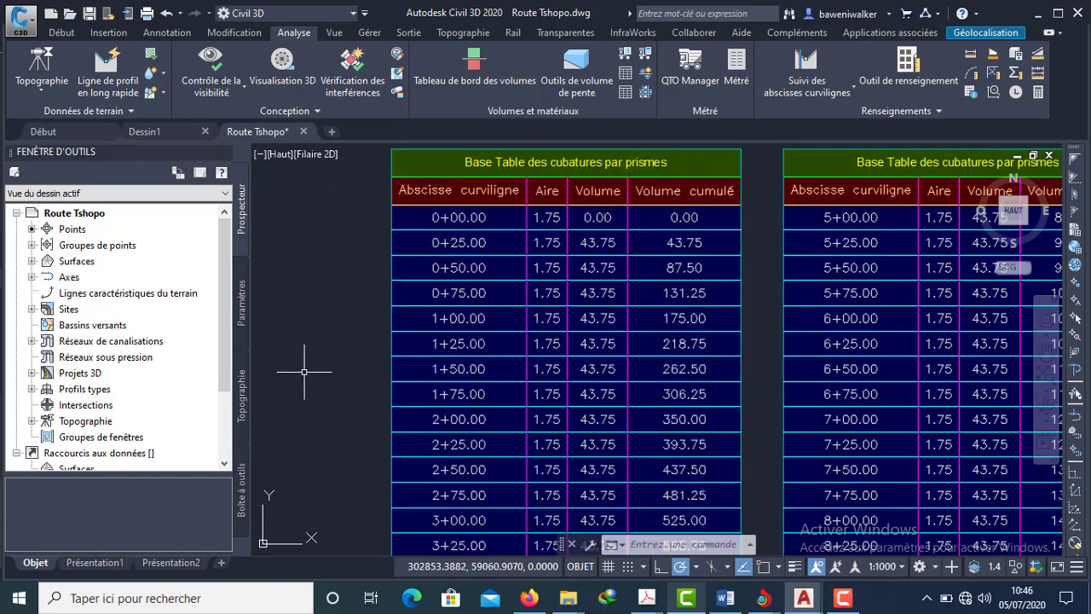
pyautogui.scroll(-2, 305, 373)
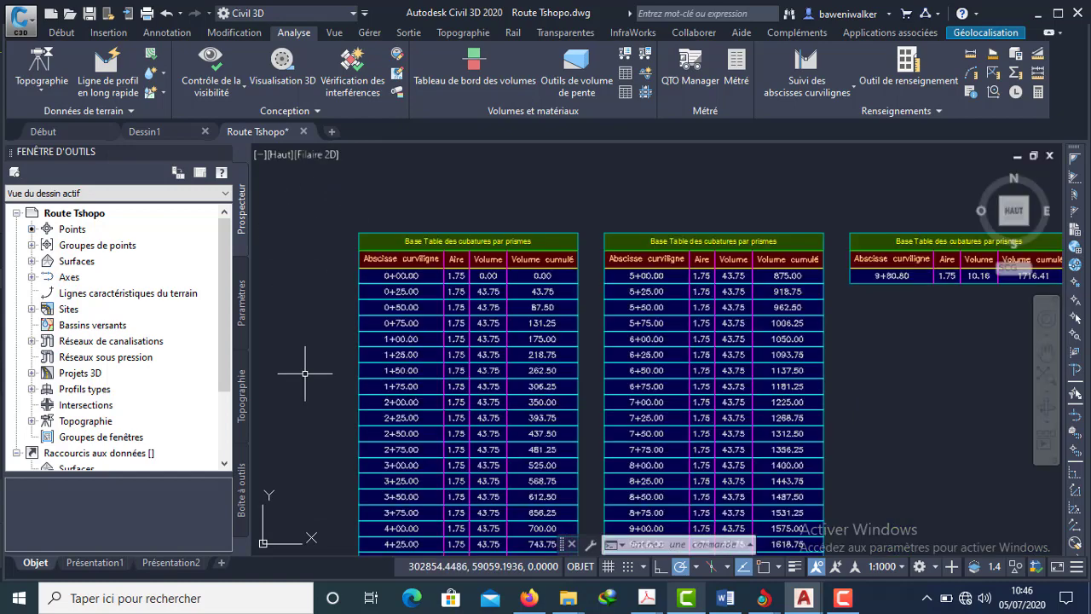
pyautogui.moveTo(307, 373); pyautogui.dragTo(378, 334, button='middle')
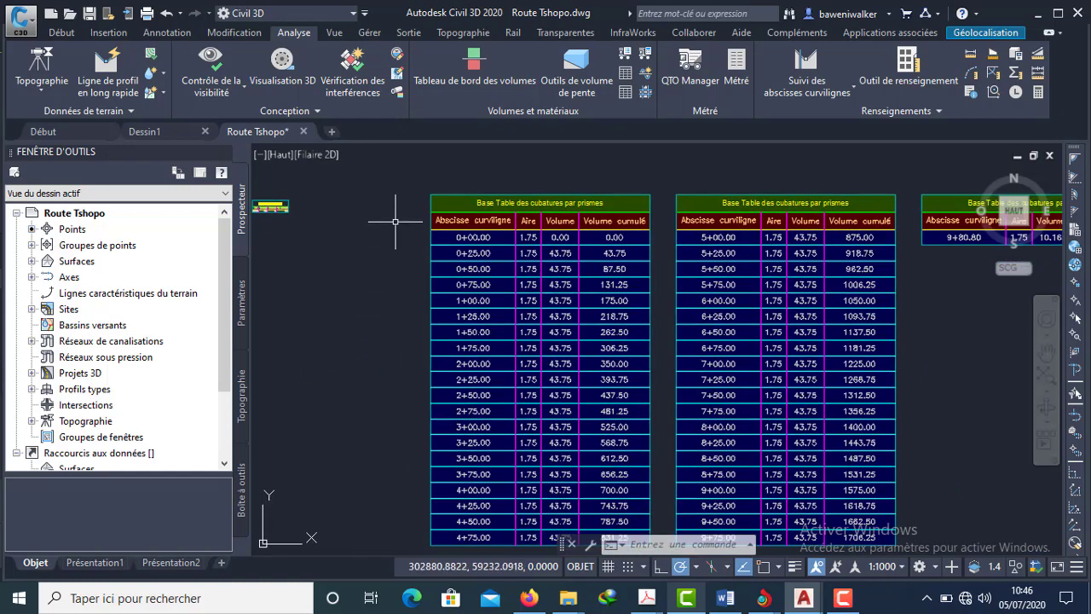
pyautogui.scroll(2, 509, 204)
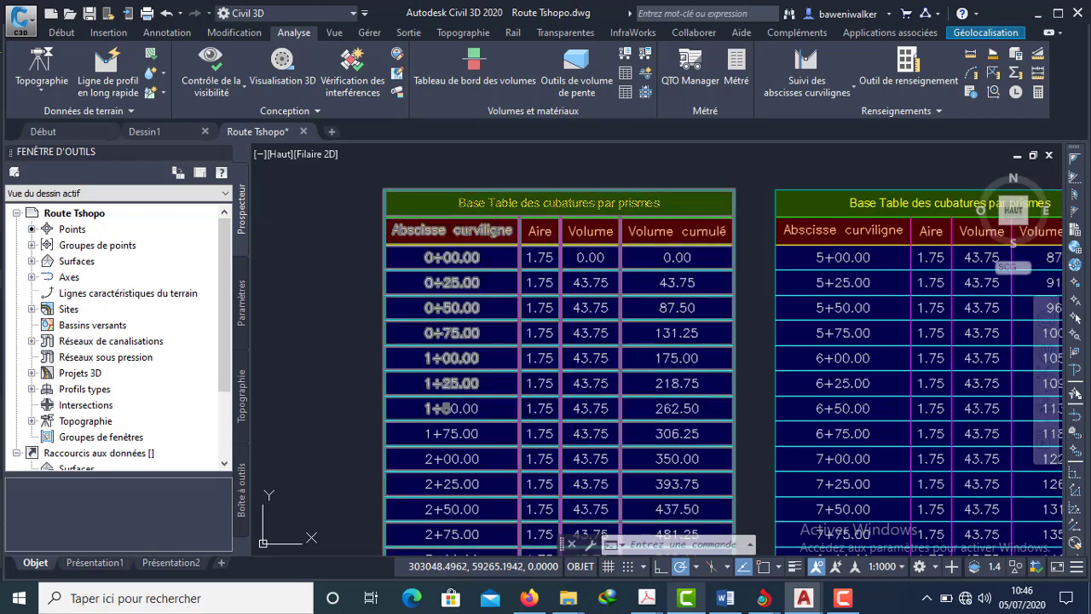
pyautogui.scroll(-4, 409, 204)
pyautogui.scroll(2, 468, 247)
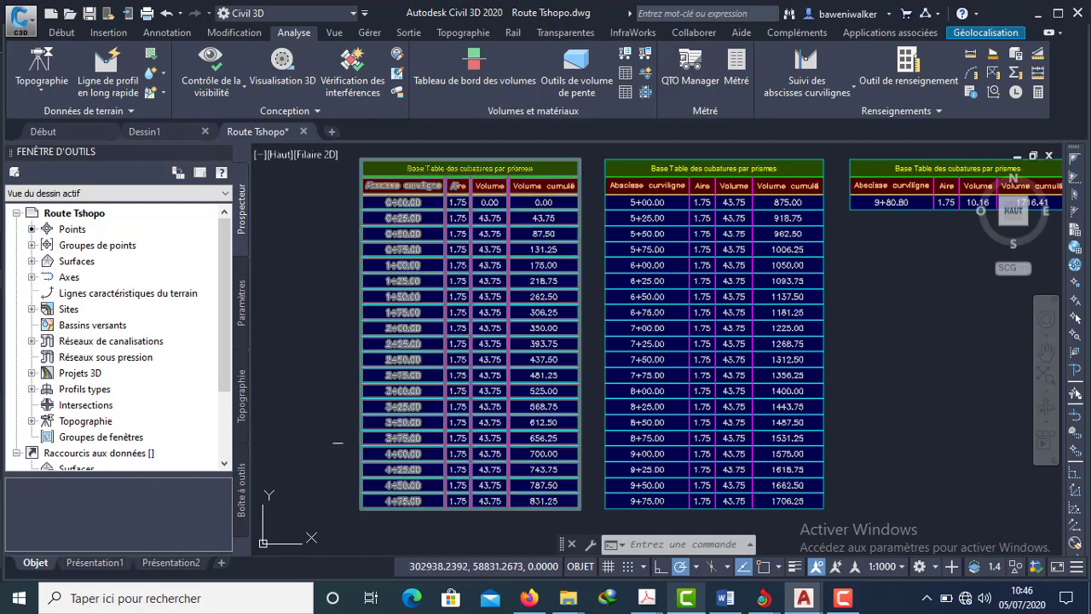
pyautogui.scroll(-2, 670, 471)
pyautogui.scroll(3, 895, 318)
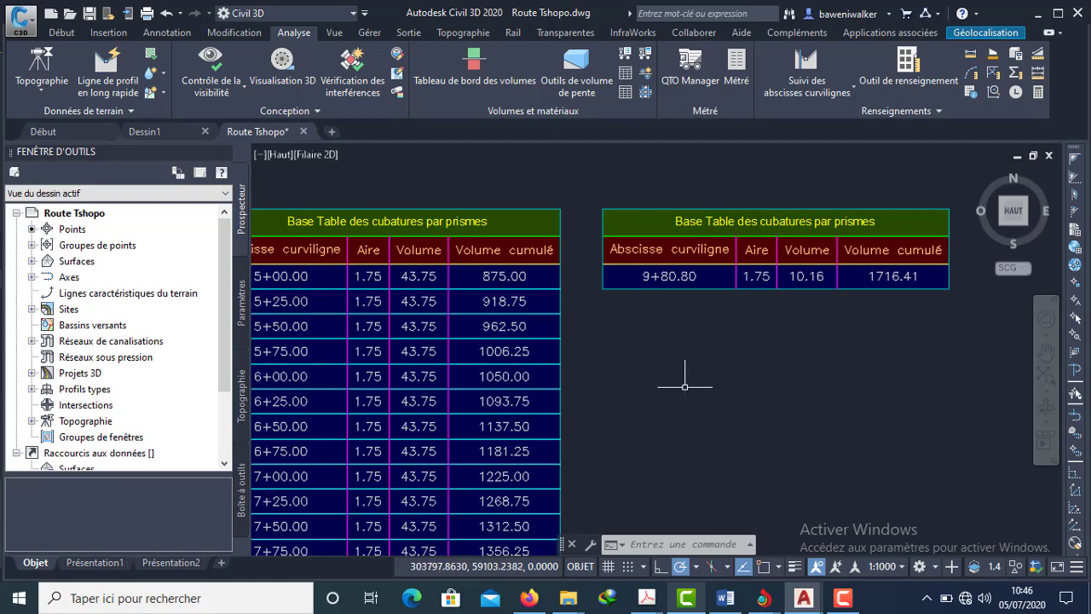
# Create a dynamic material volume table for Forme from Liste des matériaux - (1) in the Standard style, placed beside the Base tables
pyautogui.scroll(-5, 683, 391)
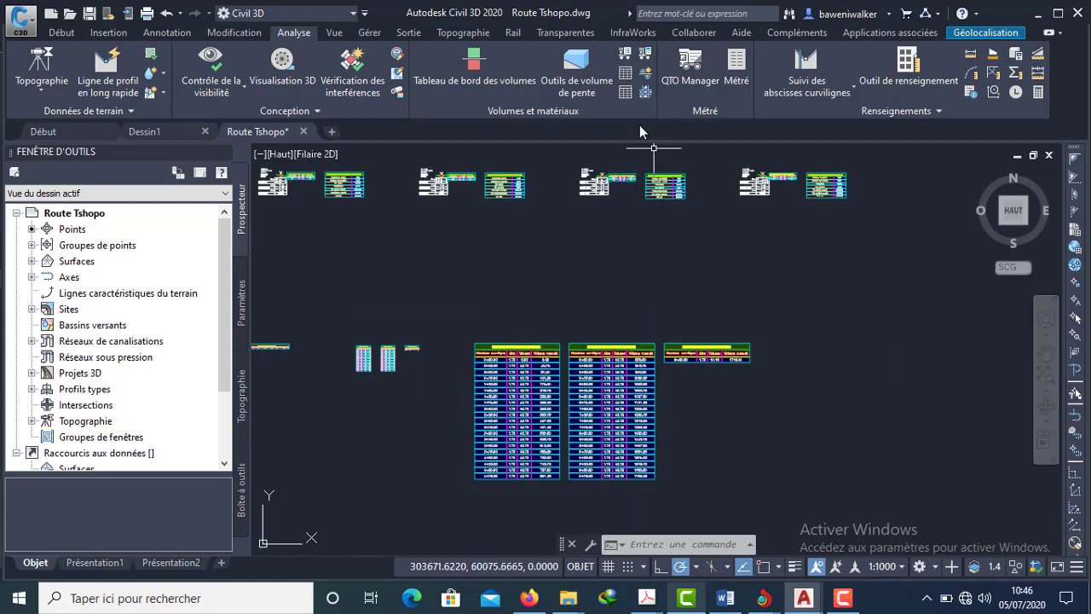
pyautogui.click(626, 93)
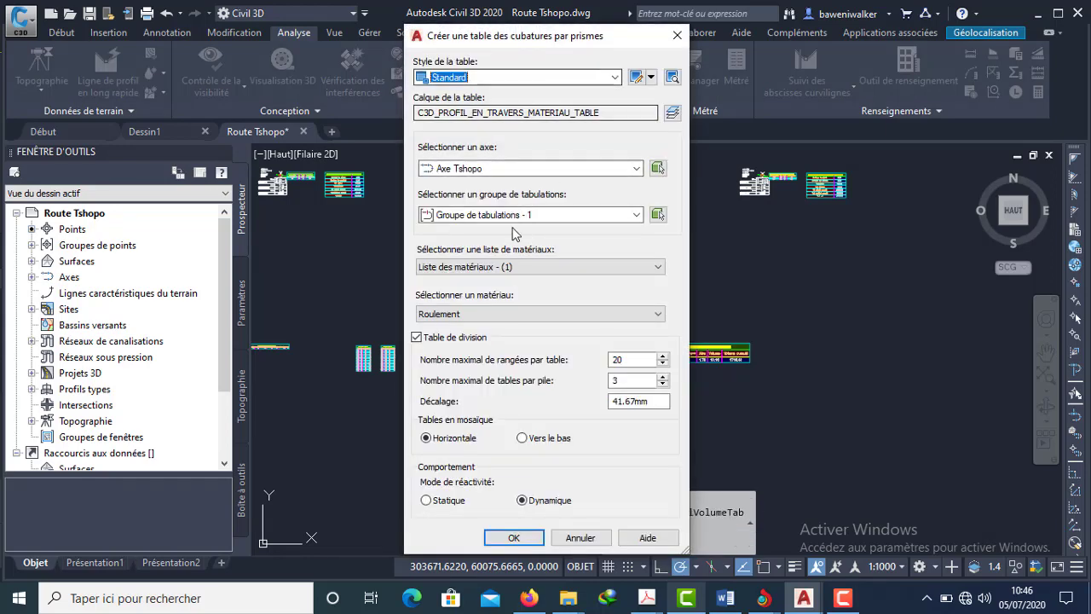
pyautogui.click(511, 314)
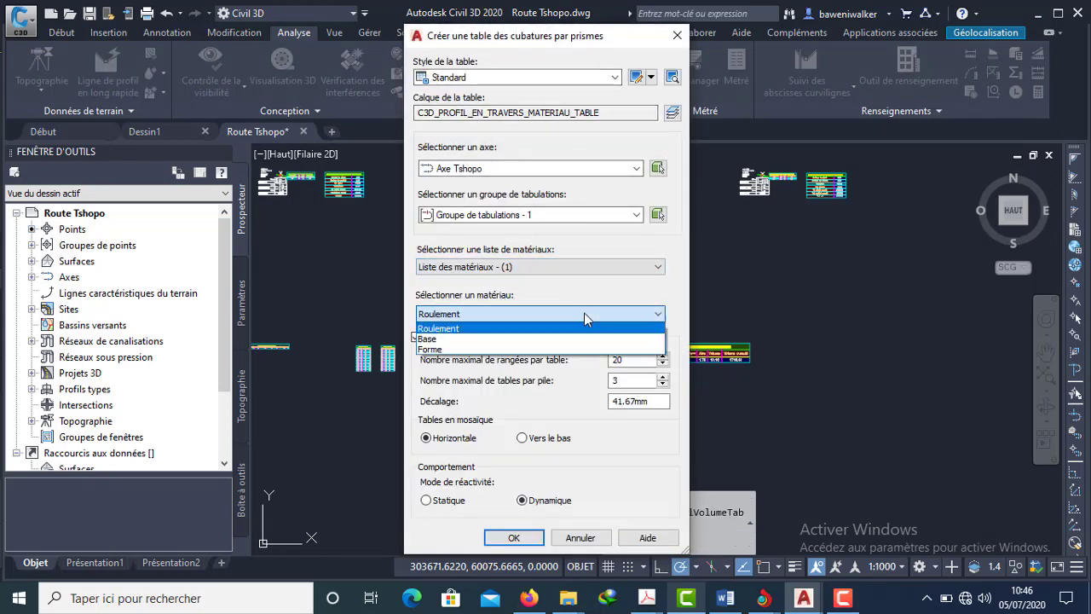
pyautogui.click(480, 349)
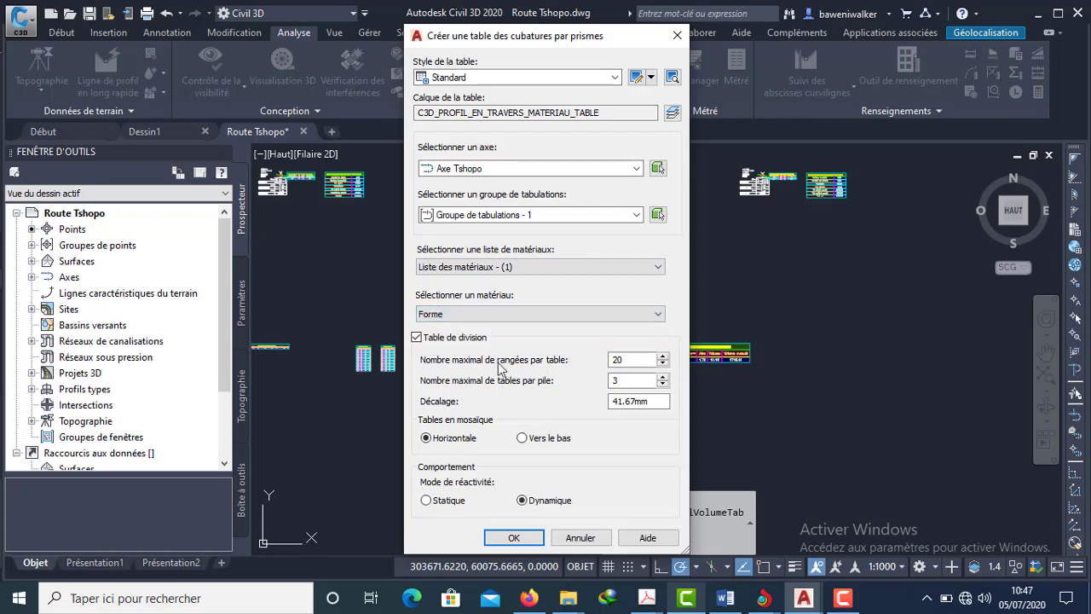
pyautogui.click(514, 538)
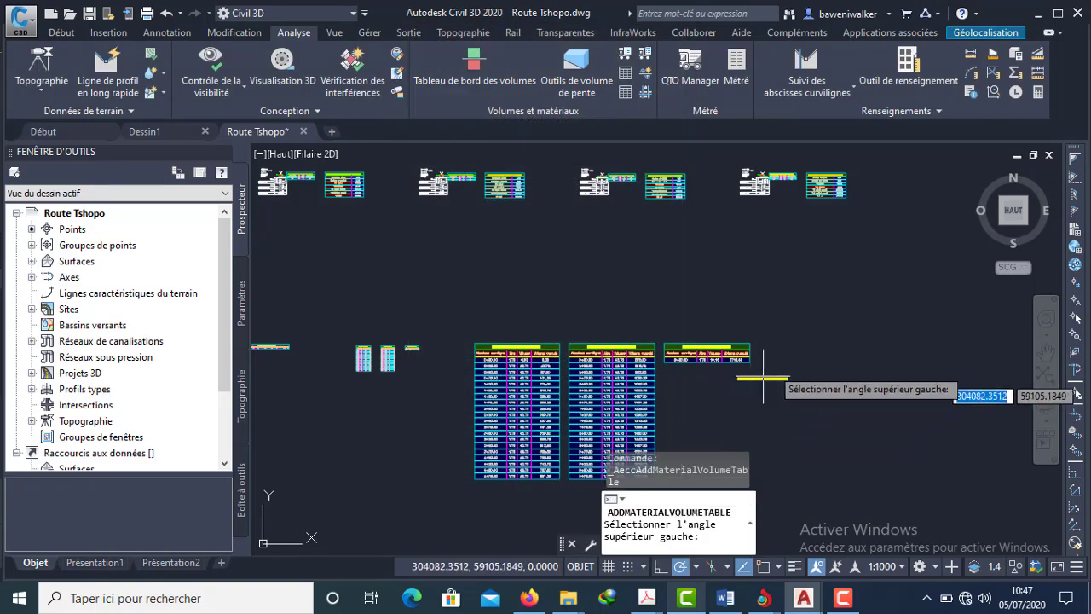
pyautogui.click(815, 345)
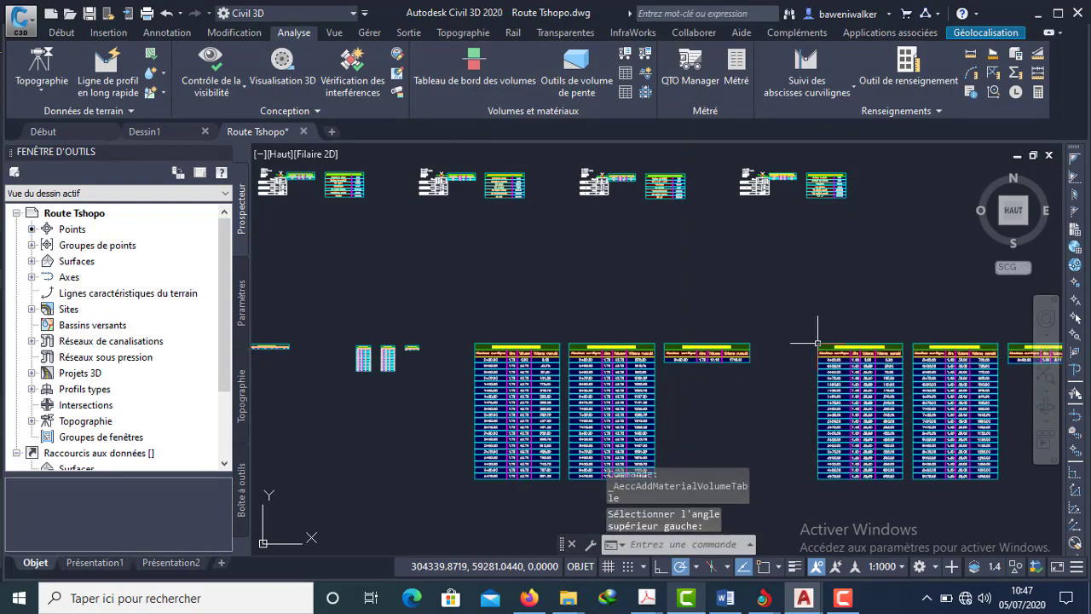
# Examine the stations, areas, volumes and cumulative volumes in the Forme tables through to the final station 9+80.80
pyautogui.scroll(5, 603, 333)
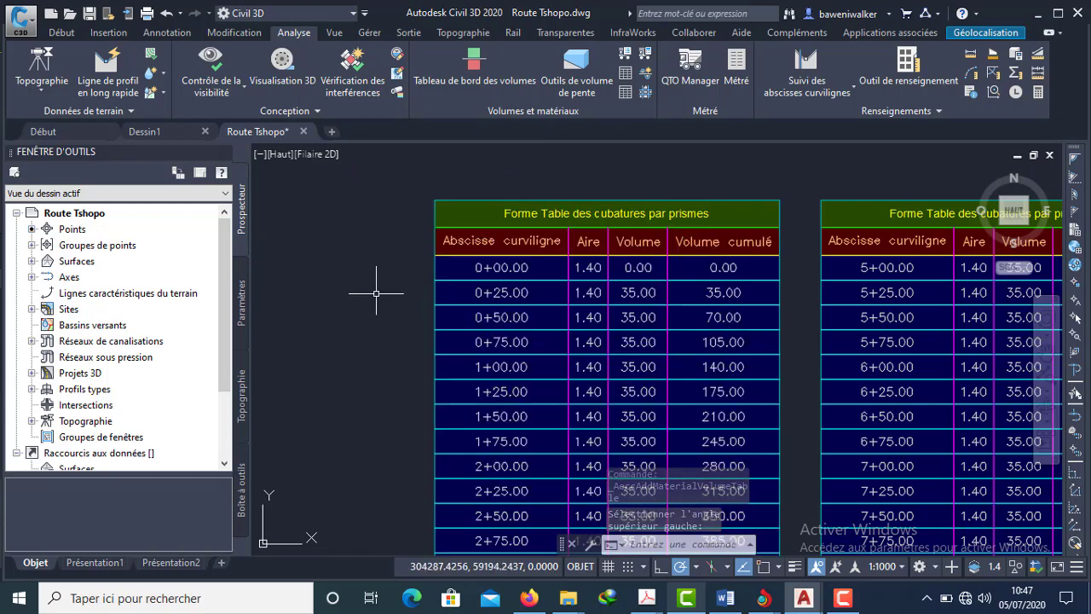
pyautogui.moveTo(380, 407); pyautogui.dragTo(418, 284, button='middle')
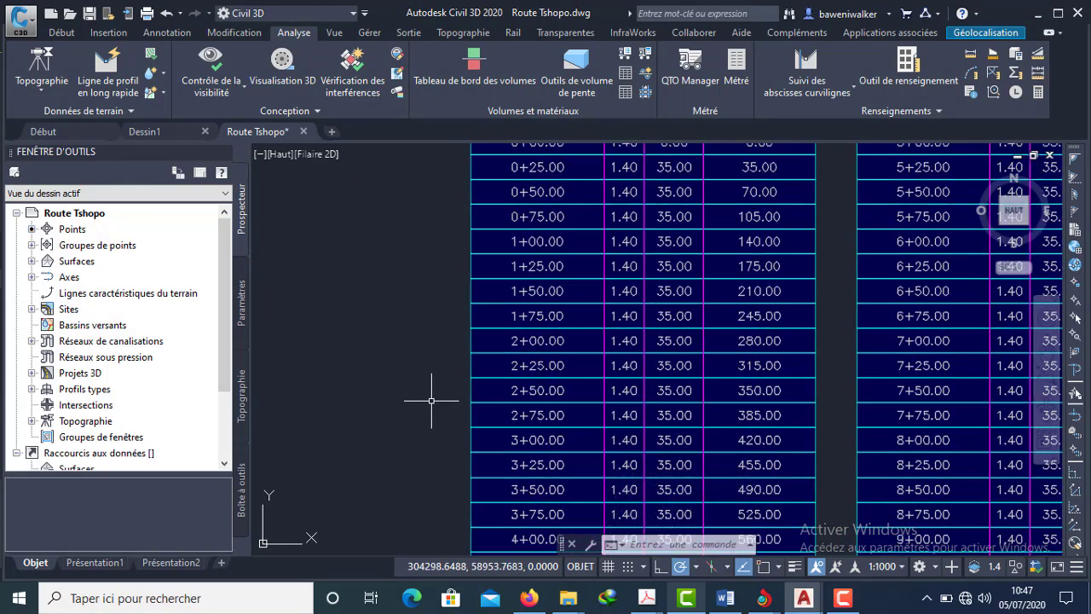
pyautogui.scroll(-3, 689, 399)
pyautogui.moveTo(938, 341); pyautogui.dragTo(750, 344, button='middle')
pyautogui.scroll(2, 468, 336)
pyautogui.scroll(5, 467, 337)
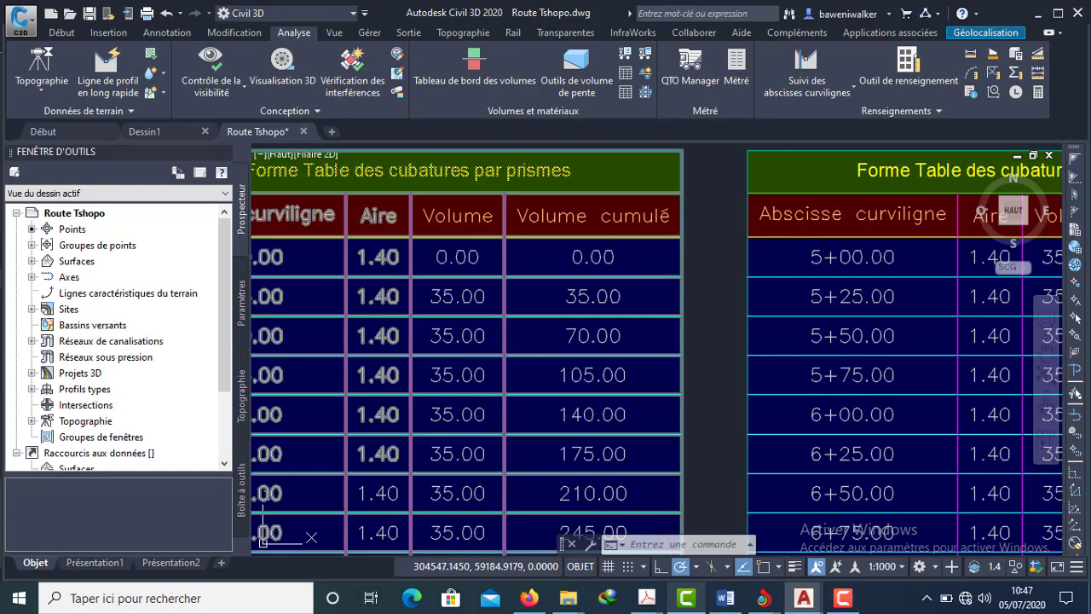
pyautogui.scroll(-5, 550, 271)
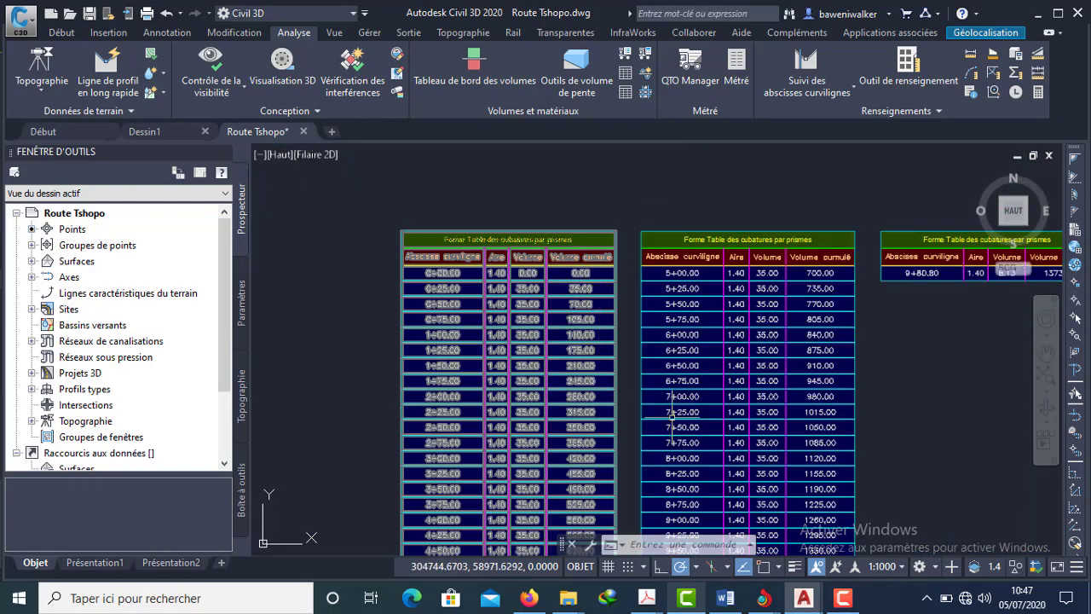
pyautogui.moveTo(902, 320); pyautogui.dragTo(610, 367, button='middle')
pyautogui.scroll(4, 739, 325)
pyautogui.scroll(2, 785, 327)
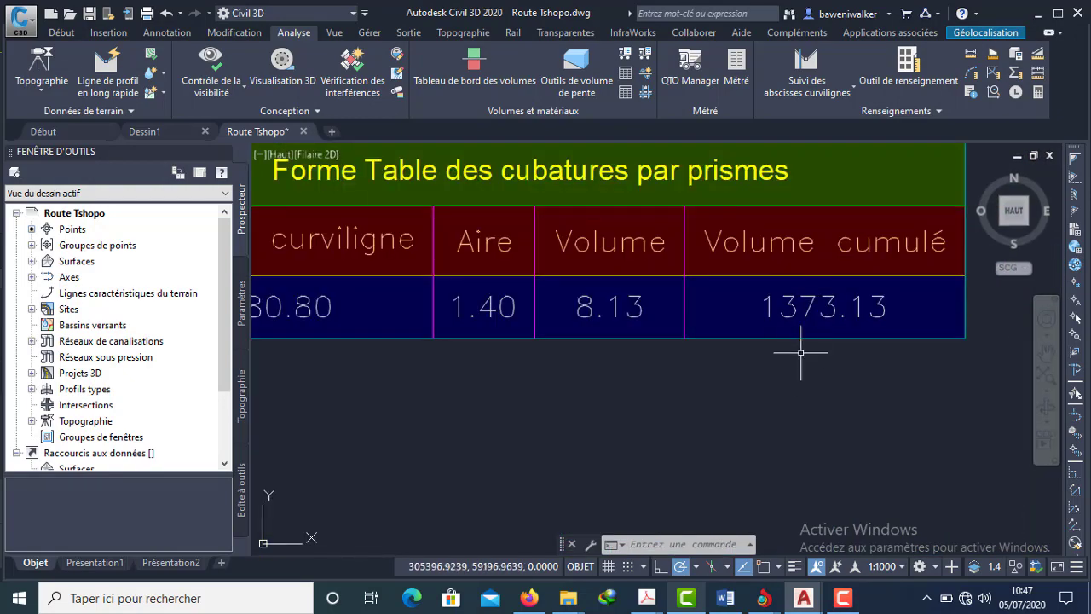
pyautogui.scroll(-8, 678, 394)
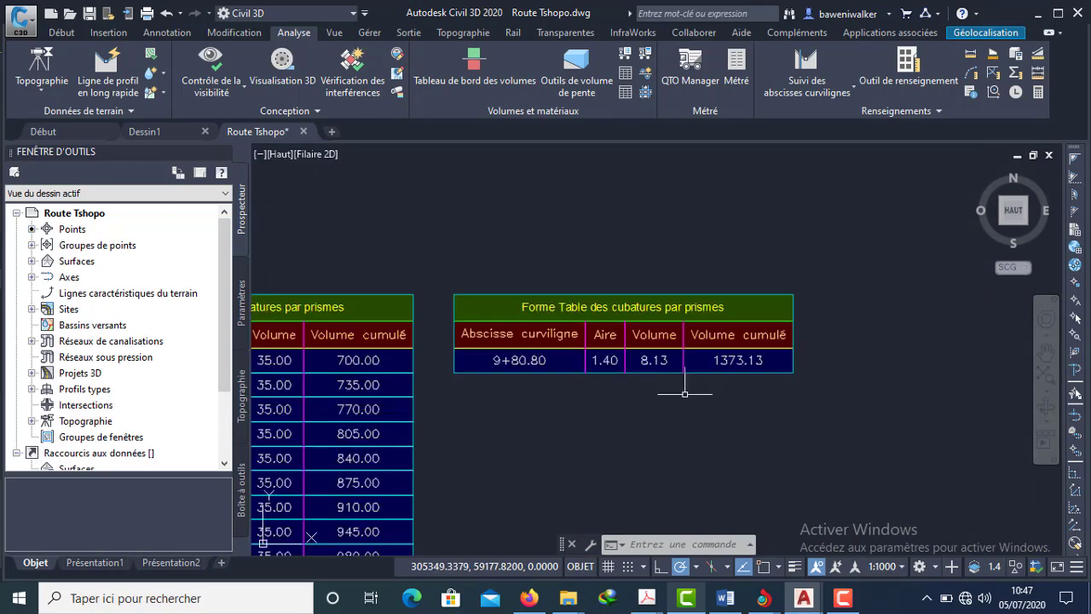
pyautogui.moveTo(638, 390); pyautogui.dragTo(737, 359, button='middle')
pyautogui.scroll(-6, 737, 359)
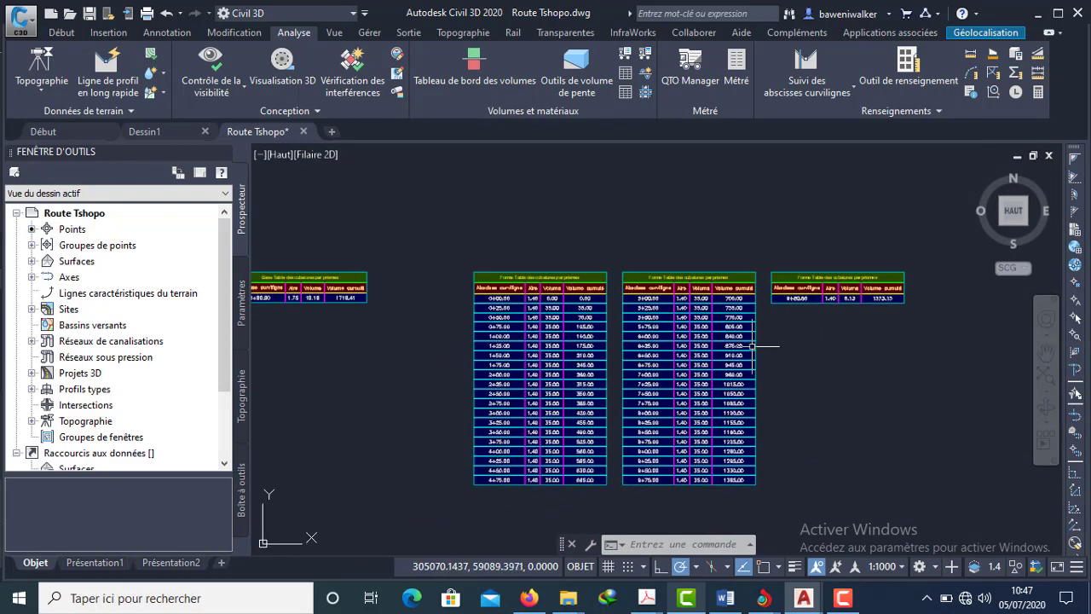
# Review the mass haul diagram and how the volume tables are arranged below the cross sections
pyautogui.moveTo(605, 397); pyautogui.dragTo(658, 397, button='middle')
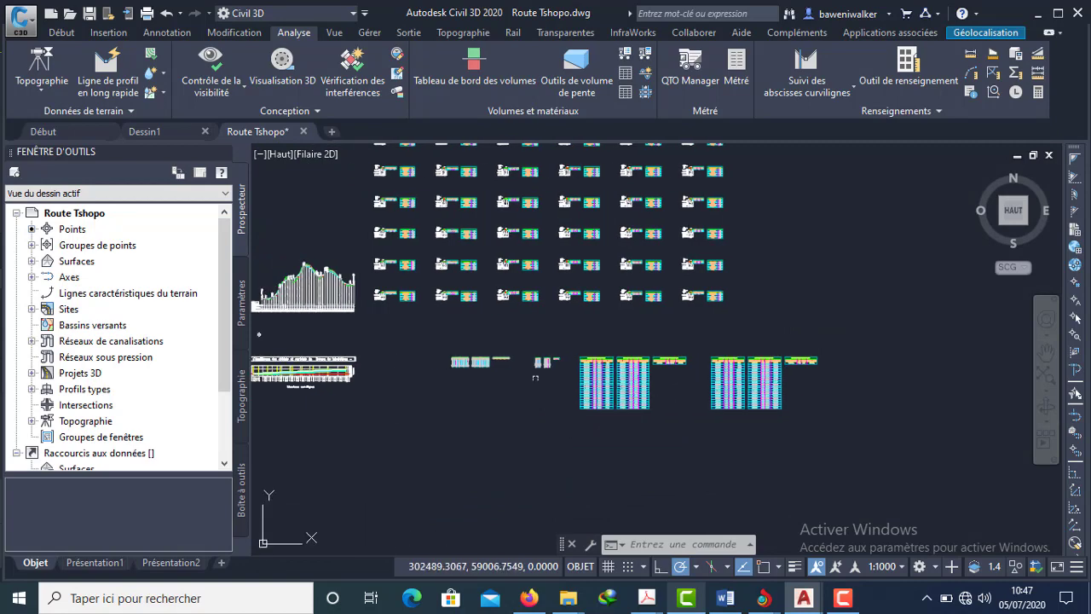
pyautogui.moveTo(383, 315); pyautogui.dragTo(512, 375, button='middle')
pyautogui.scroll(5, 407, 422)
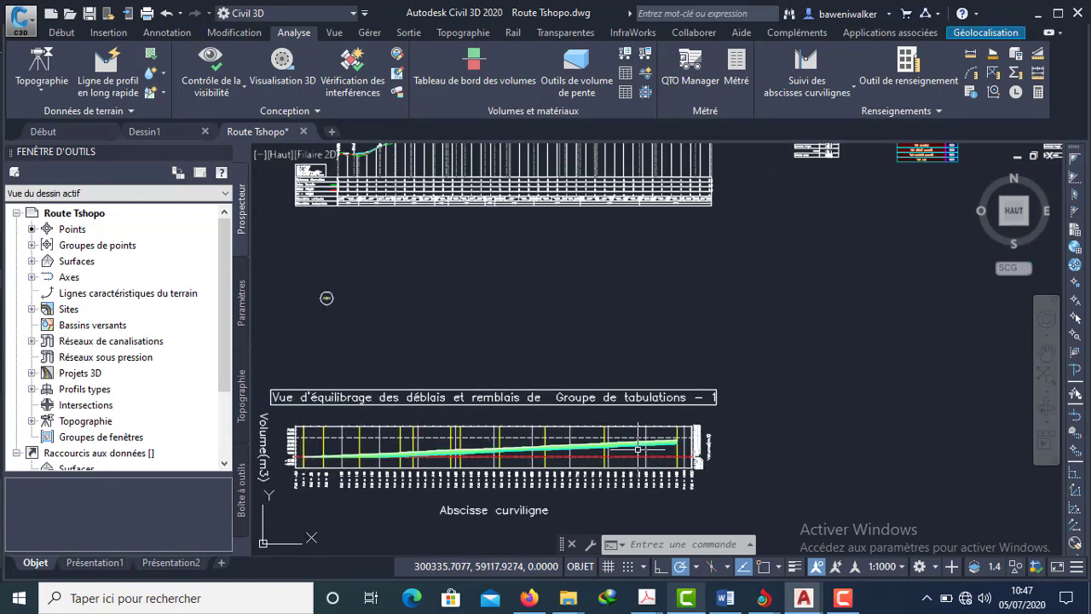
pyautogui.scroll(-4, 643, 349)
pyautogui.moveTo(769, 334); pyautogui.dragTo(630, 372, button='middle')
pyautogui.scroll(-2, 631, 372)
pyautogui.moveTo(740, 358); pyautogui.dragTo(645, 406, button='middle')
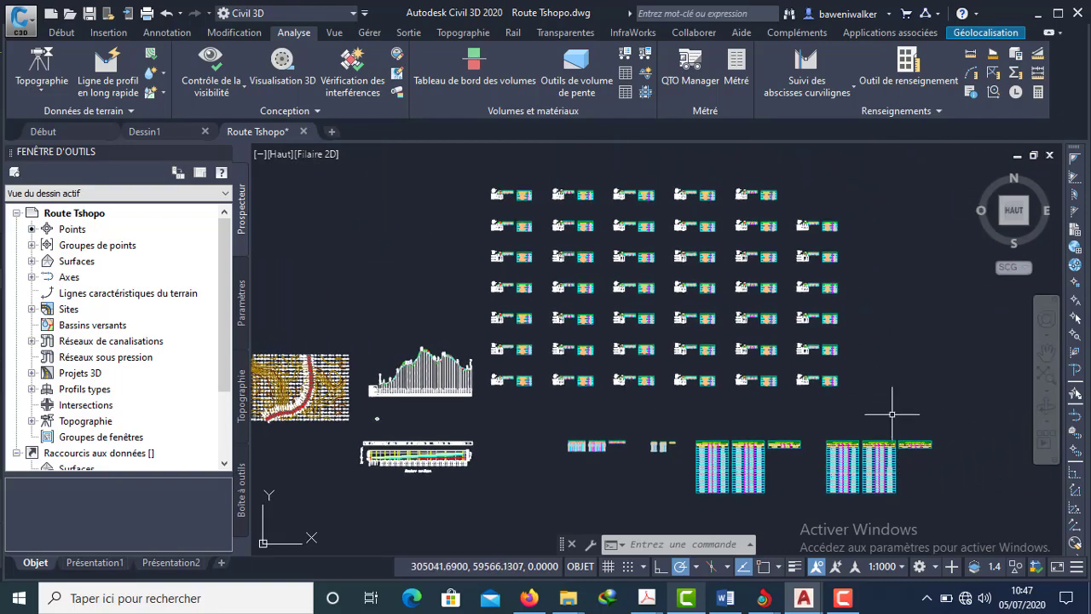
pyautogui.moveTo(850, 395); pyautogui.dragTo(855, 373, button='middle')
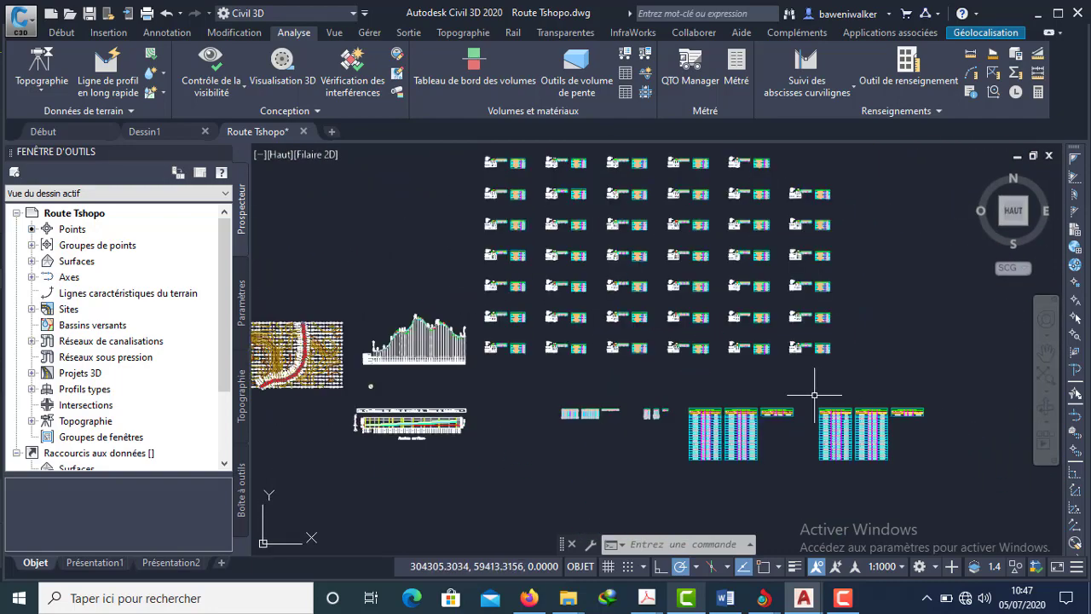
pyautogui.moveTo(688, 380)
pyautogui.mouseDown(button='middle')
pyautogui.moveTo(697, 401)
pyautogui.moveTo(746, 392)
pyautogui.moveTo(708, 397)
pyautogui.mouseUp(button='middle')
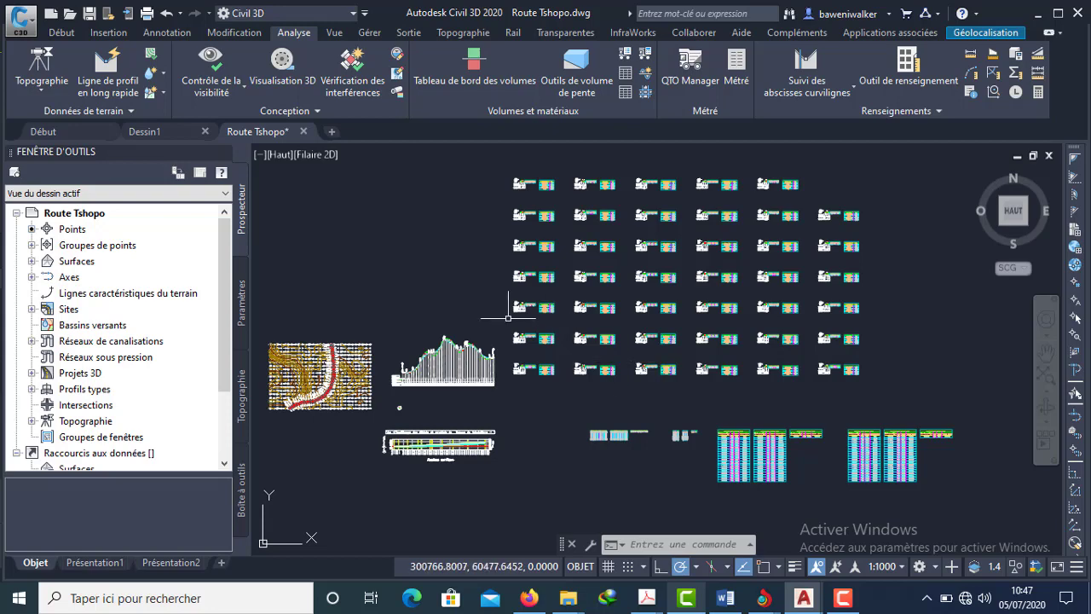
# Examine the longitudinal profile, road plan, mass haul diagram and material tables across the whole drawing
pyautogui.scroll(6, 425, 376)
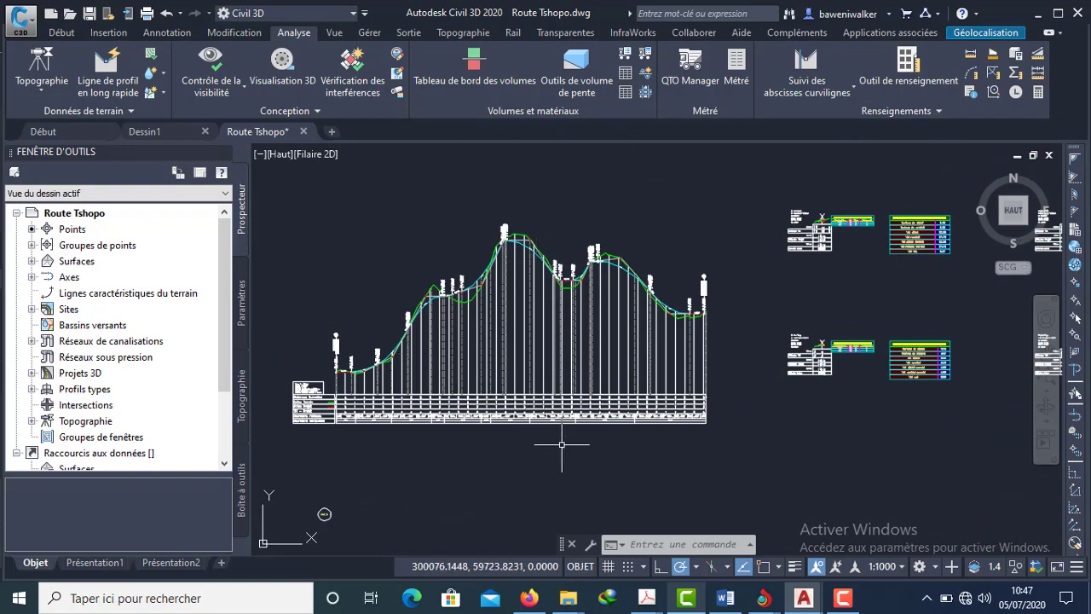
pyautogui.scroll(-5, 669, 362)
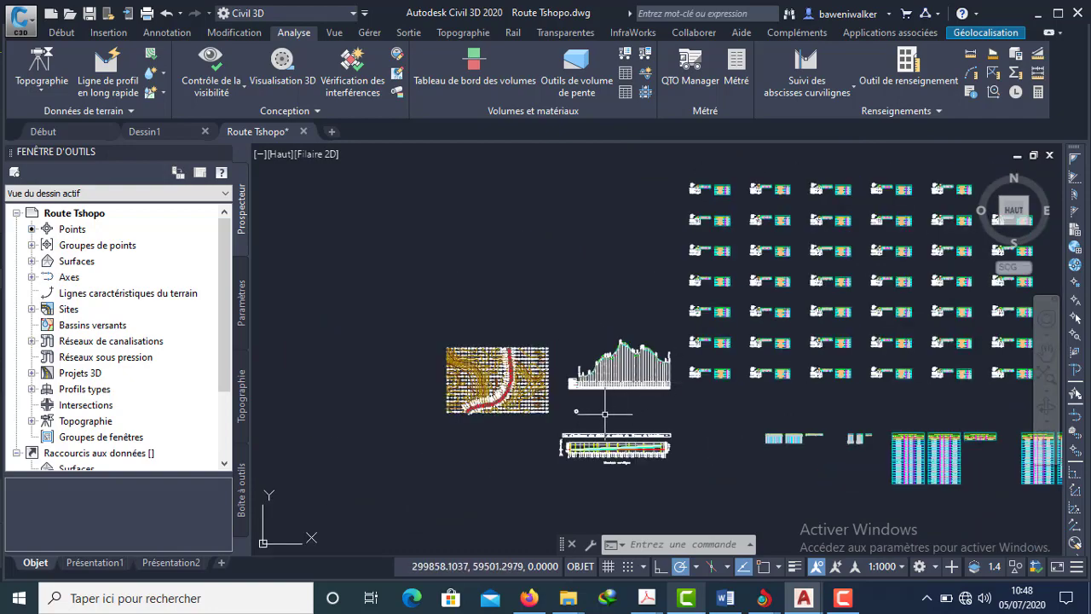
pyautogui.scroll(3, 682, 359)
pyautogui.scroll(-1, 692, 323)
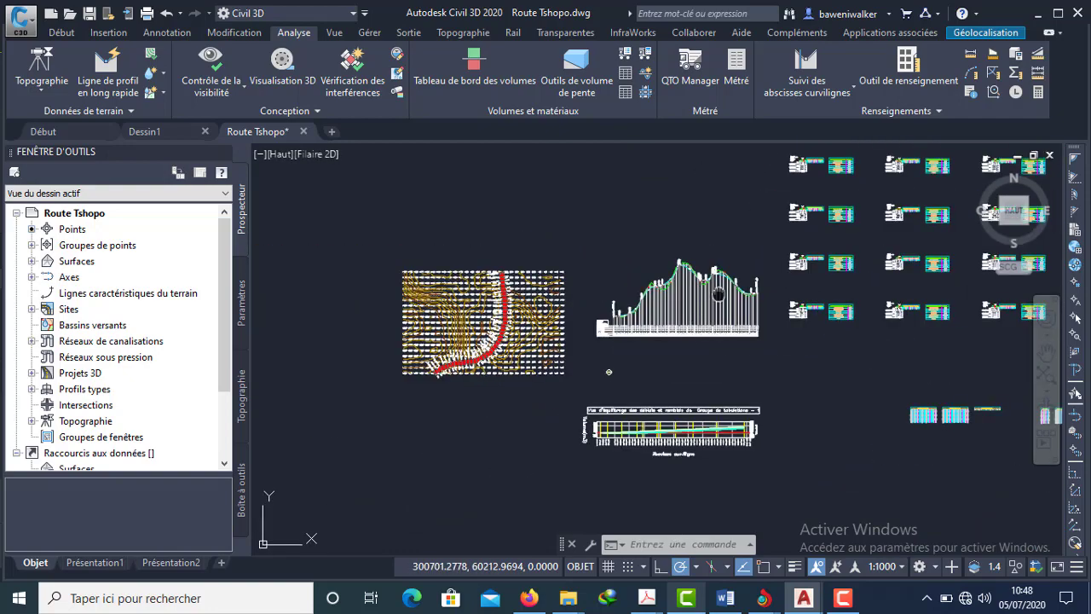
pyautogui.moveTo(693, 322); pyautogui.dragTo(450, 379, button='middle')
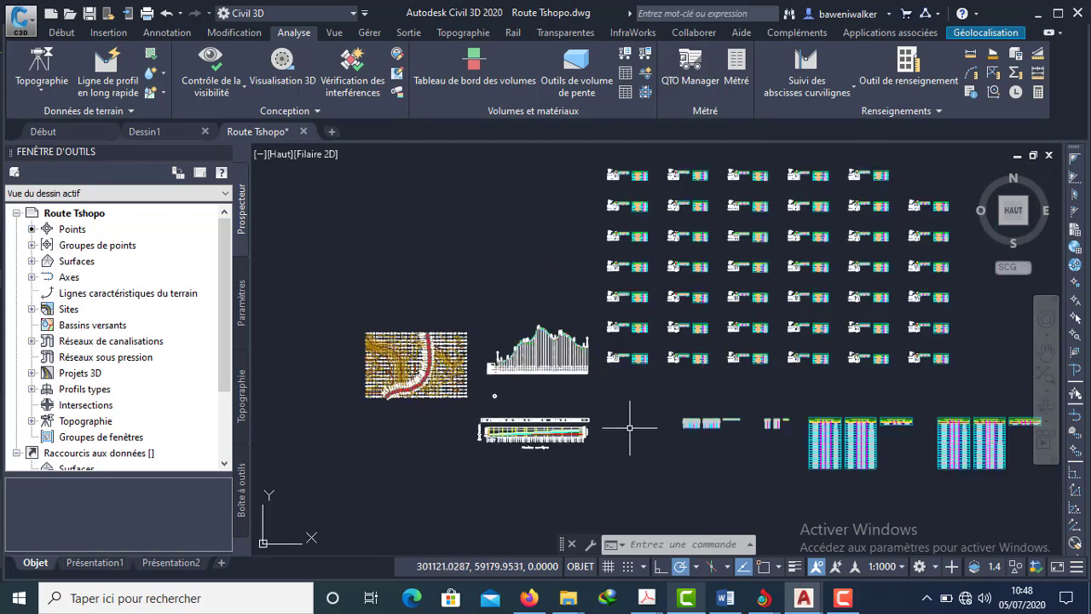
pyautogui.scroll(4, 597, 427)
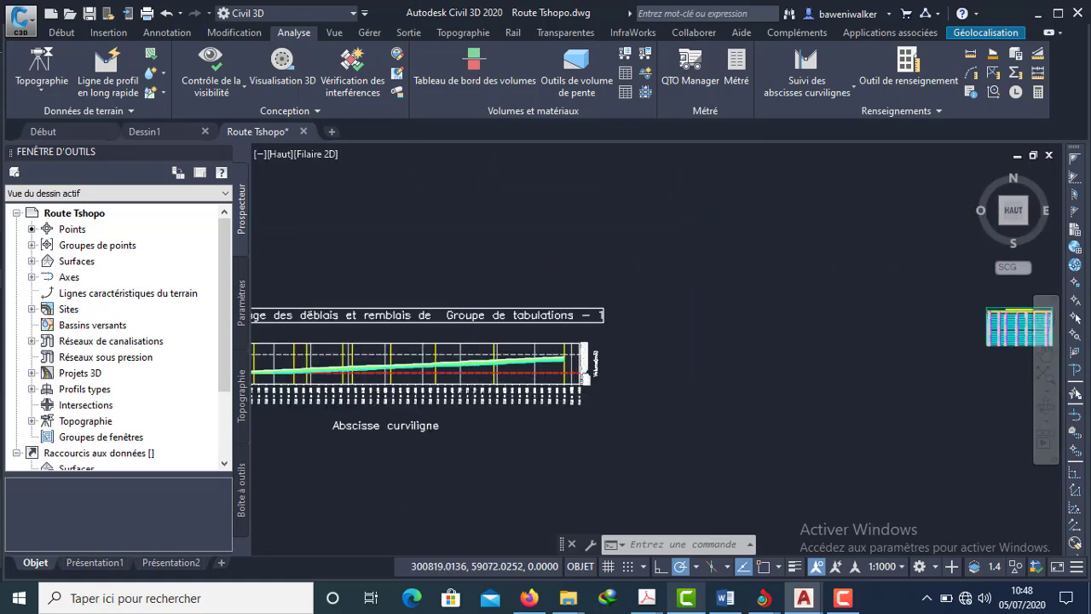
pyautogui.scroll(-5, 656, 391)
pyautogui.moveTo(861, 375); pyautogui.dragTo(656, 341, button='middle')
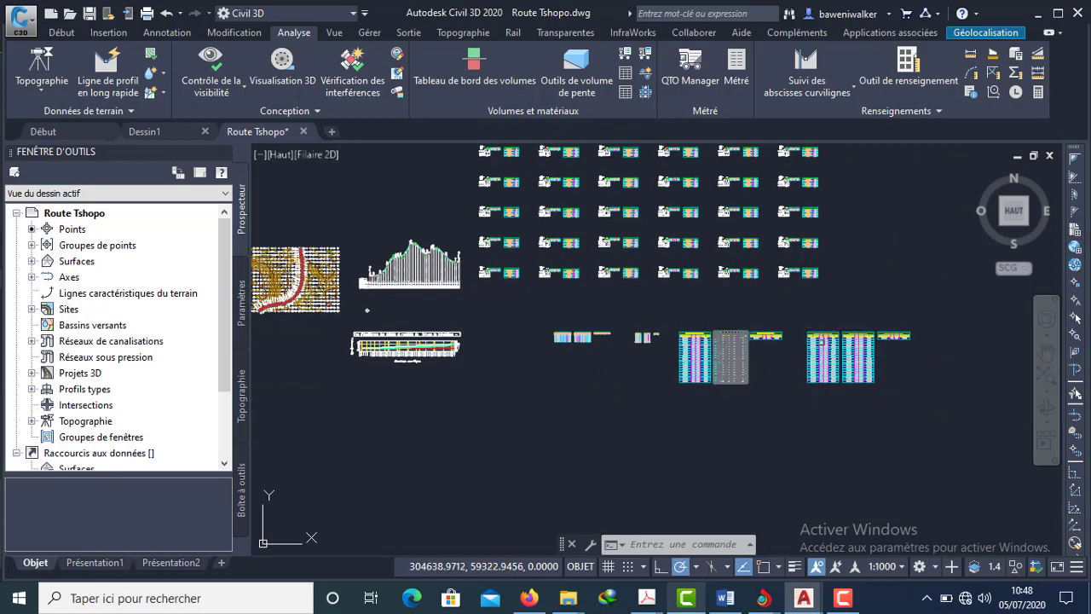
pyautogui.scroll(4, 791, 364)
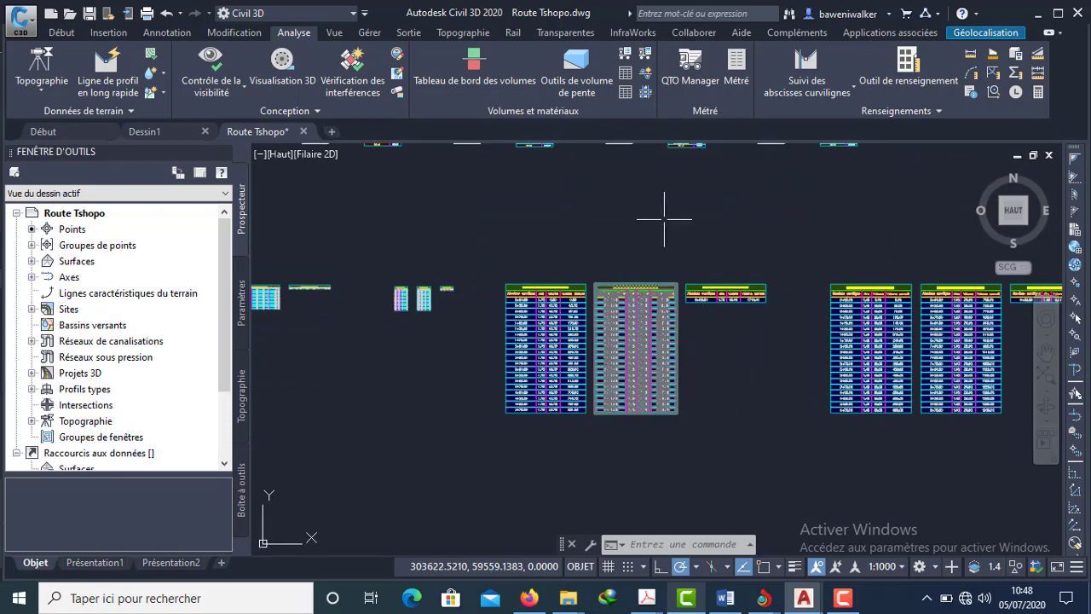
pyautogui.scroll(-3, 597, 450)
pyautogui.moveTo(676, 291); pyautogui.dragTo(676, 338, button='middle')
pyautogui.scroll(-2, 676, 338)
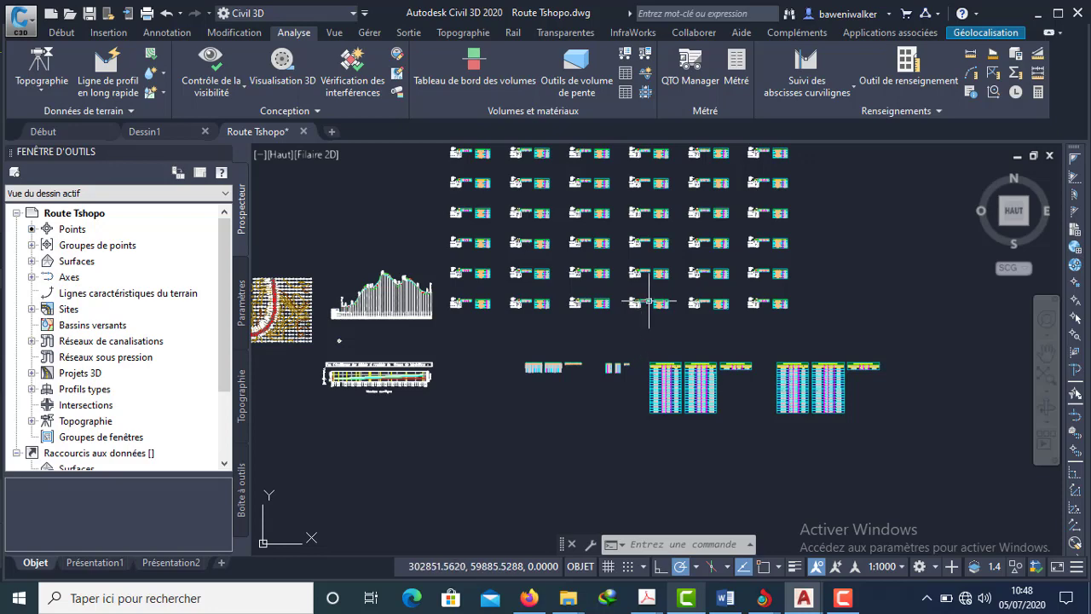
pyautogui.scroll(-2, 650, 321)
pyautogui.scroll(3, 650, 321)
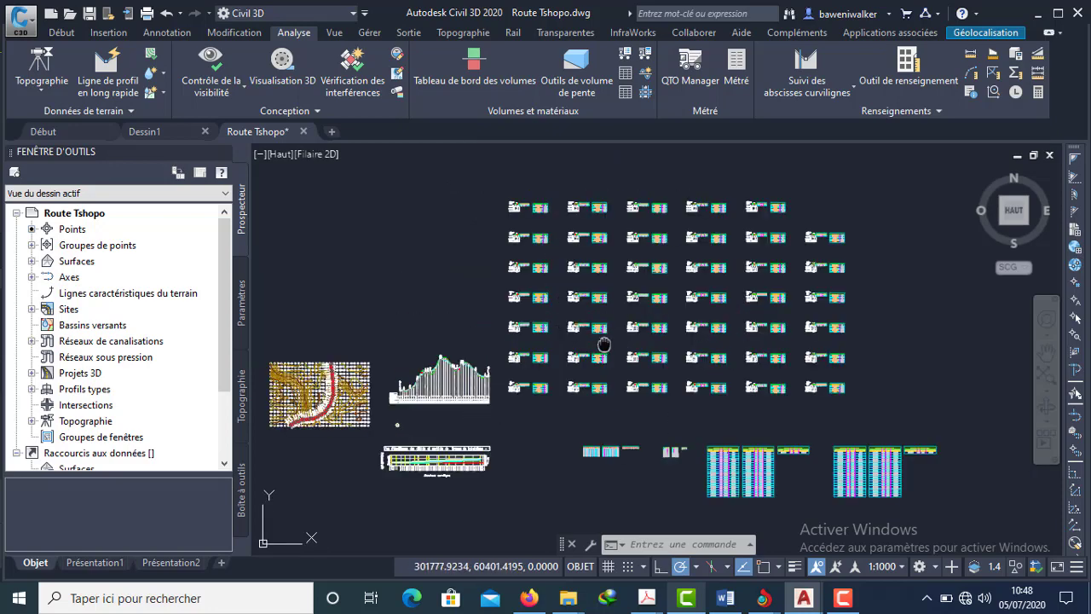
pyautogui.moveTo(607, 325); pyautogui.dragTo(637, 309, button='middle')
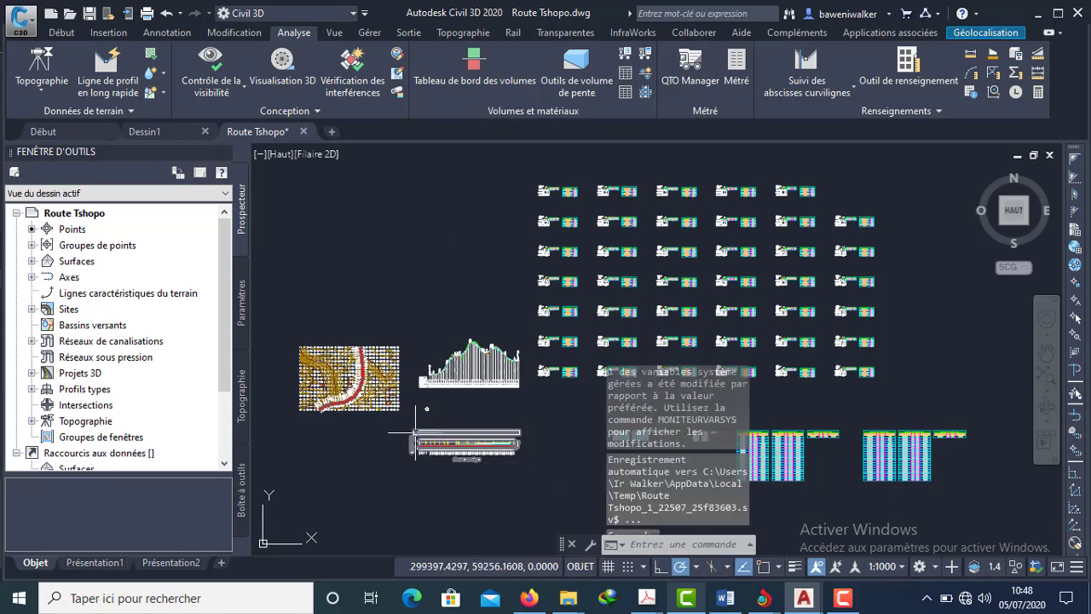
# Start a 3D drive visualization near the road plan and open the selection list for its path
pyautogui.scroll(3, 418, 412)
pyautogui.moveTo(409, 430); pyautogui.dragTo(672, 372, button='middle')
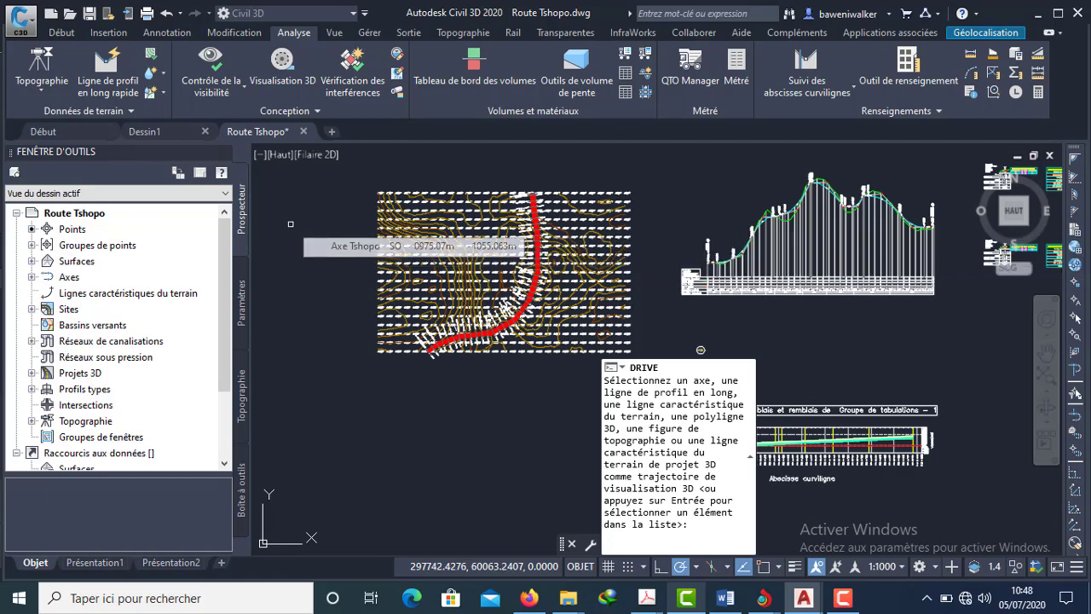
pyautogui.press('Return')
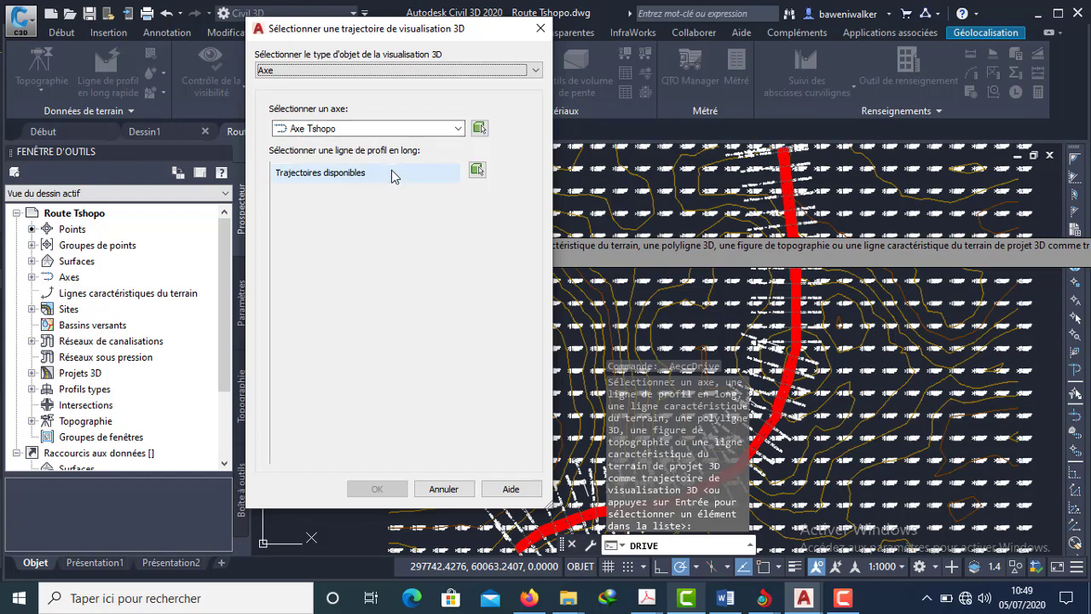
pyautogui.click(478, 69)
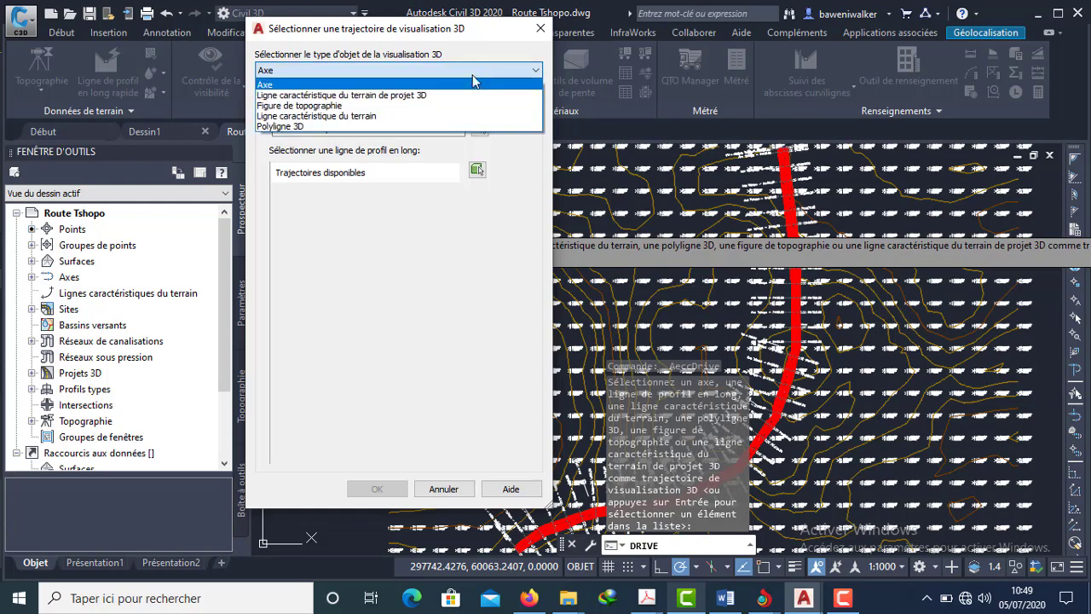
pyautogui.click(417, 96)
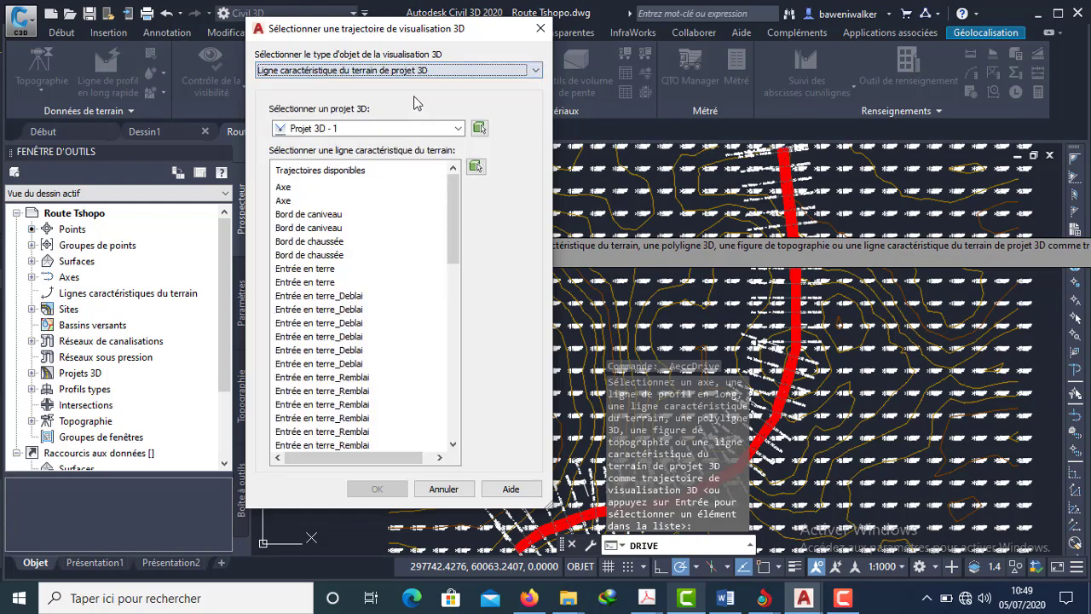
pyautogui.click(290, 188)
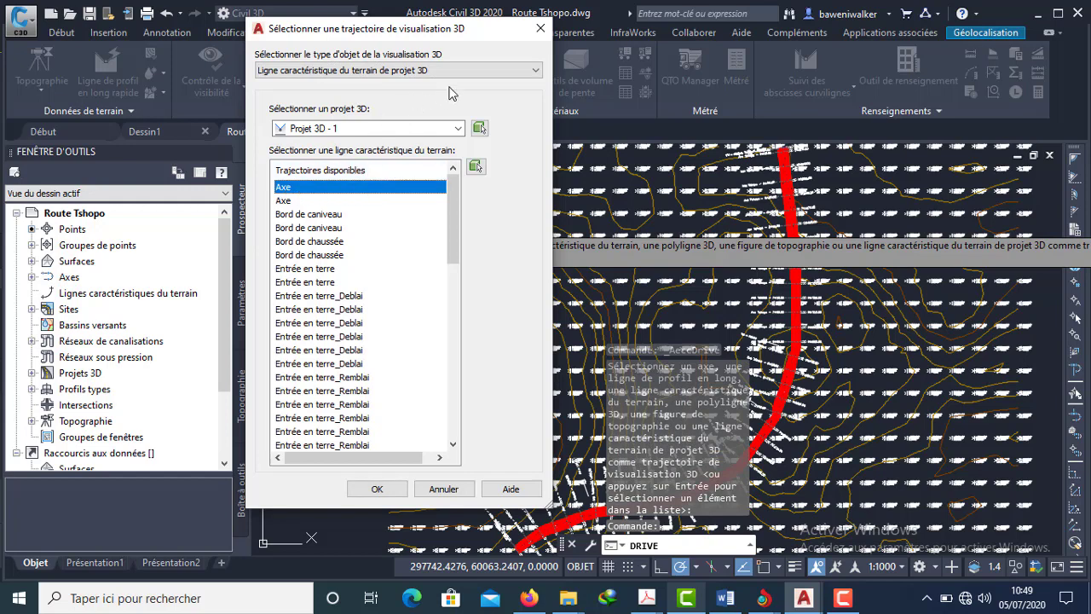
pyautogui.click(469, 71)
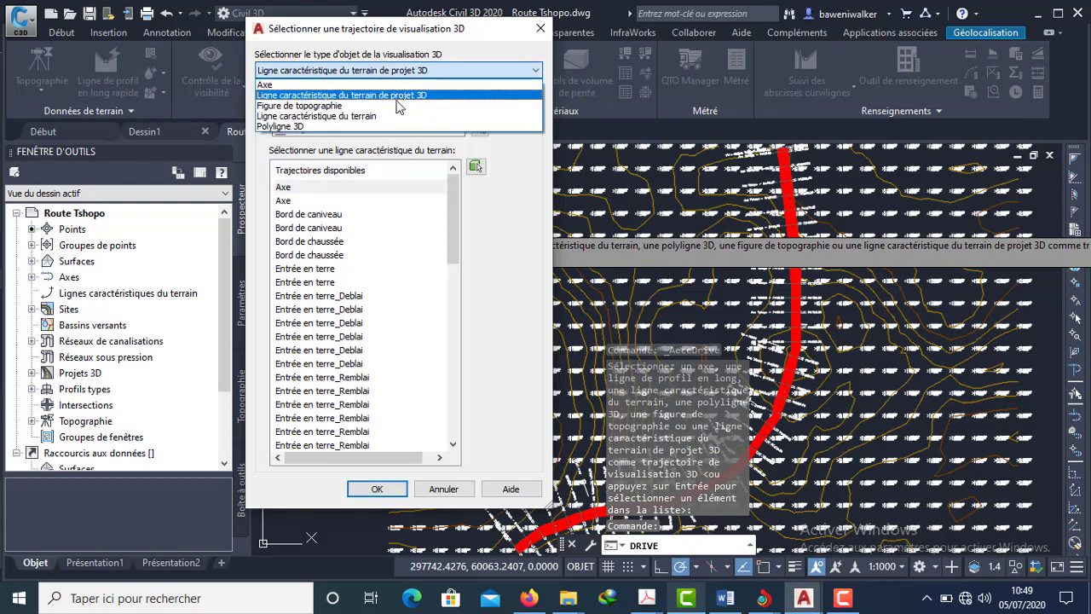
pyautogui.click(308, 86)
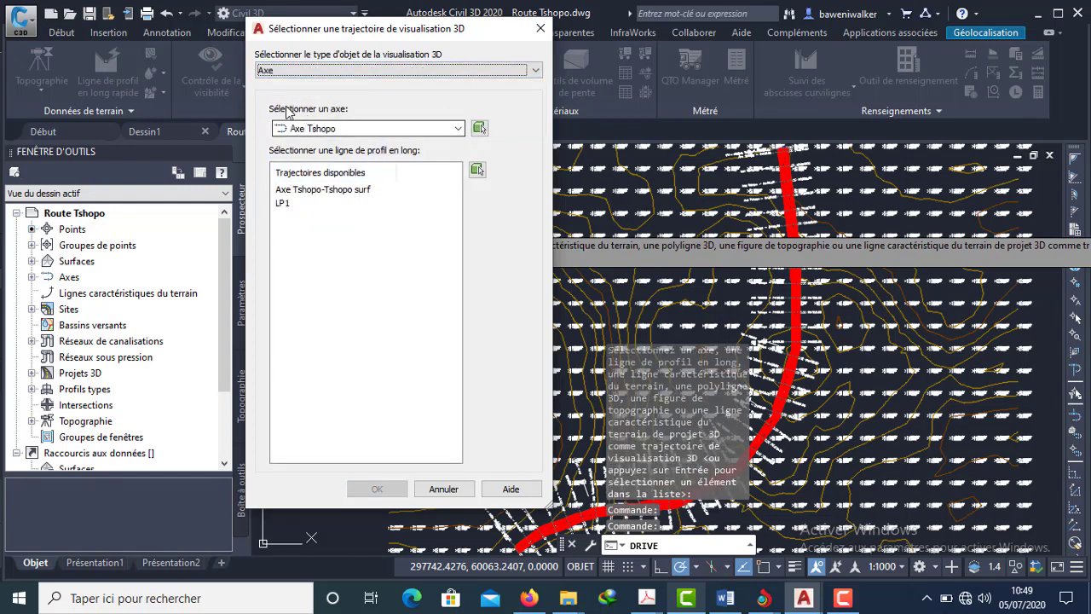
# Set the 3D drive path to the Axe Tshopo alignment with the LP1 profile
pyautogui.doubleClick(458, 134)
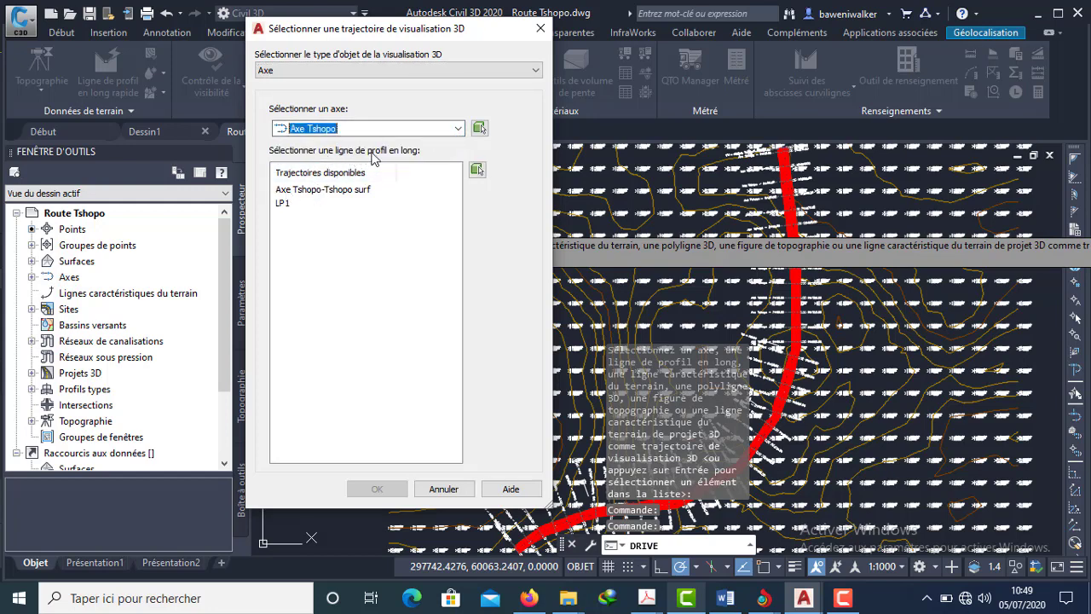
pyautogui.click(284, 205)
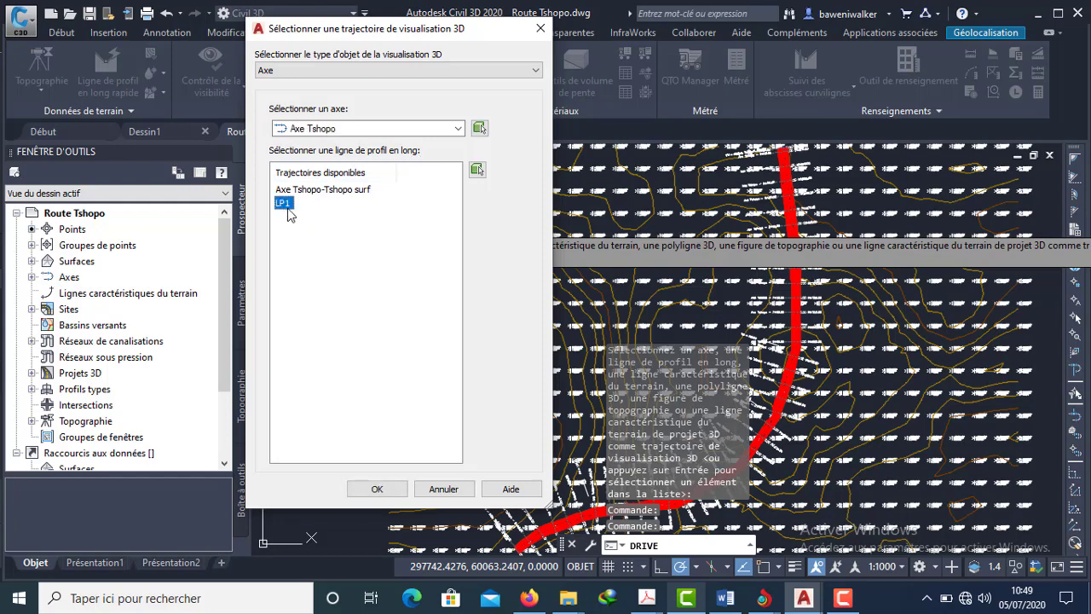
pyautogui.click(377, 489)
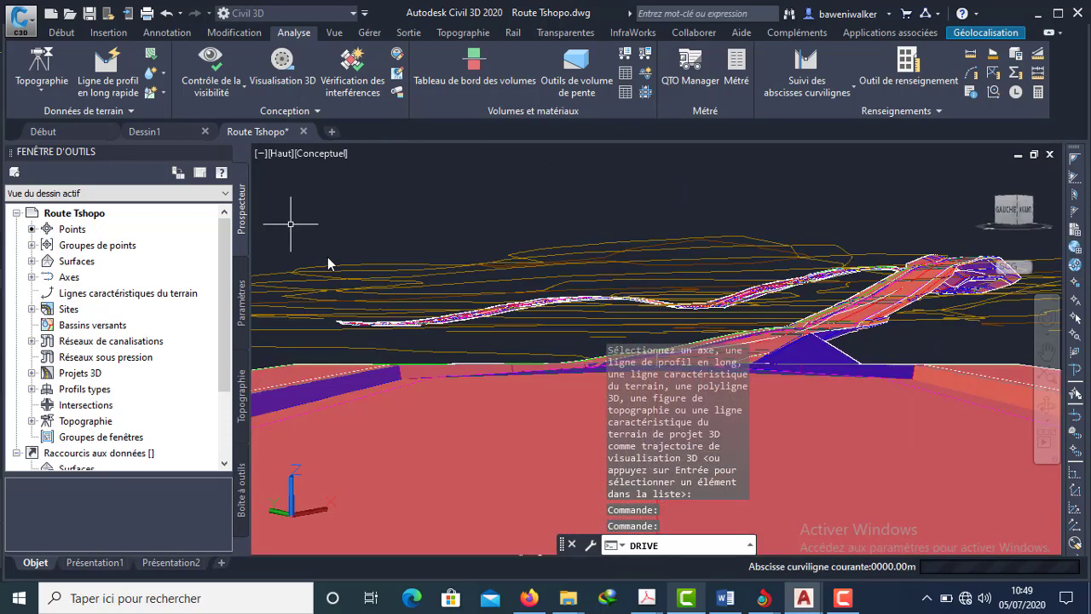
pyautogui.click(329, 259)
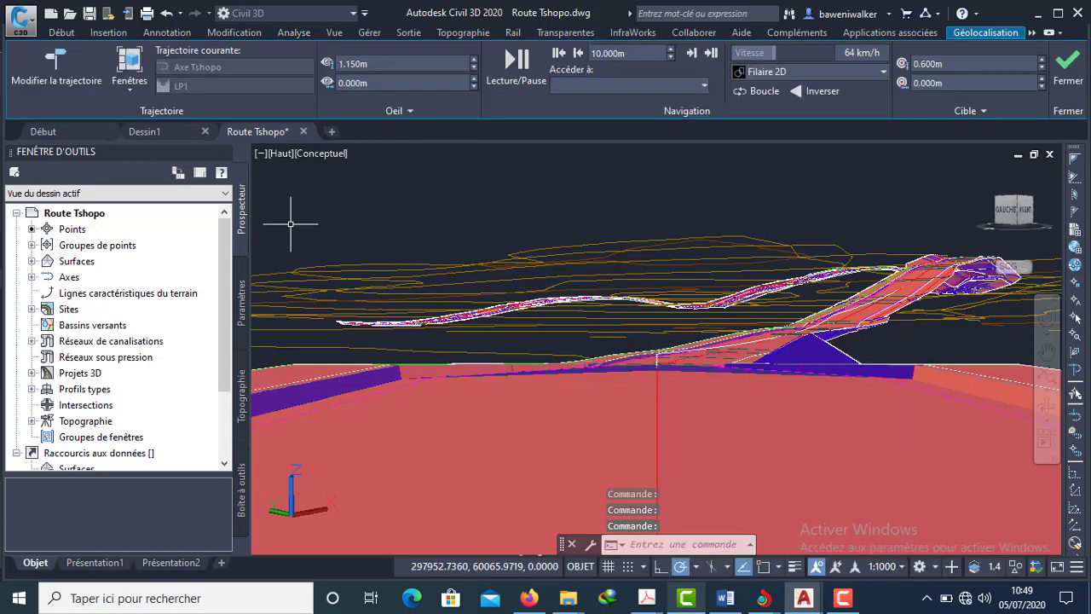
pyautogui.press('Return')
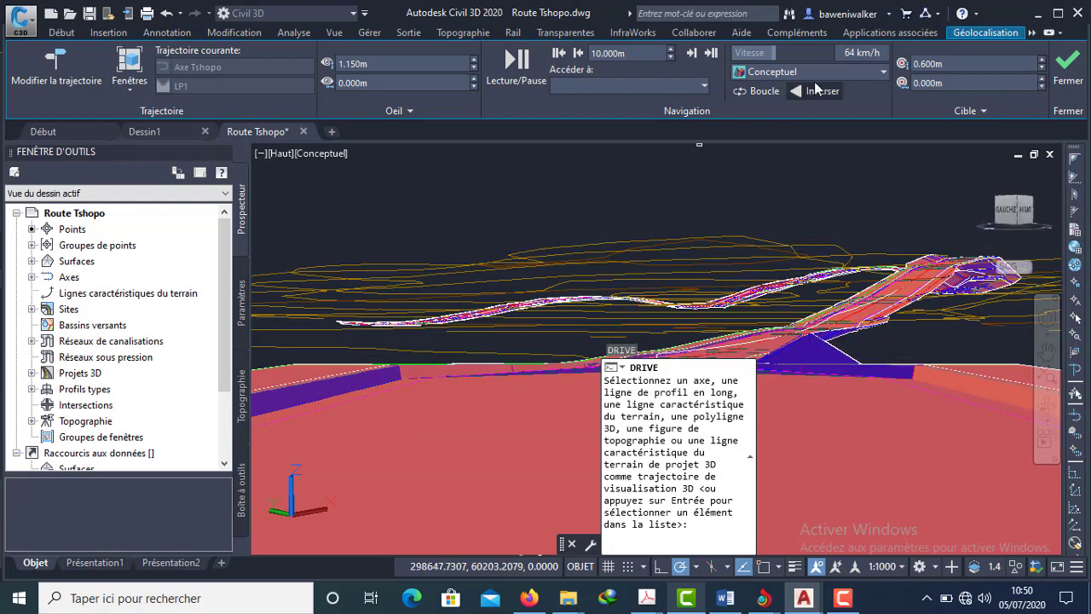
# Apply the Réaliste visual style to the 3D drive and play the drive along the road
pyautogui.click(883, 74)
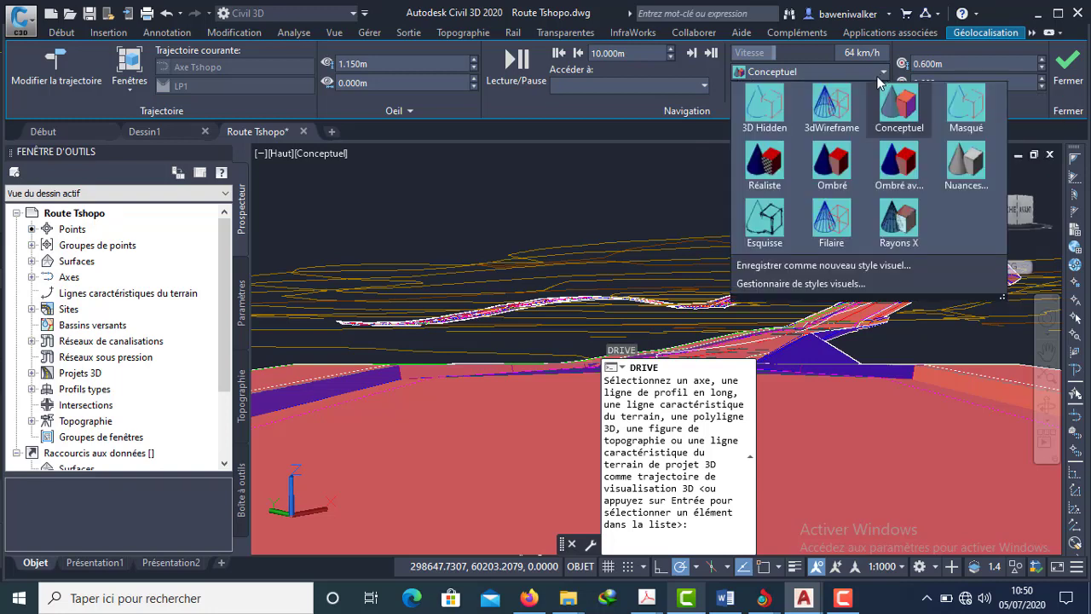
pyautogui.click(771, 173)
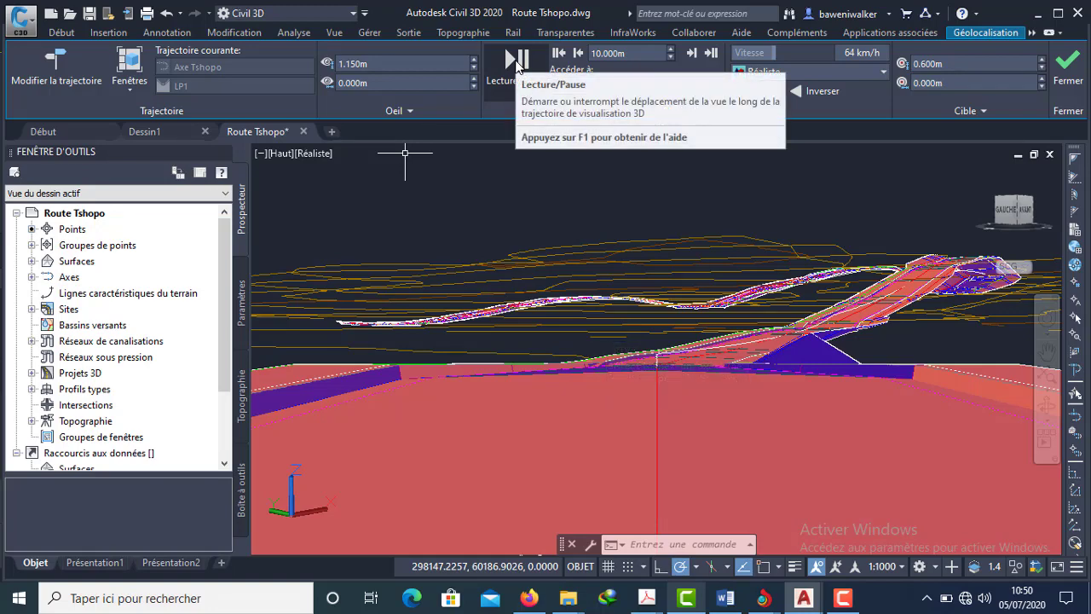
pyautogui.click(517, 62)
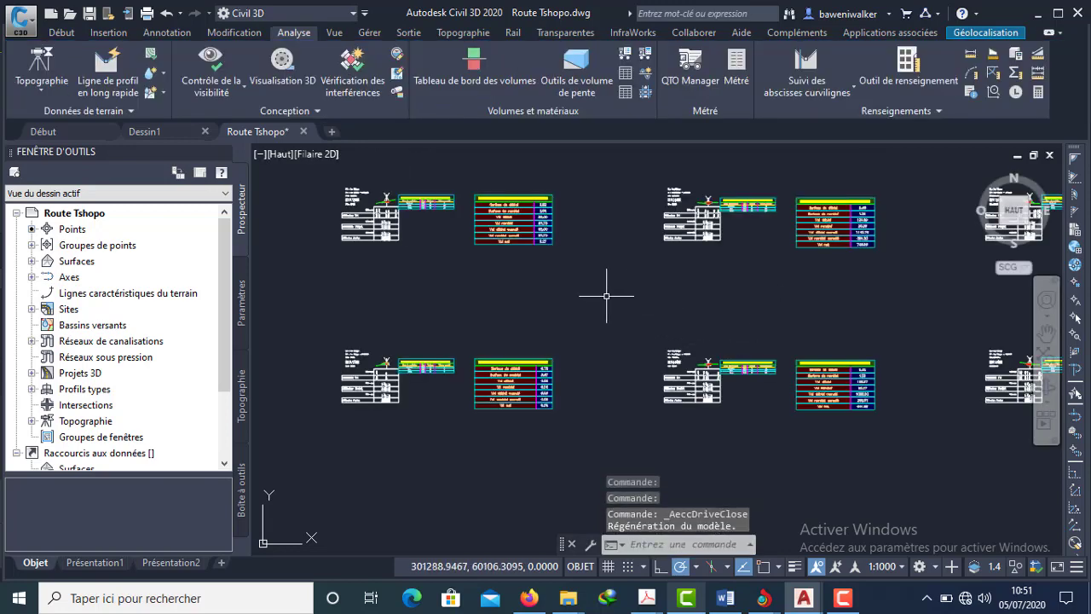
# Review the finished drawing, covering the road plan, longitudinal profile, mass haul diagram, cross sections and volume tables
pyautogui.scroll(-5, 619, 302)
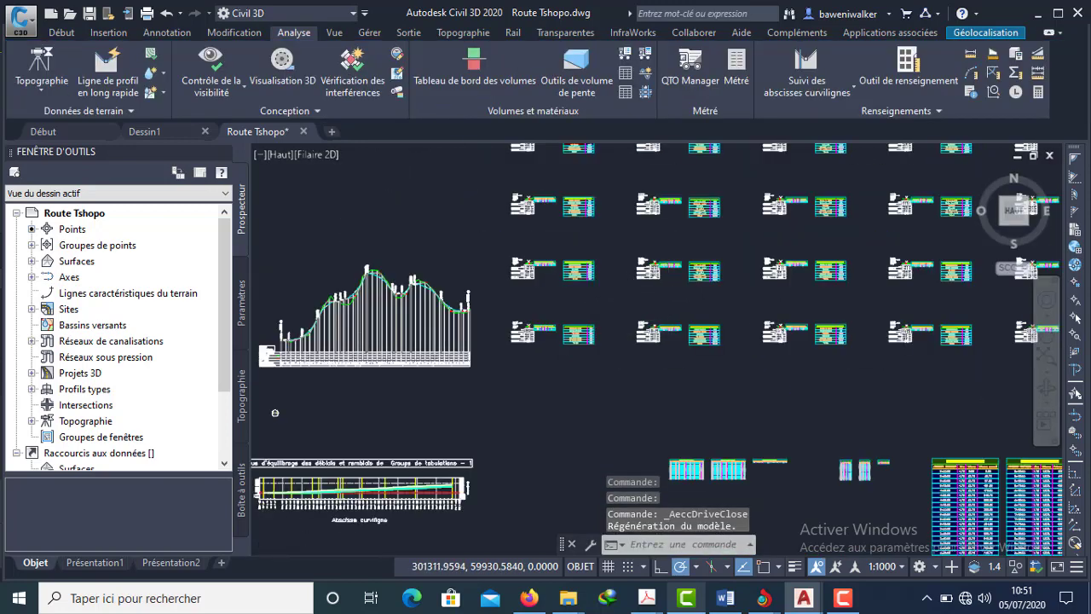
pyautogui.scroll(-3, 607, 341)
pyautogui.scroll(8, 500, 342)
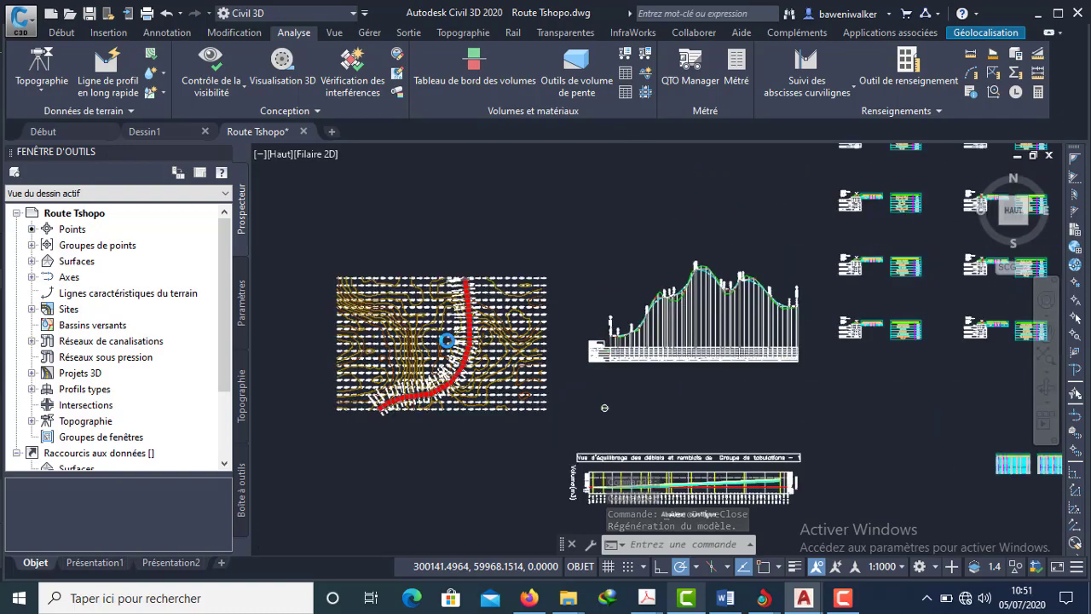
pyautogui.scroll(-6, 691, 448)
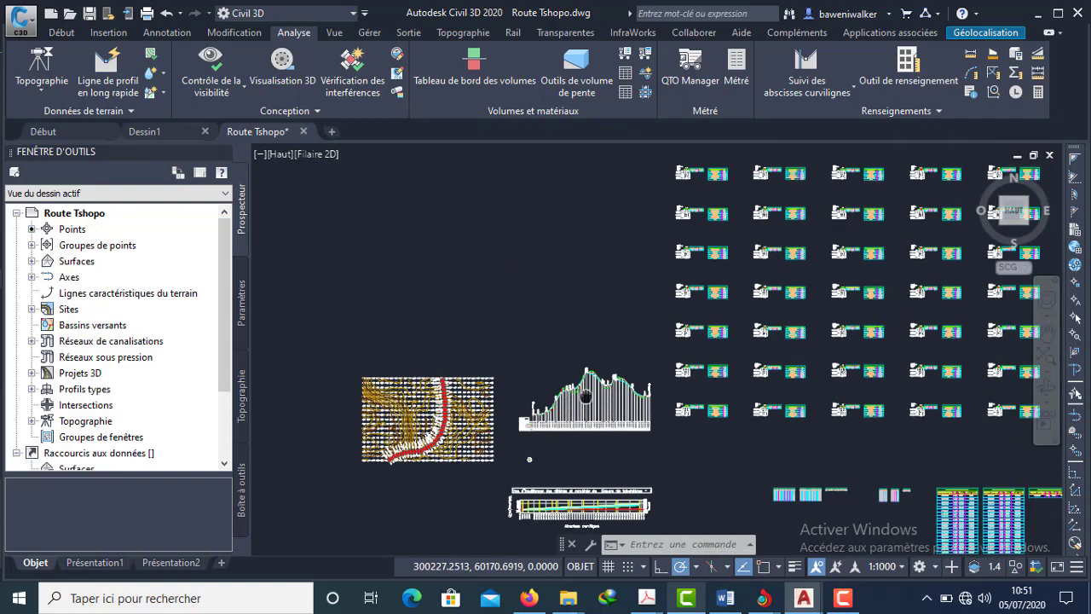
pyautogui.scroll(-2, 845, 367)
pyautogui.moveTo(898, 354)
pyautogui.mouseDown(button='middle')
pyautogui.moveTo(772, 327)
pyautogui.moveTo(753, 310)
pyautogui.moveTo(786, 316)
pyautogui.moveTo(767, 331)
pyautogui.mouseUp(button='middle')
pyautogui.scroll(2, 753, 311)
pyautogui.scroll(-2, 782, 329)
pyautogui.scroll(2, 750, 337)
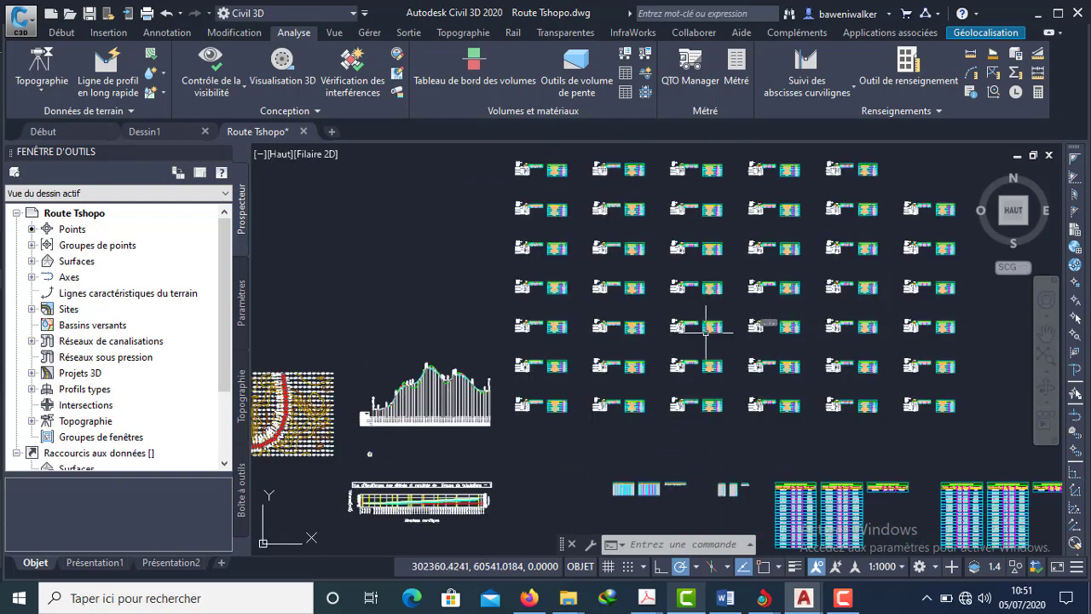
pyautogui.moveTo(588, 450); pyautogui.dragTo(585, 433, button='middle')
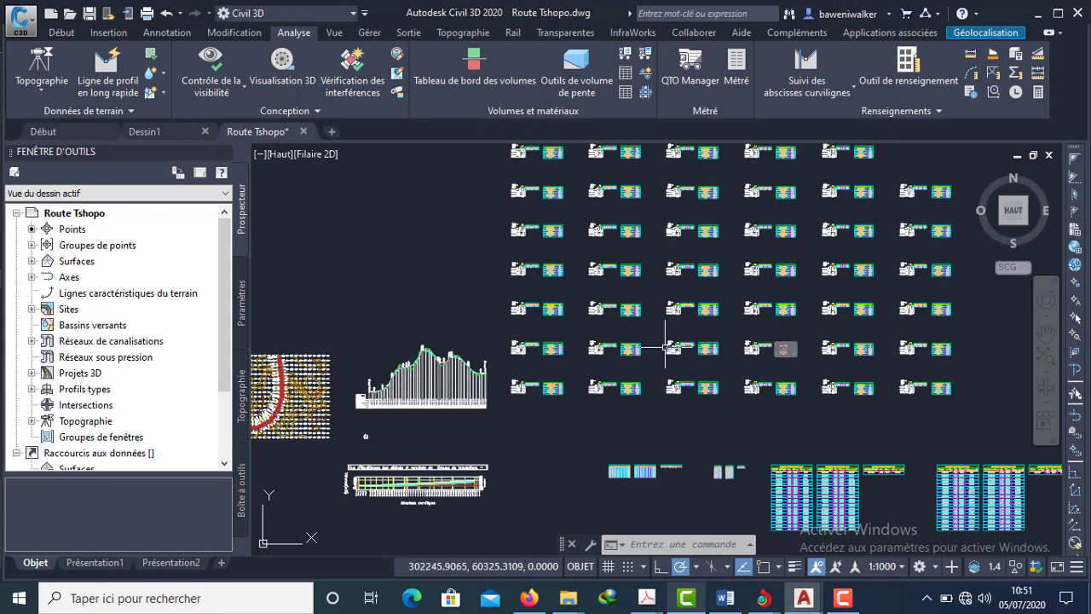
pyautogui.scroll(-2, 465, 335)
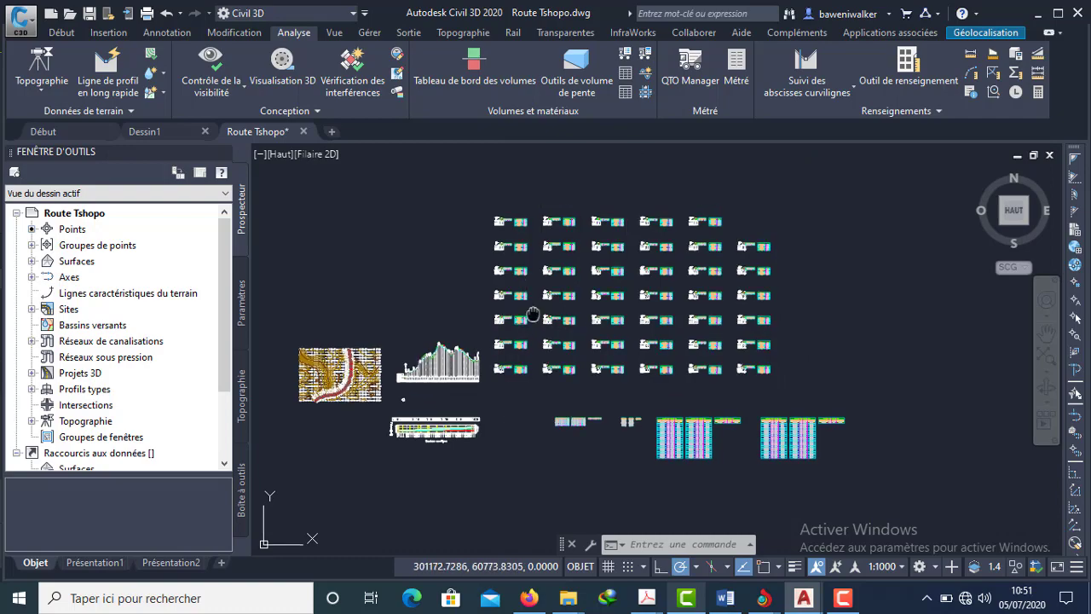
pyautogui.scroll(2, 546, 317)
pyautogui.moveTo(669, 399); pyautogui.dragTo(650, 352, button='middle')
pyautogui.moveTo(662, 278); pyautogui.dragTo(647, 313, button='middle')
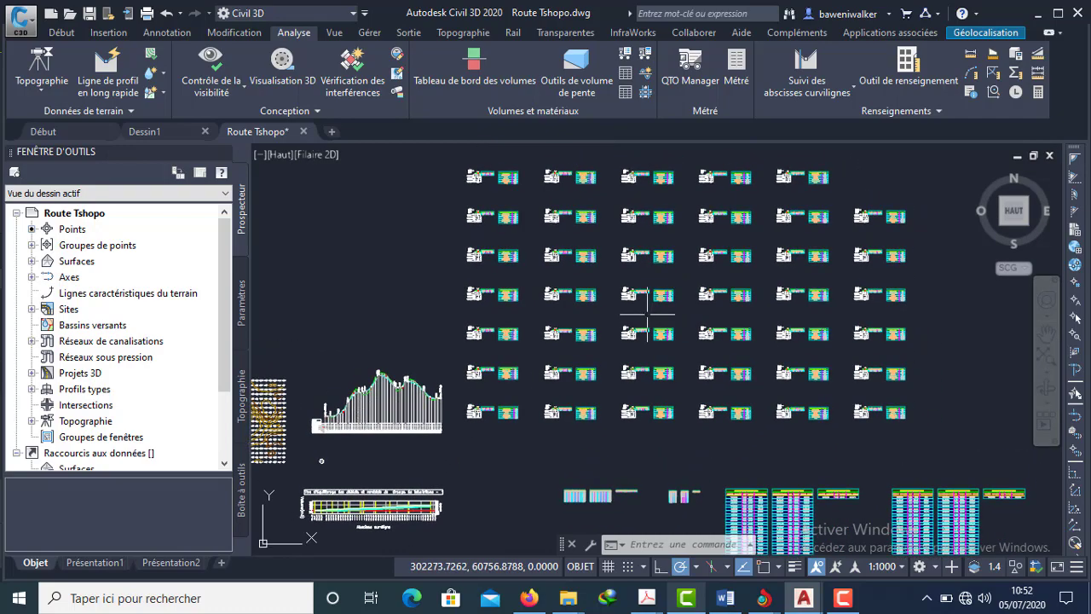
pyautogui.click(842, 598)
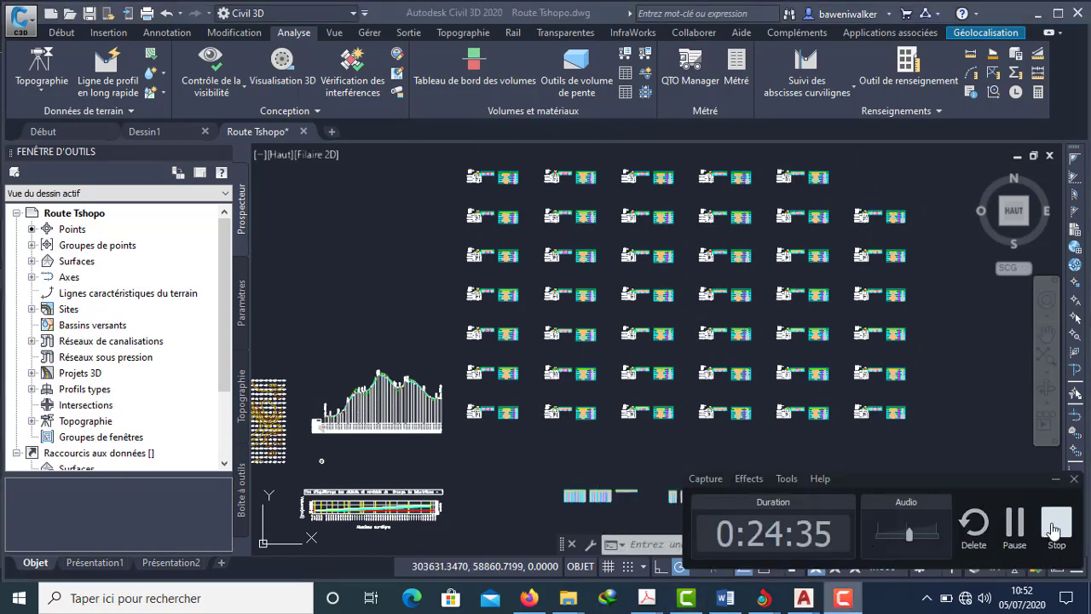